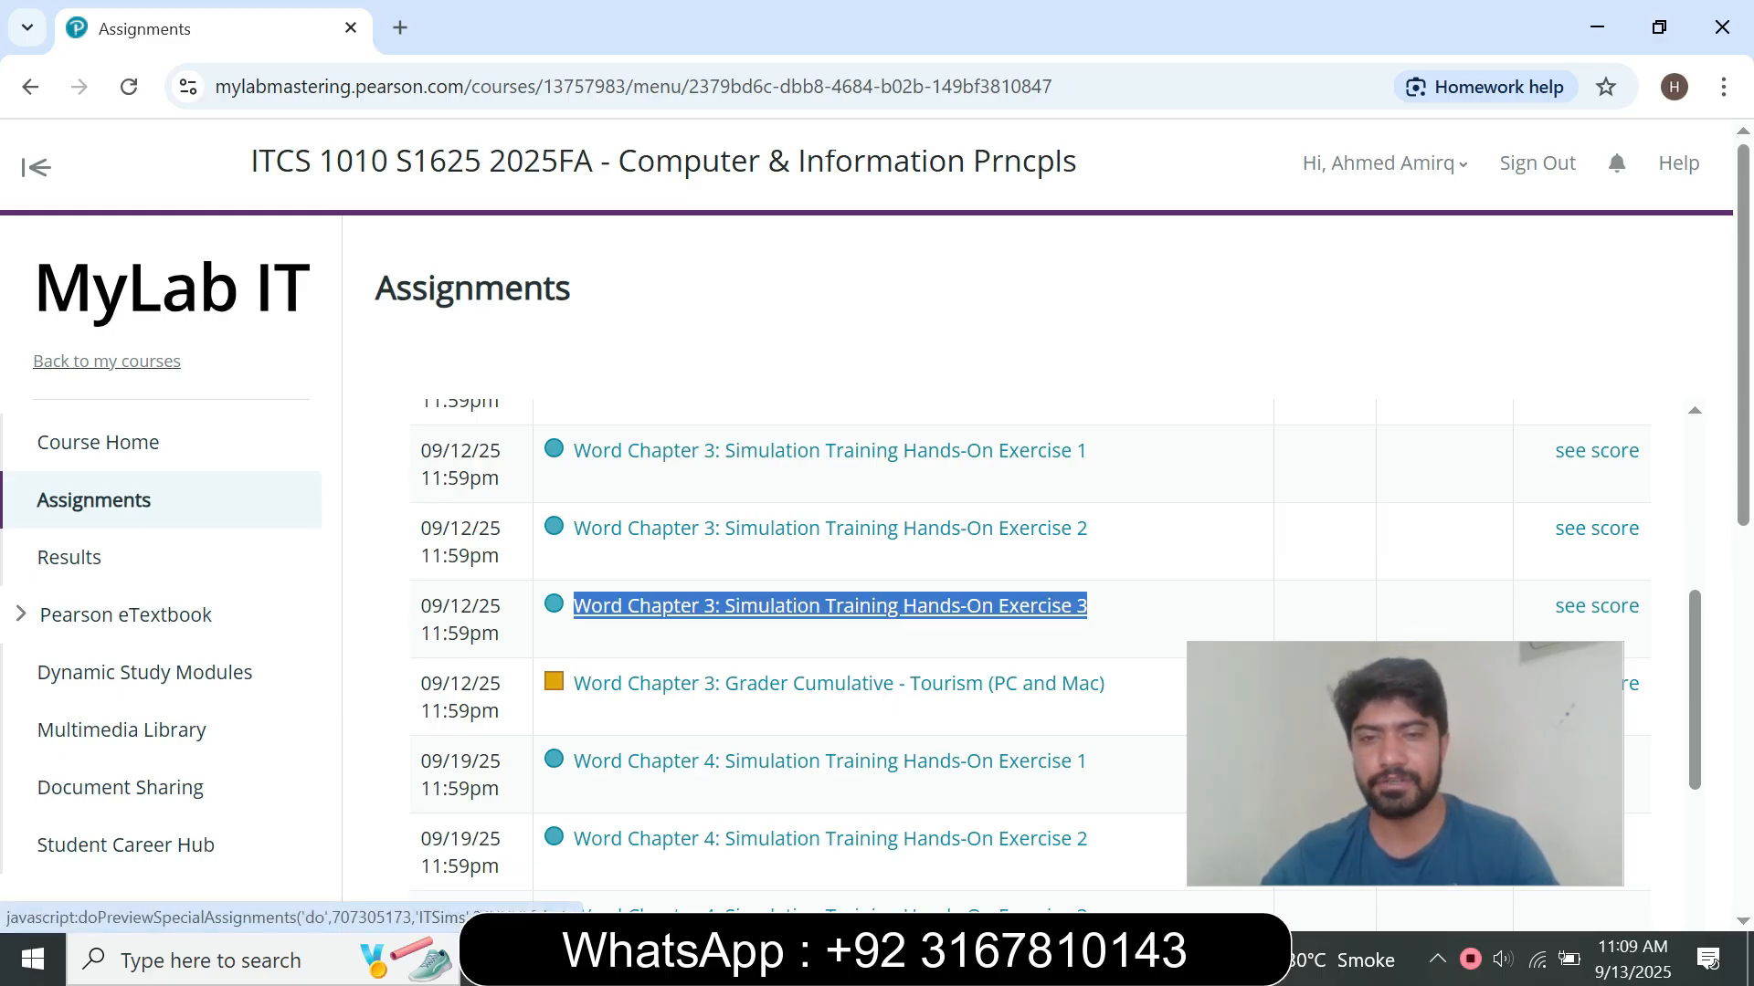
Step: Open the Word Chapter 3: Simulation Training Hands-On Exercise 3 assignment in a maximized window
{"action": "left_click", "coordinate": [829, 606]}
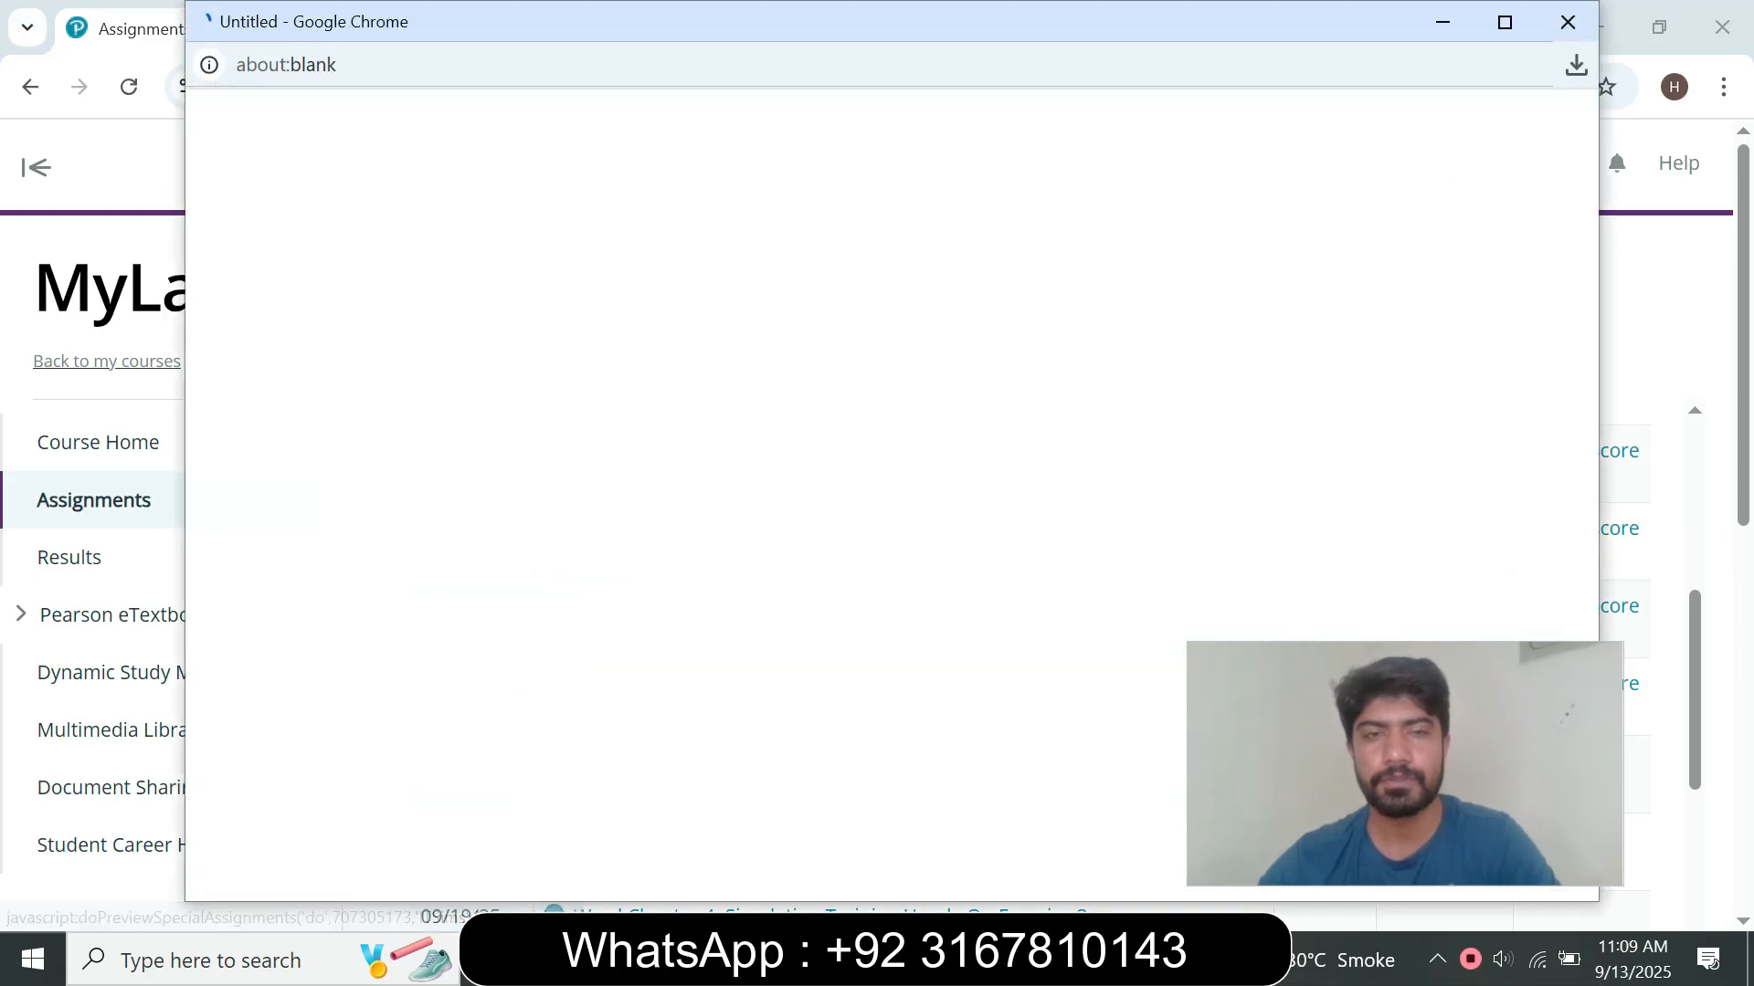
{"action": "left_click", "coordinate": [1504, 22]}
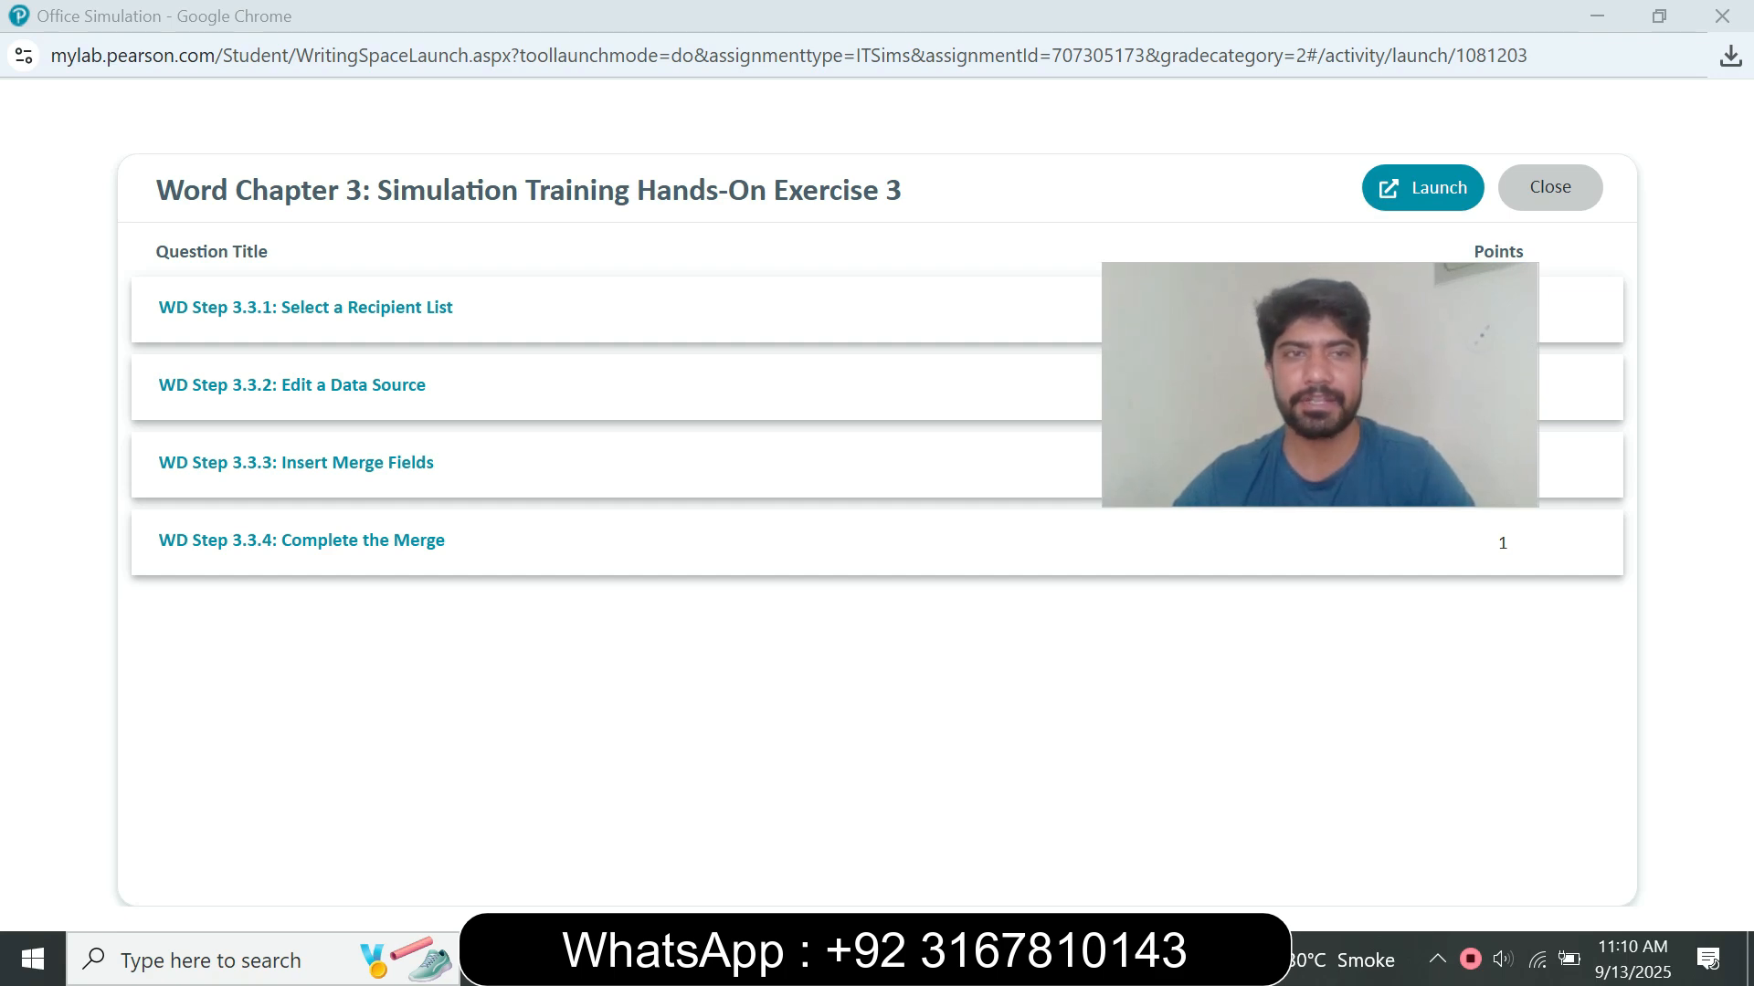
{"action": "left_click_drag", "start_coordinate": [157, 190], "coordinate": [902, 190]}
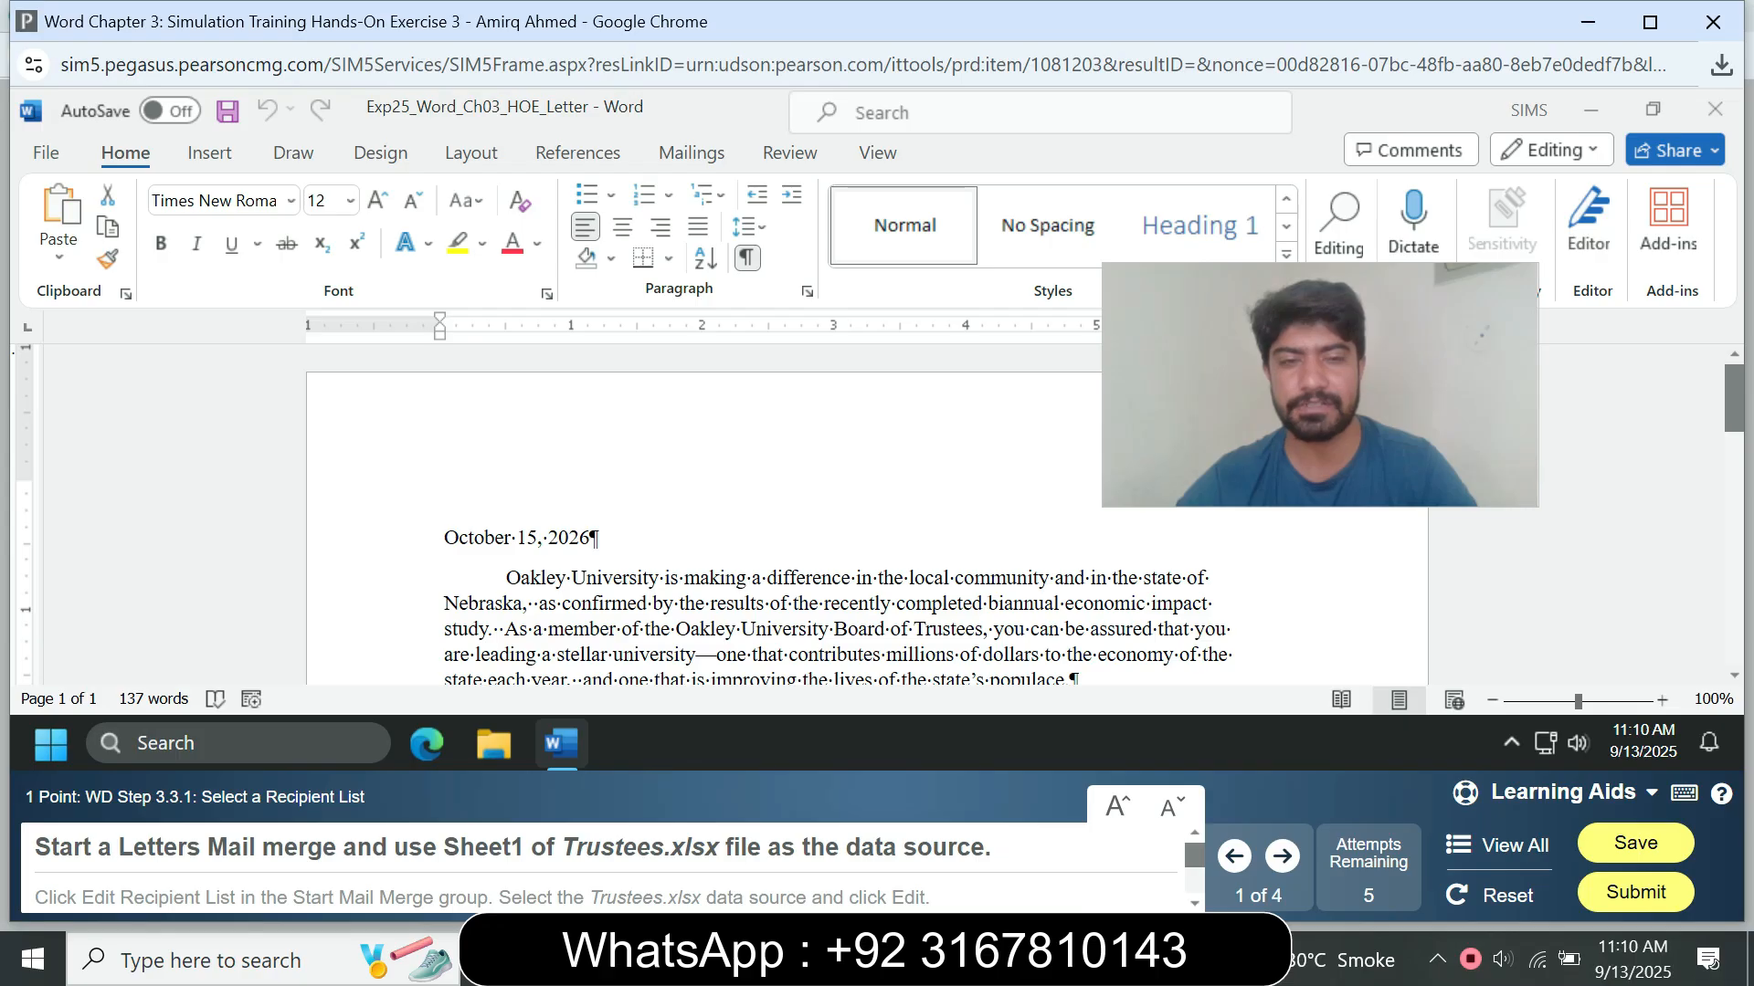
{"action": "key", "text": "alt"}
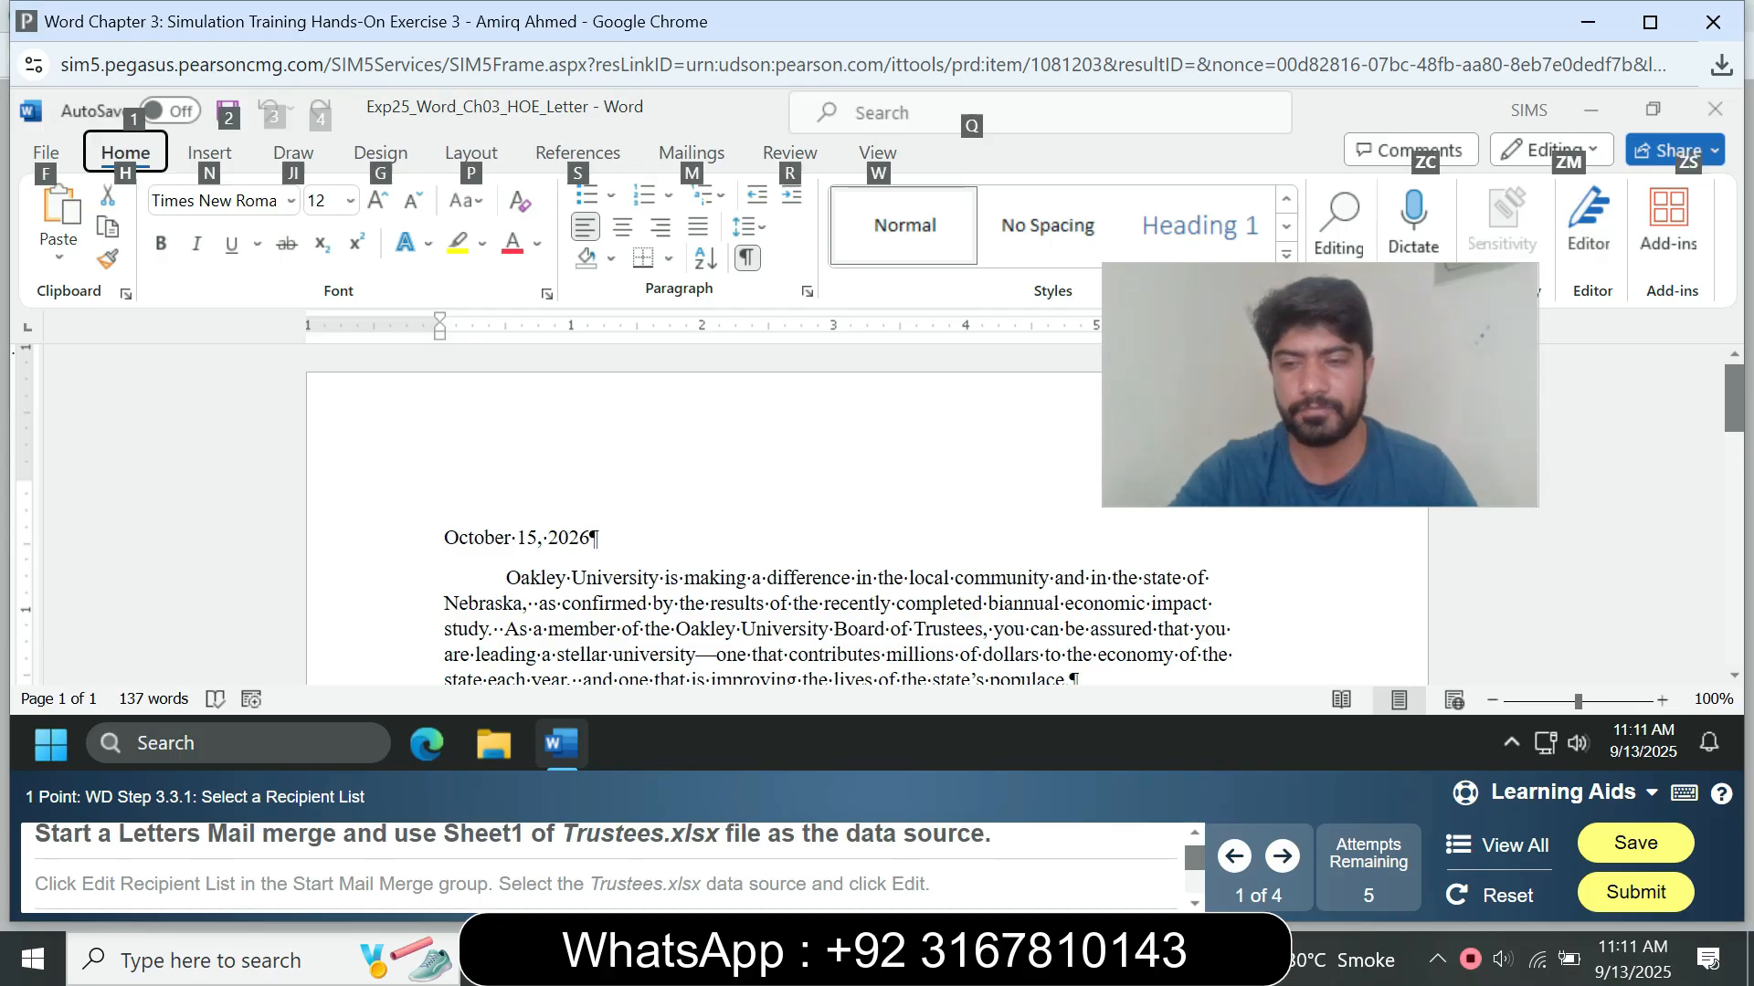
{"action": "key", "text": "super"}
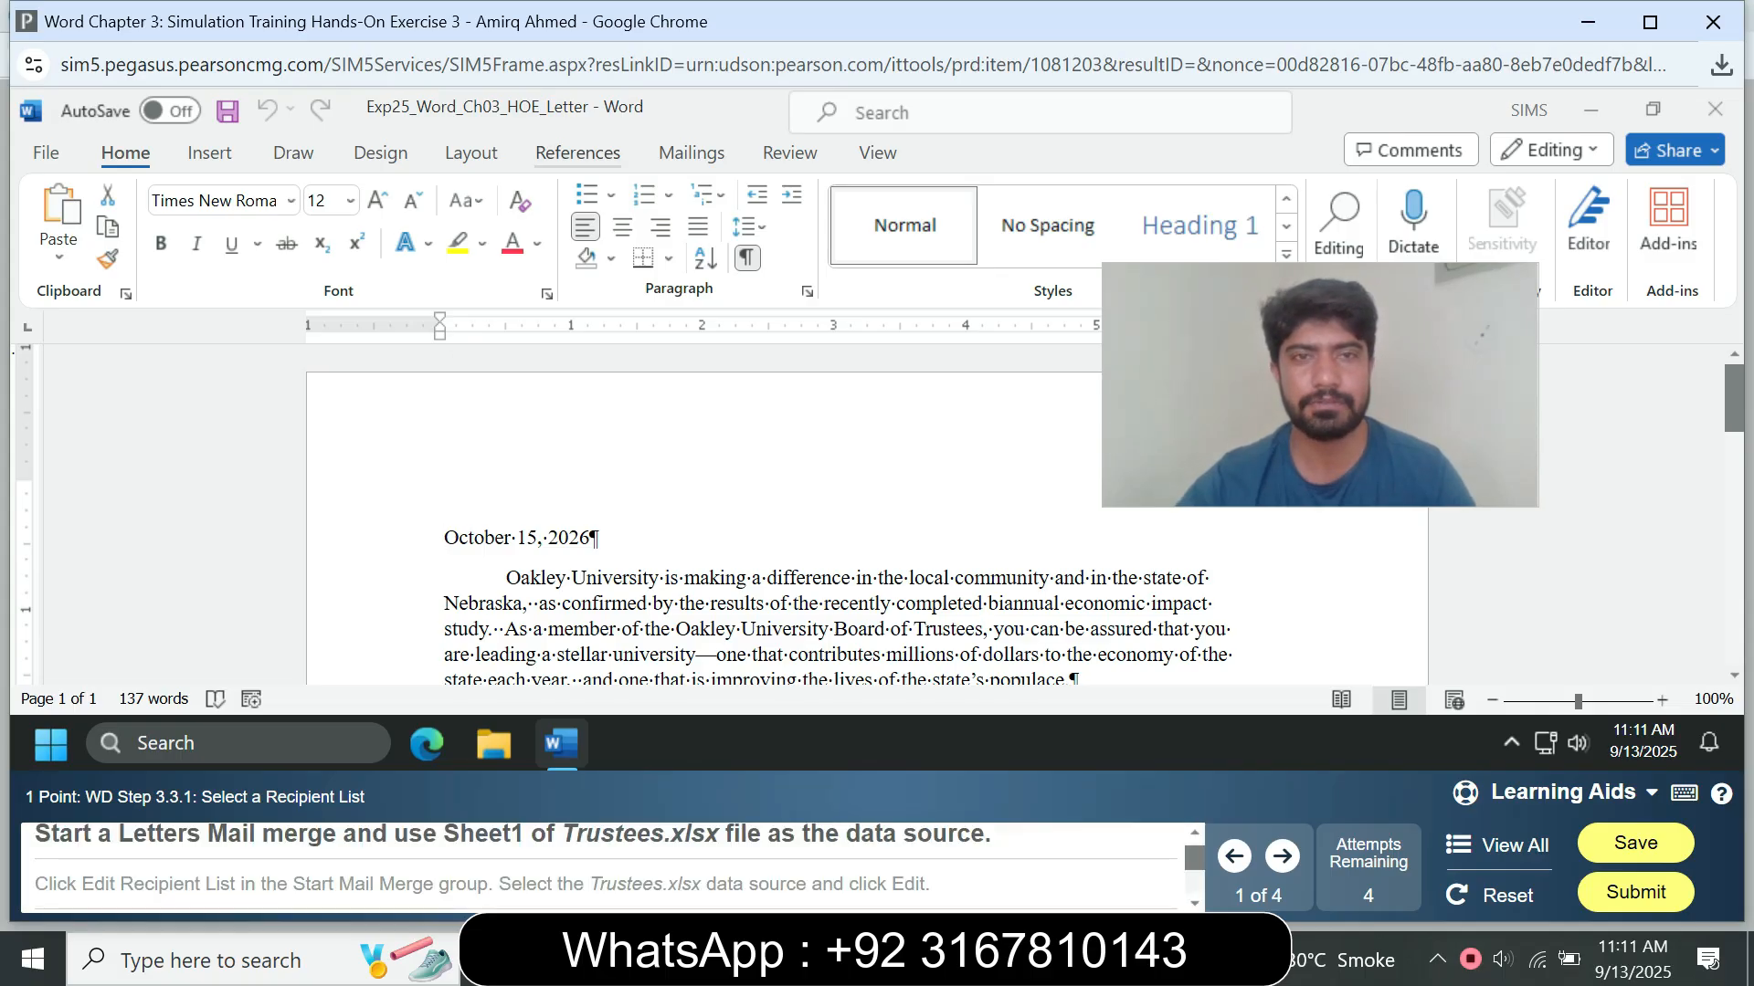
Step: Start a Letters mail merge in the Exp25_Word_Ch03_HOE_Letter document
{"action": "left_click", "coordinate": [578, 153]}
{"action": "left_click", "coordinate": [692, 152]}
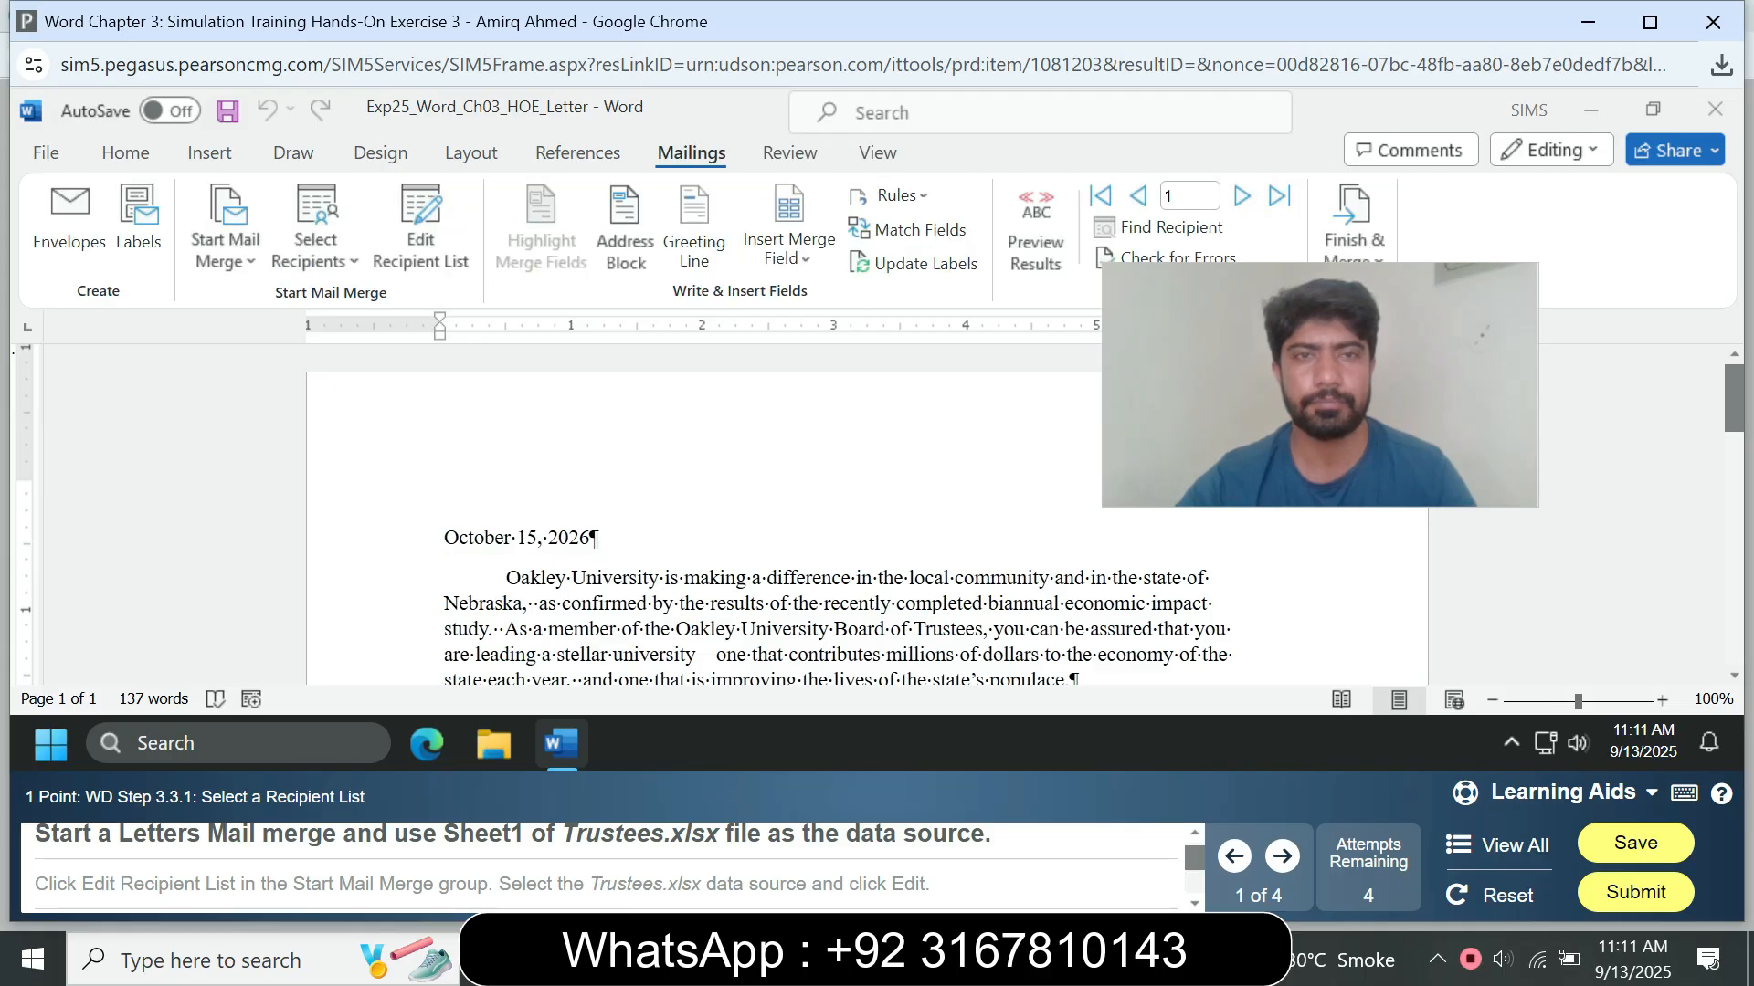
{"action": "left_click", "coordinate": [315, 239]}
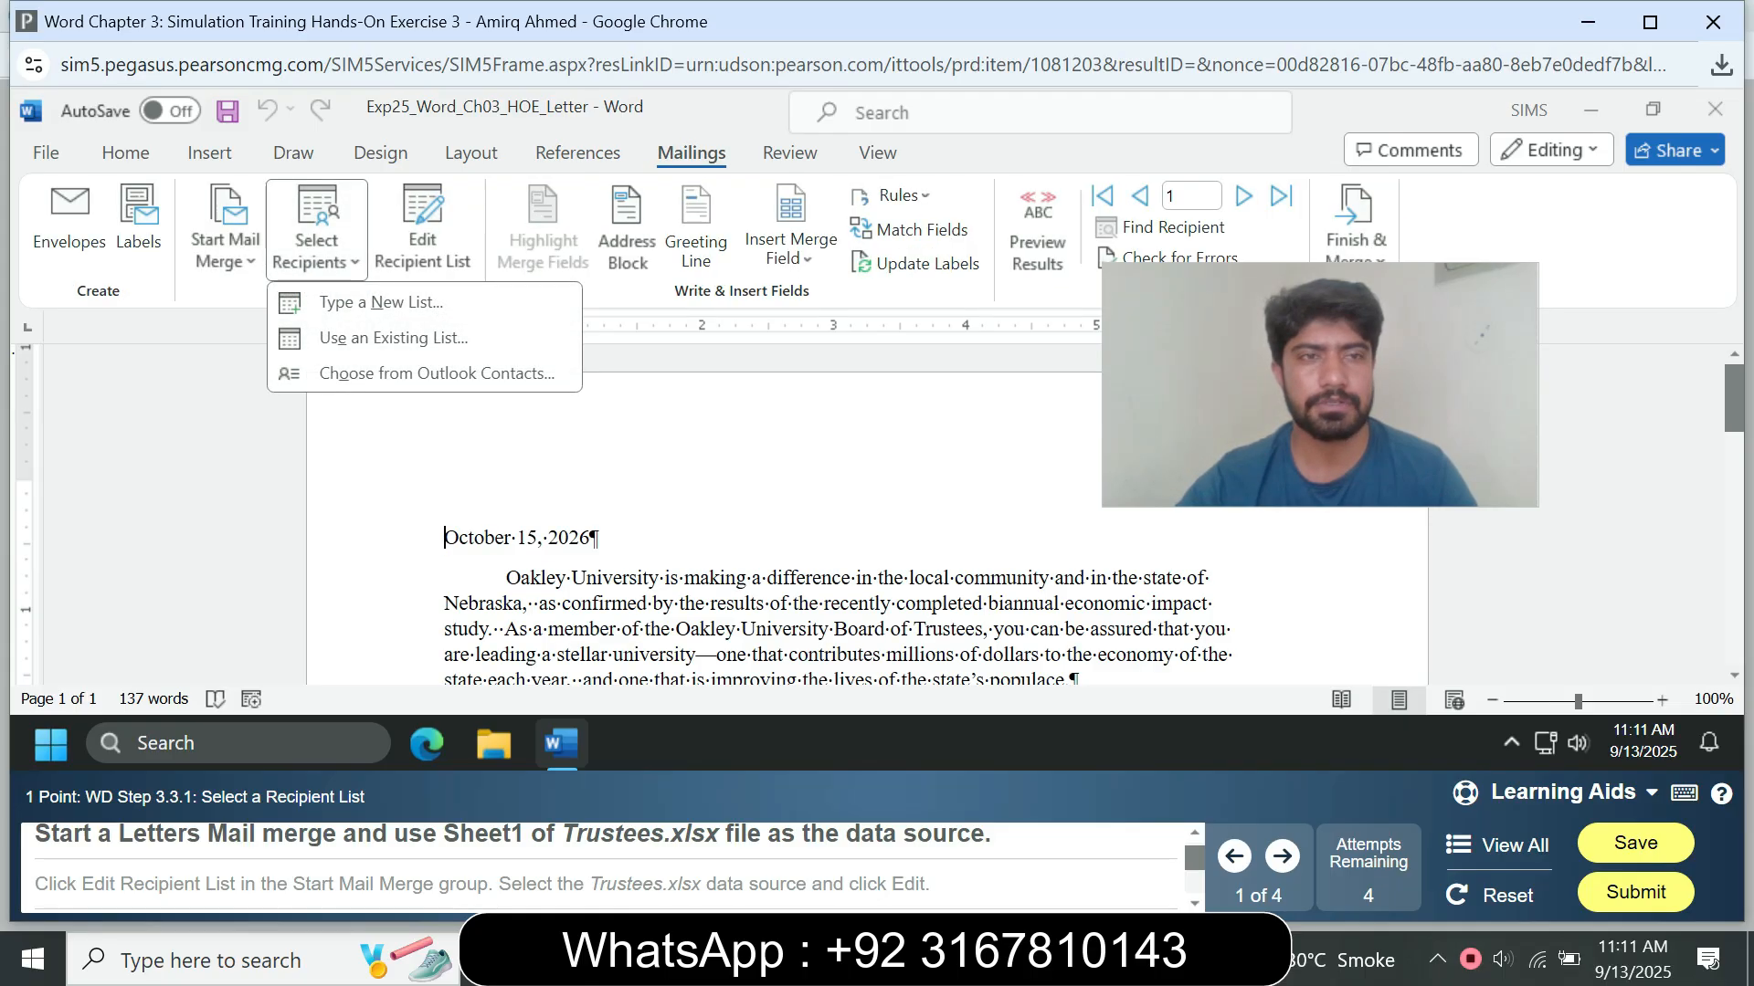
{"action": "left_click", "coordinate": [226, 240]}
{"action": "left_click", "coordinate": [226, 240]}
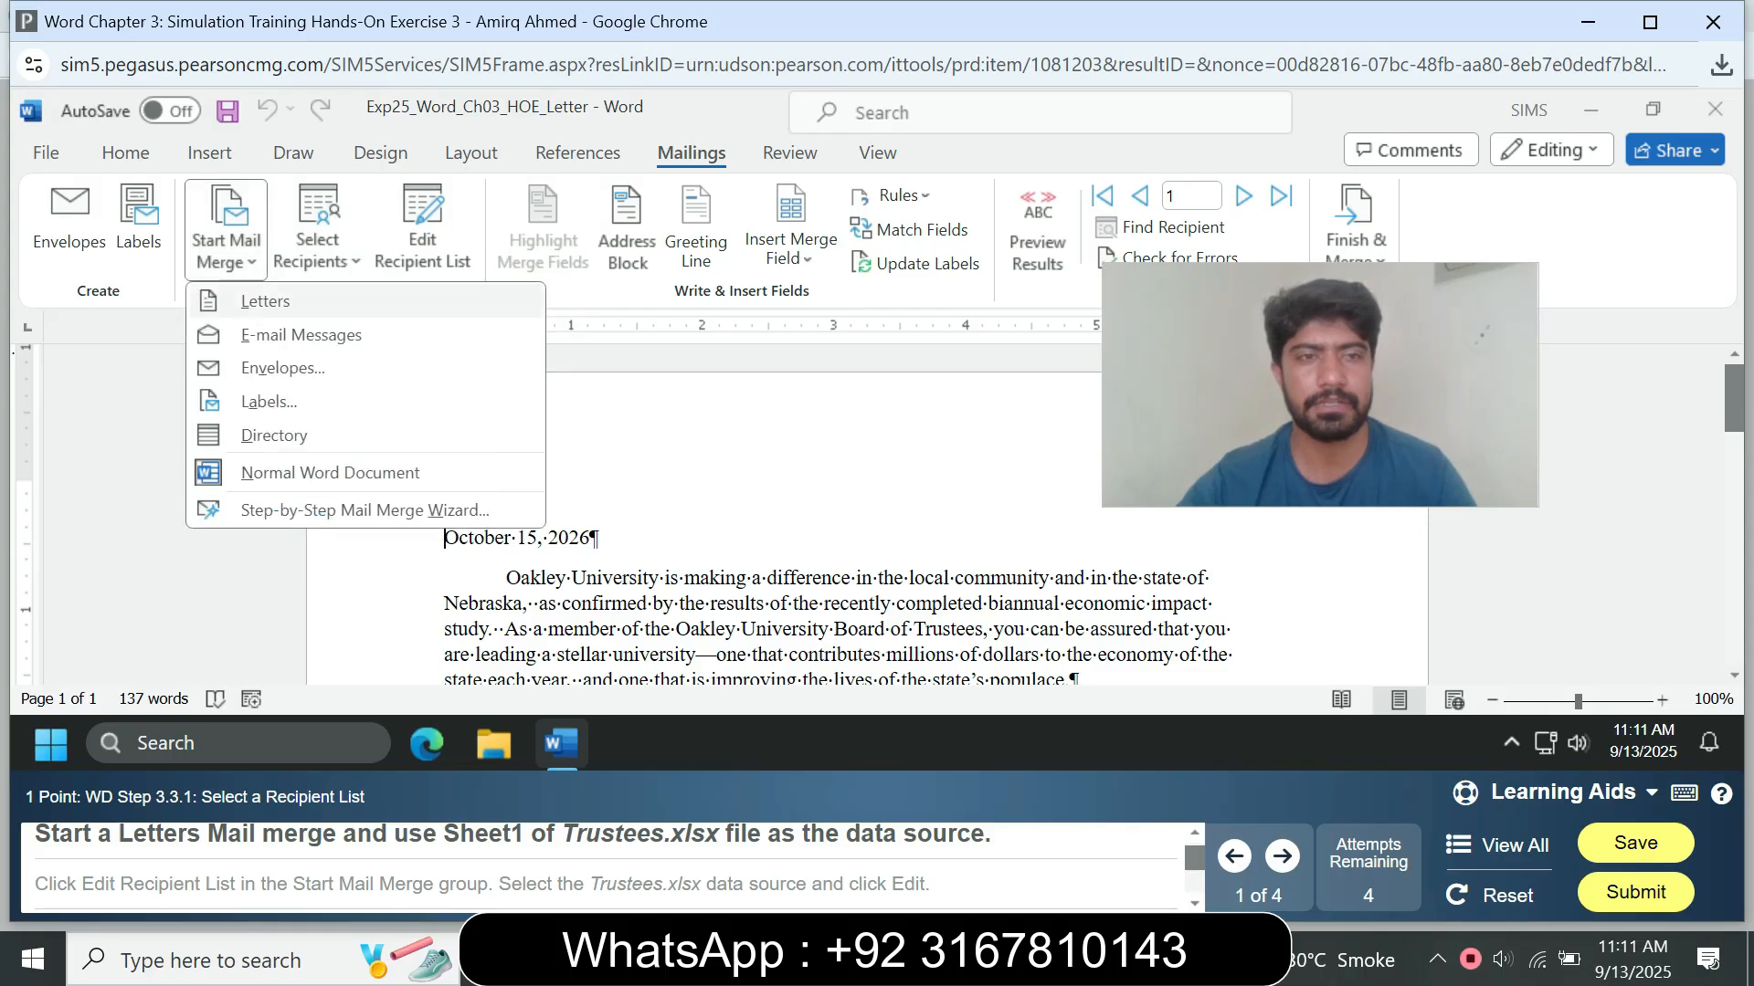
{"action": "left_click", "coordinate": [265, 302]}
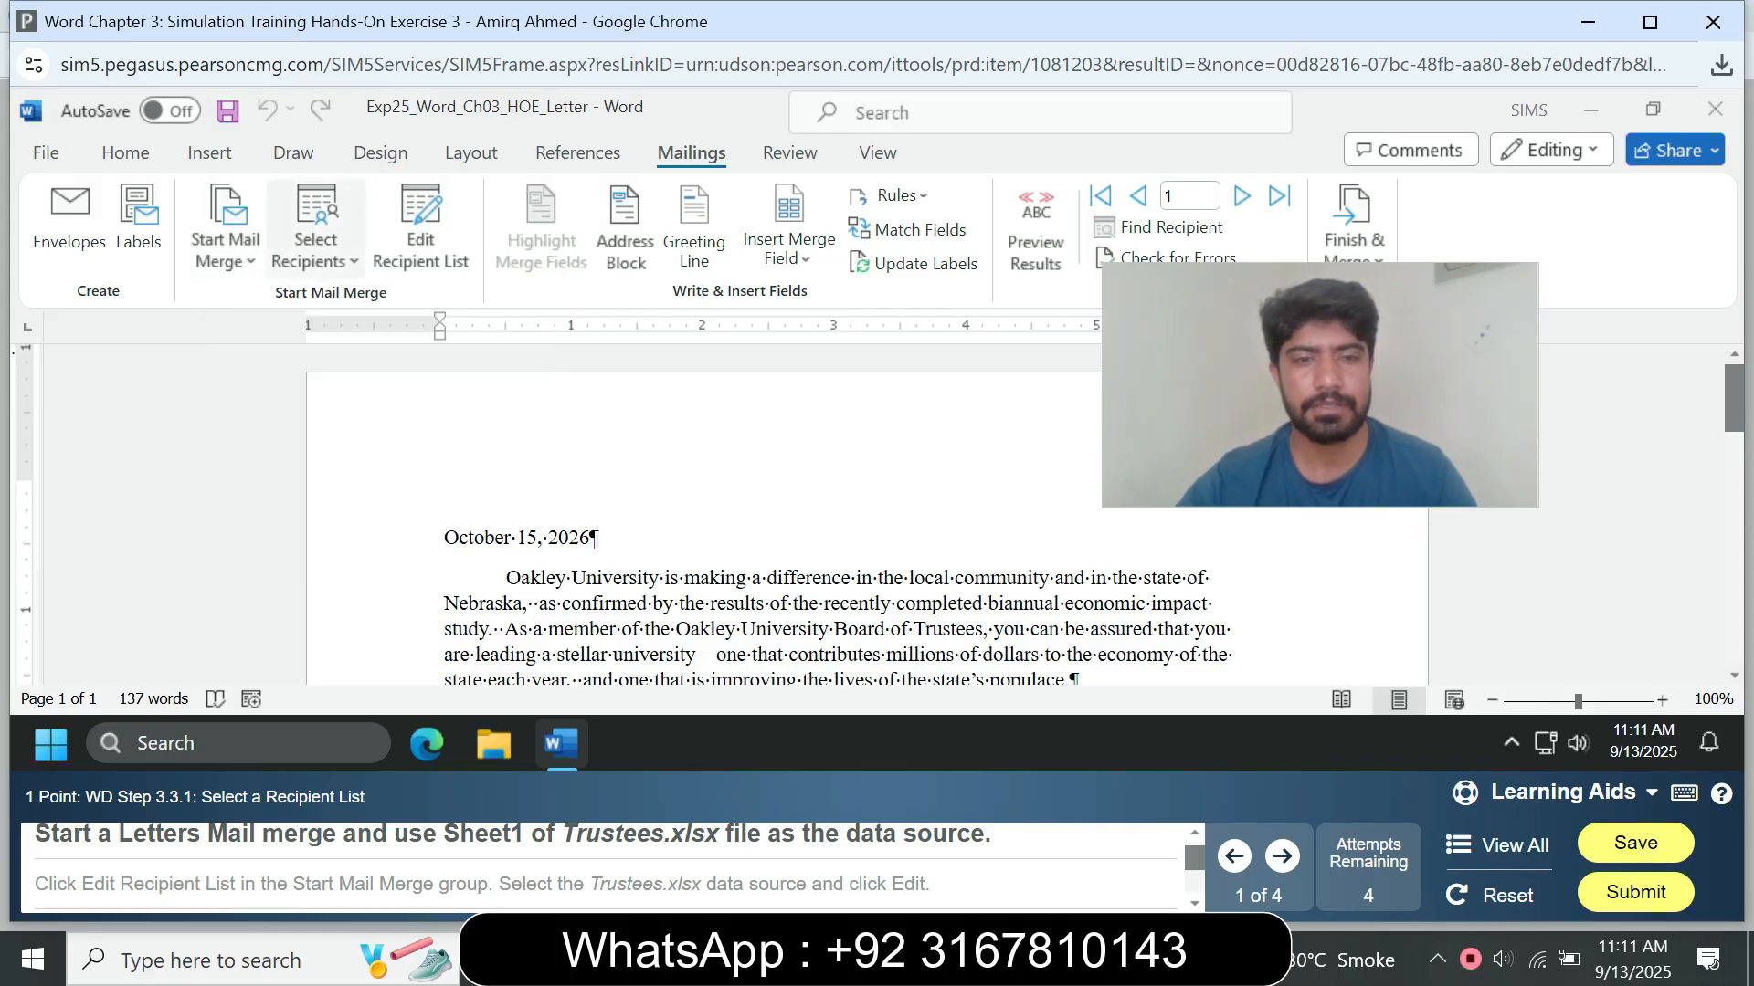
Step: Use the existing list Trustees.xlsx, table Sheet1$, as the mail merge's recipient data source
{"action": "left_click", "coordinate": [315, 240]}
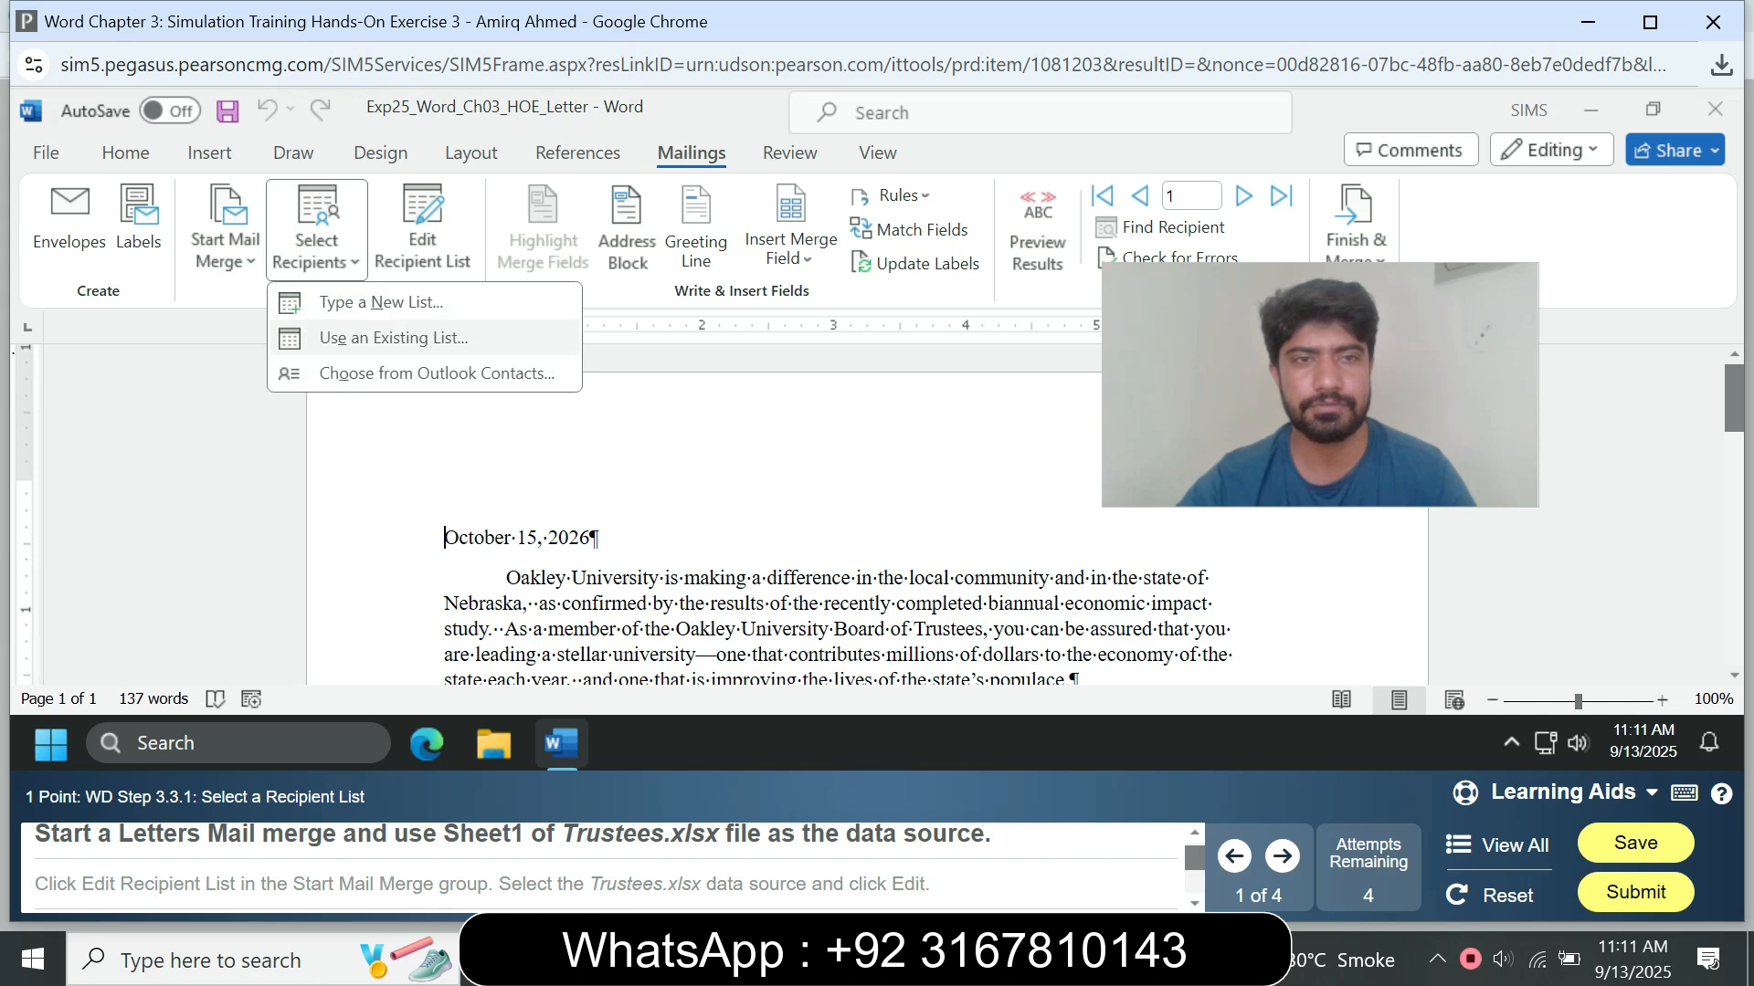
{"action": "left_click", "coordinate": [393, 338]}
{"action": "left_click", "coordinate": [710, 299]}
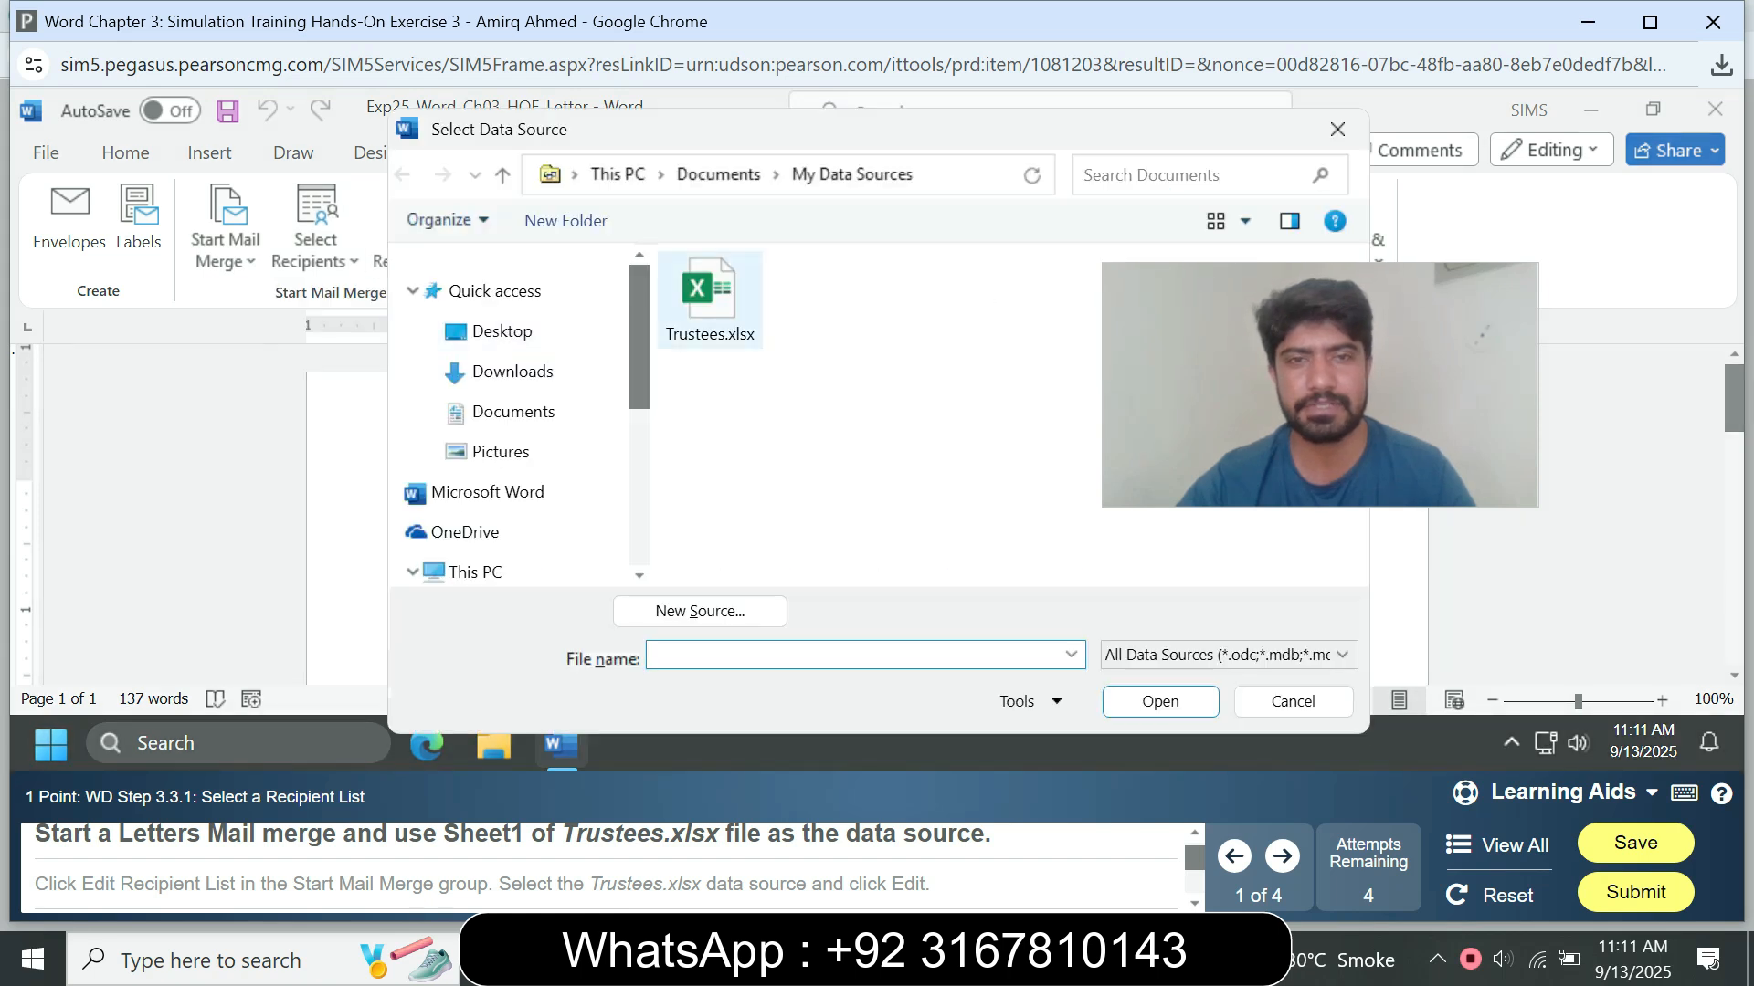
{"action": "left_click", "coordinate": [1160, 702]}
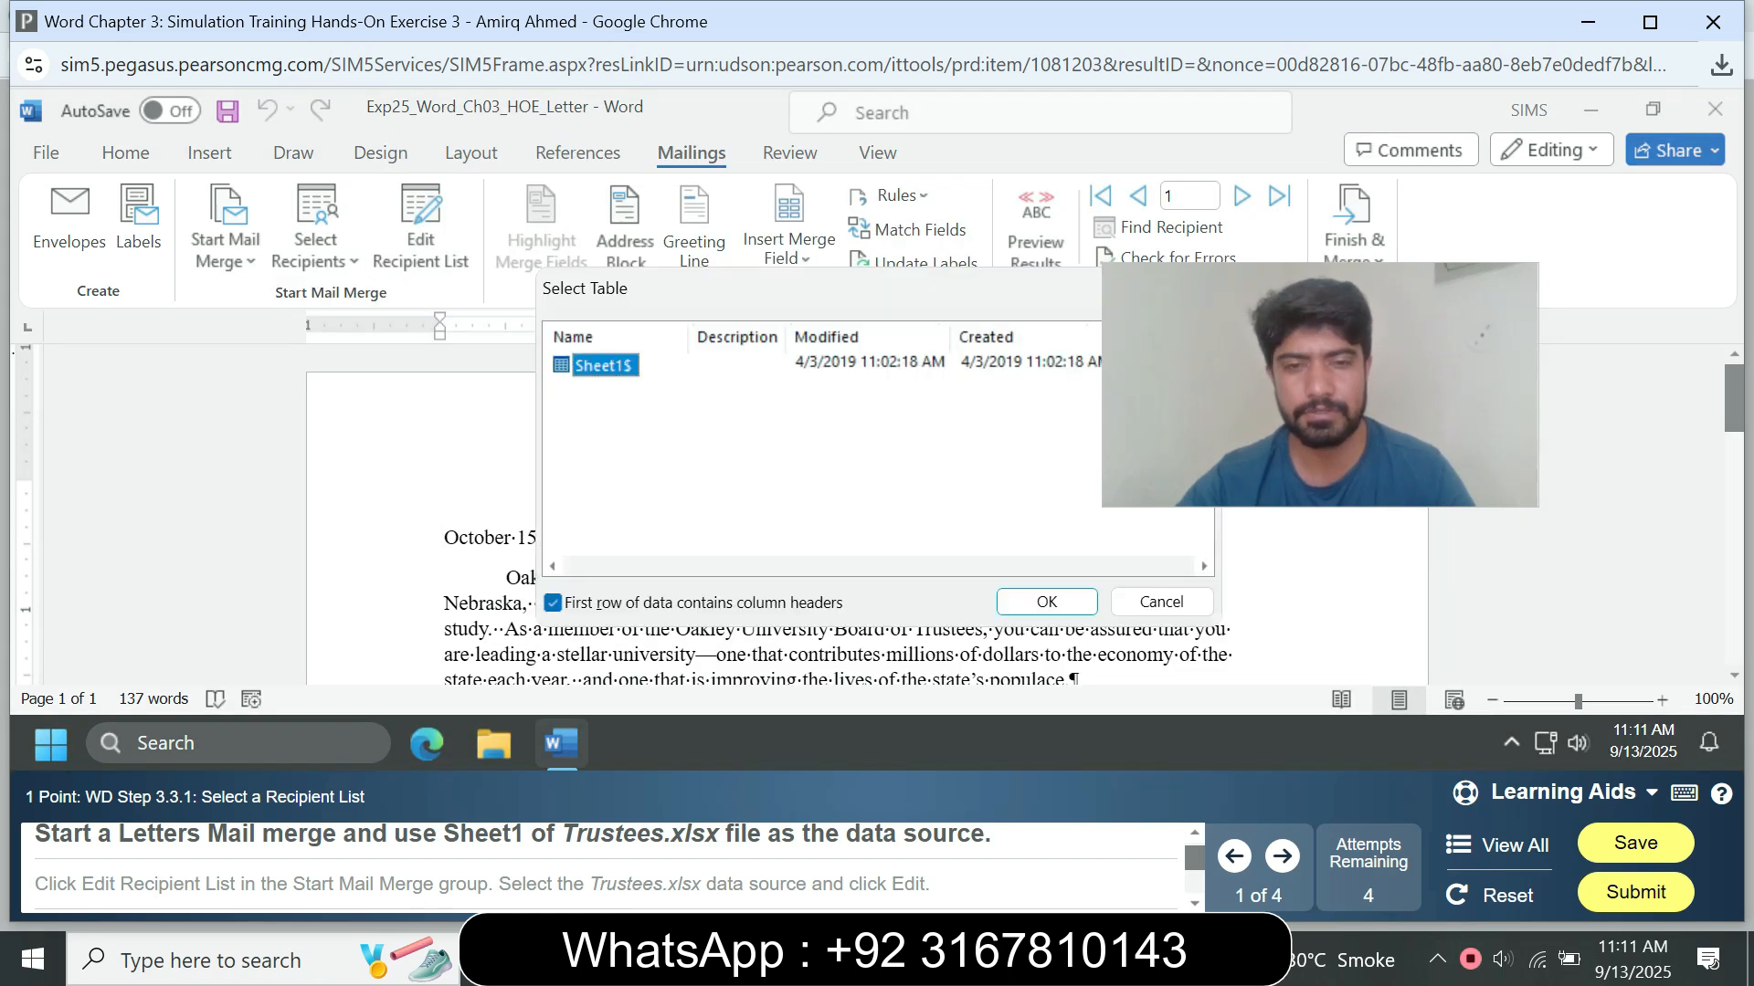
{"action": "key", "text": "Return"}
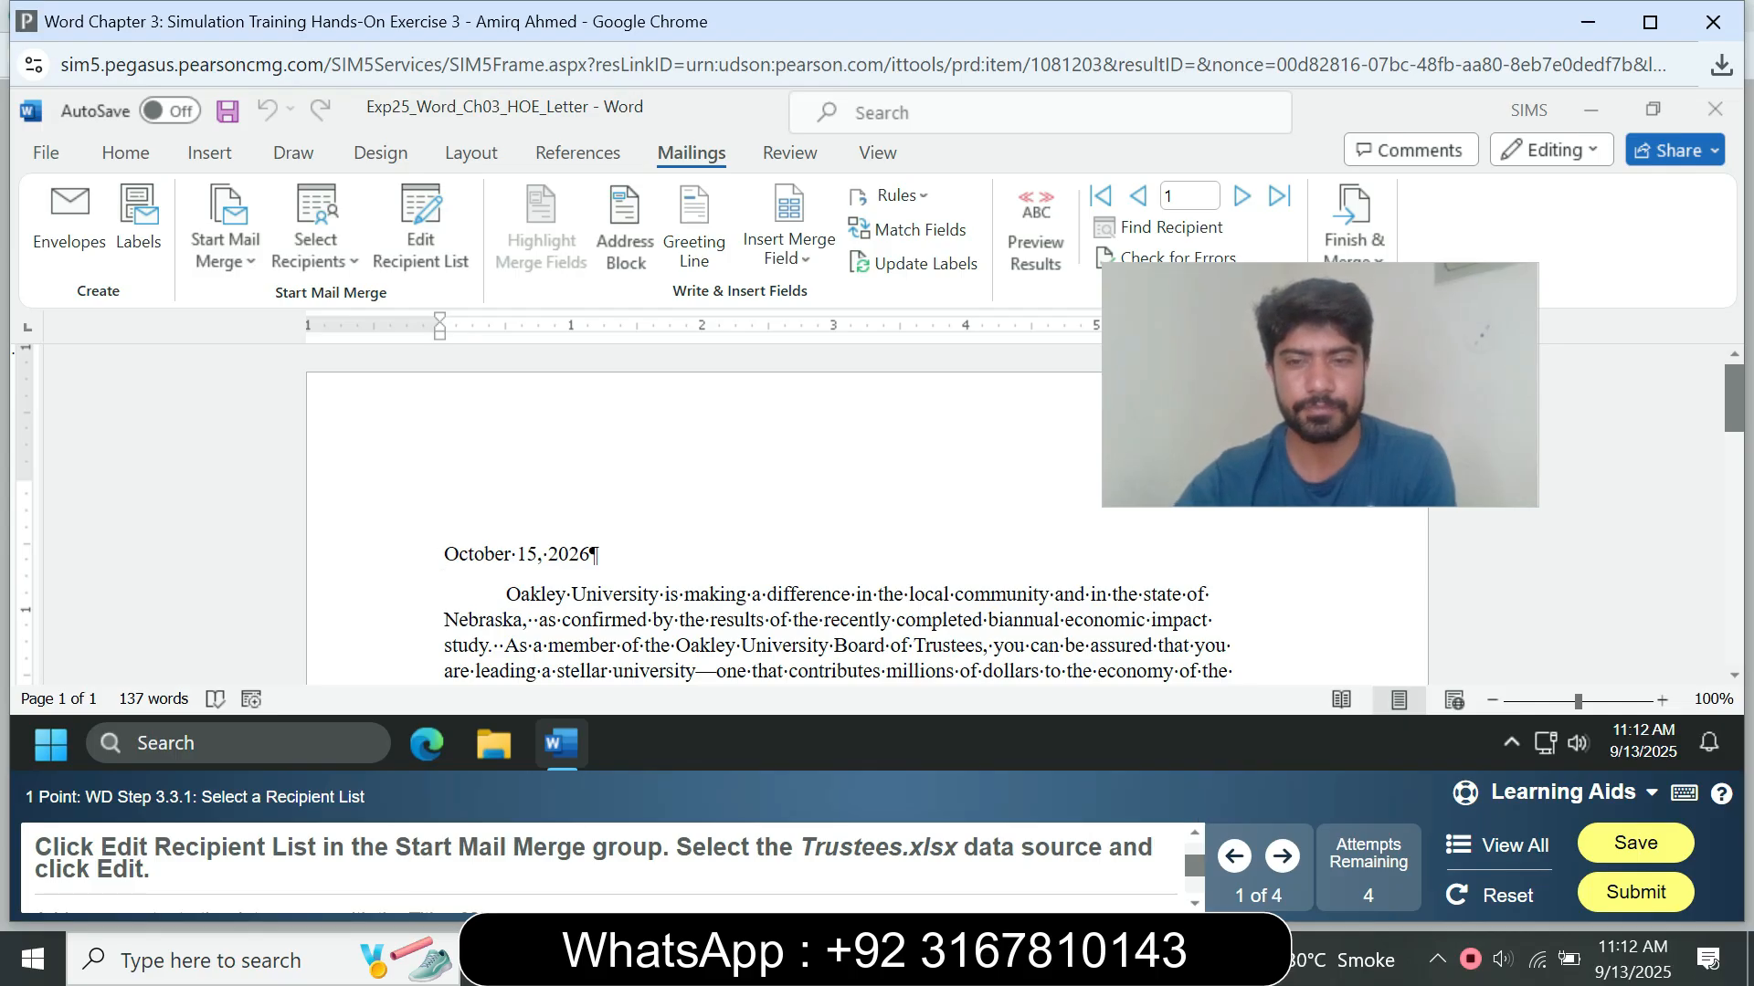
Step: Open the Trustees.xlsx data source for editing from the mail merge recipient list
{"action": "left_click", "coordinate": [994, 646]}
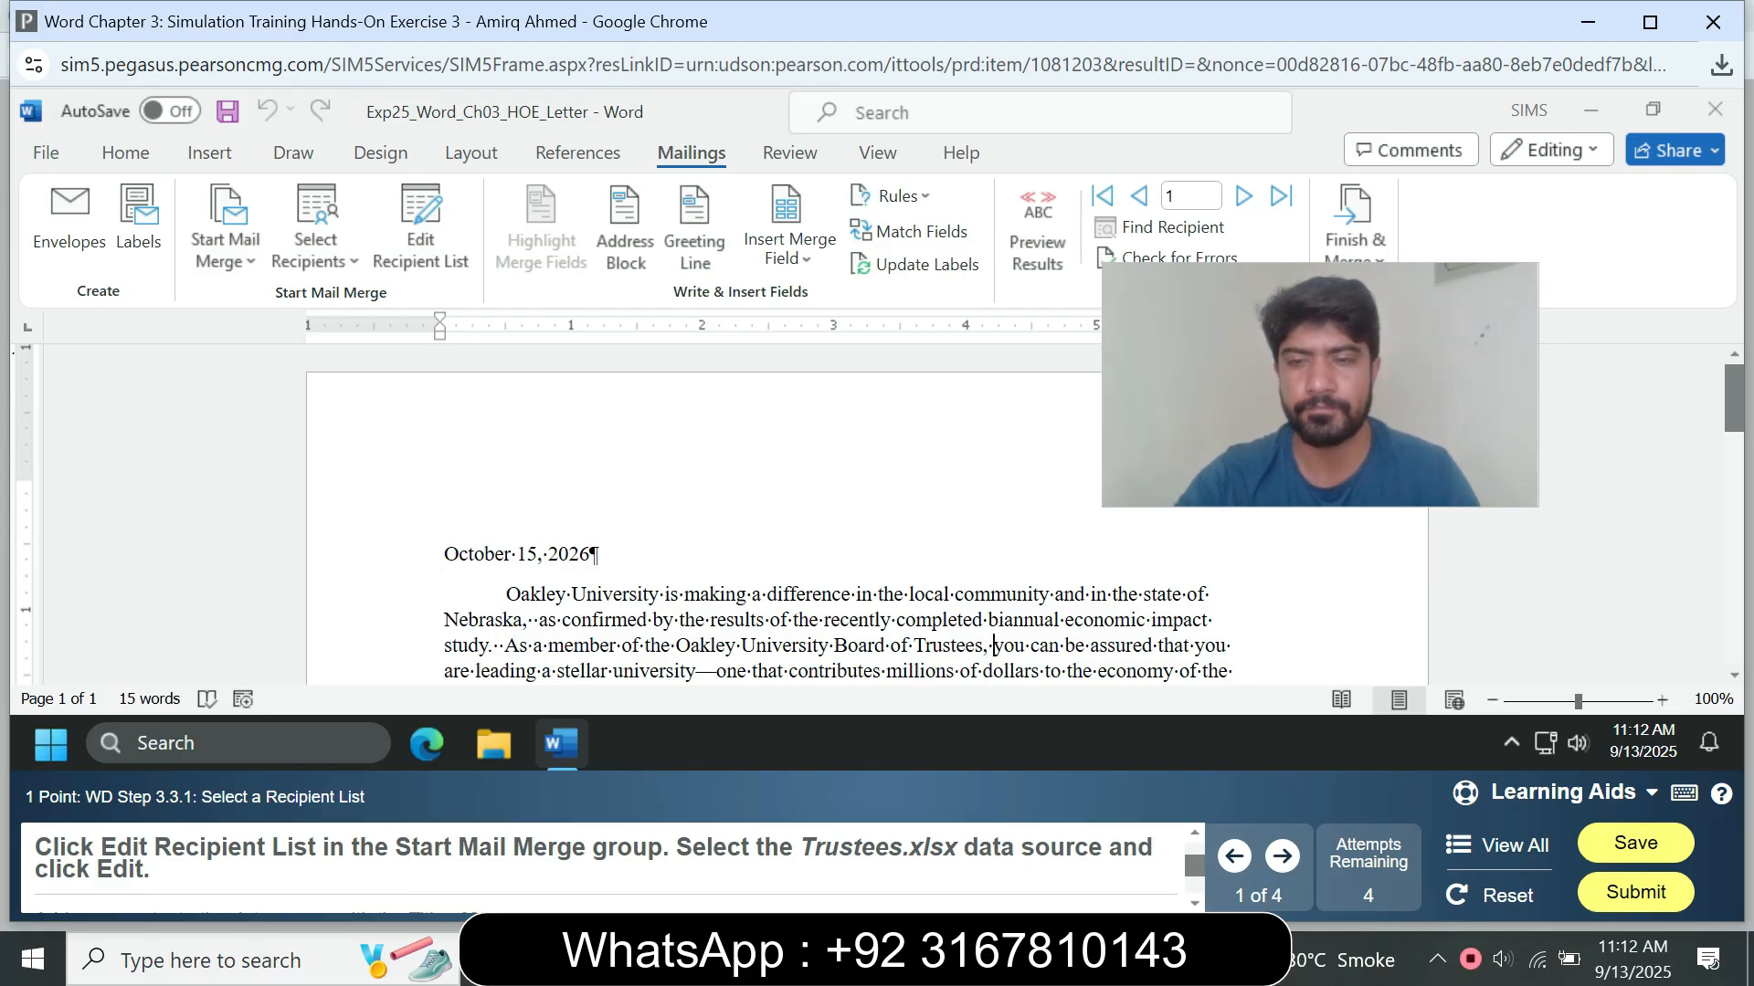
{"action": "left_click", "coordinate": [420, 228]}
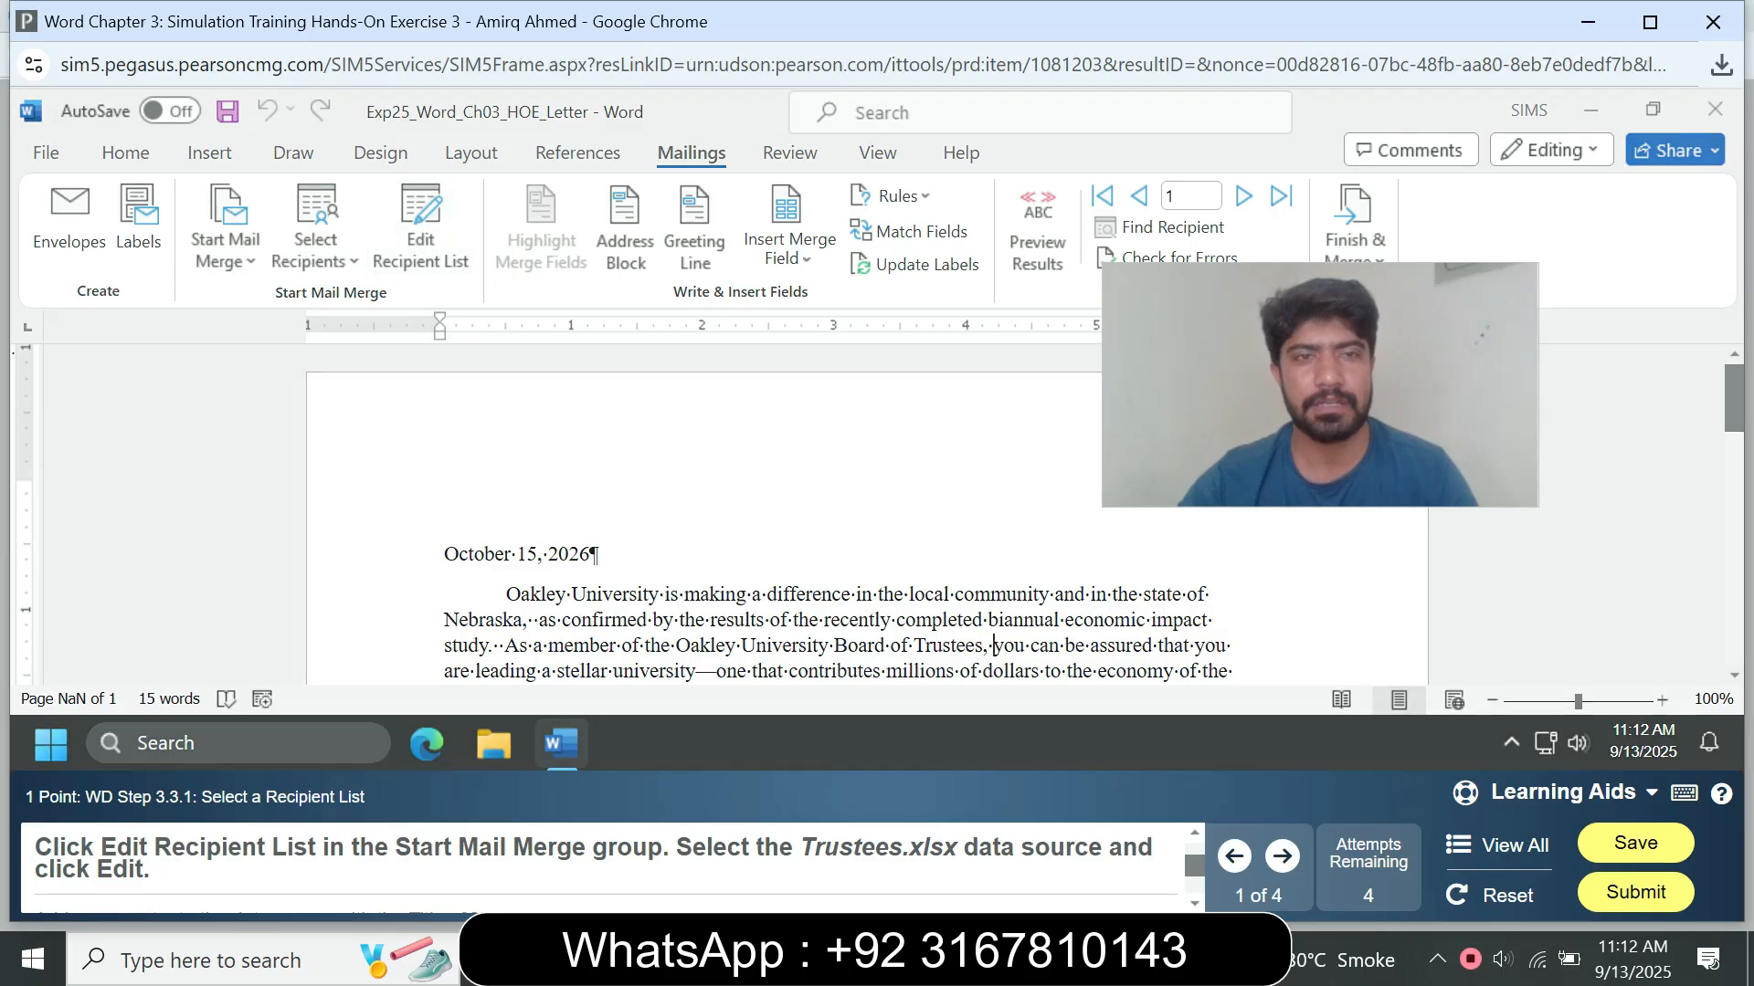
{"action": "left_click", "coordinate": [526, 517]}
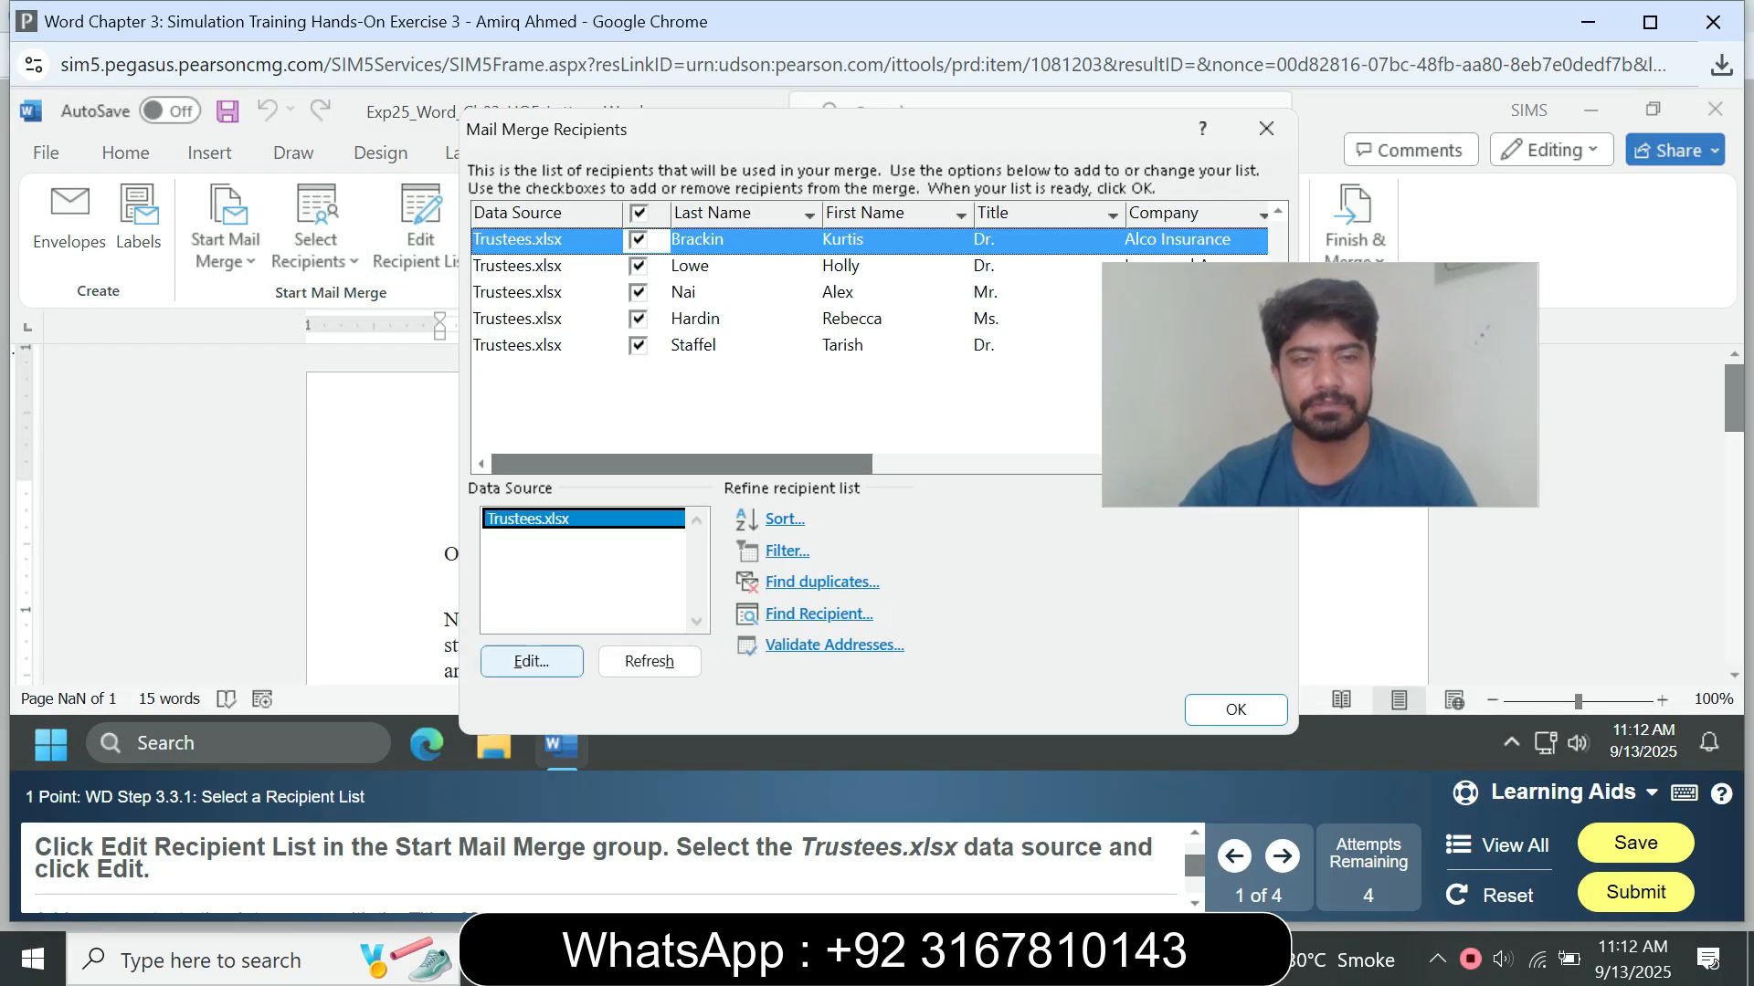
{"action": "left_click", "coordinate": [532, 661]}
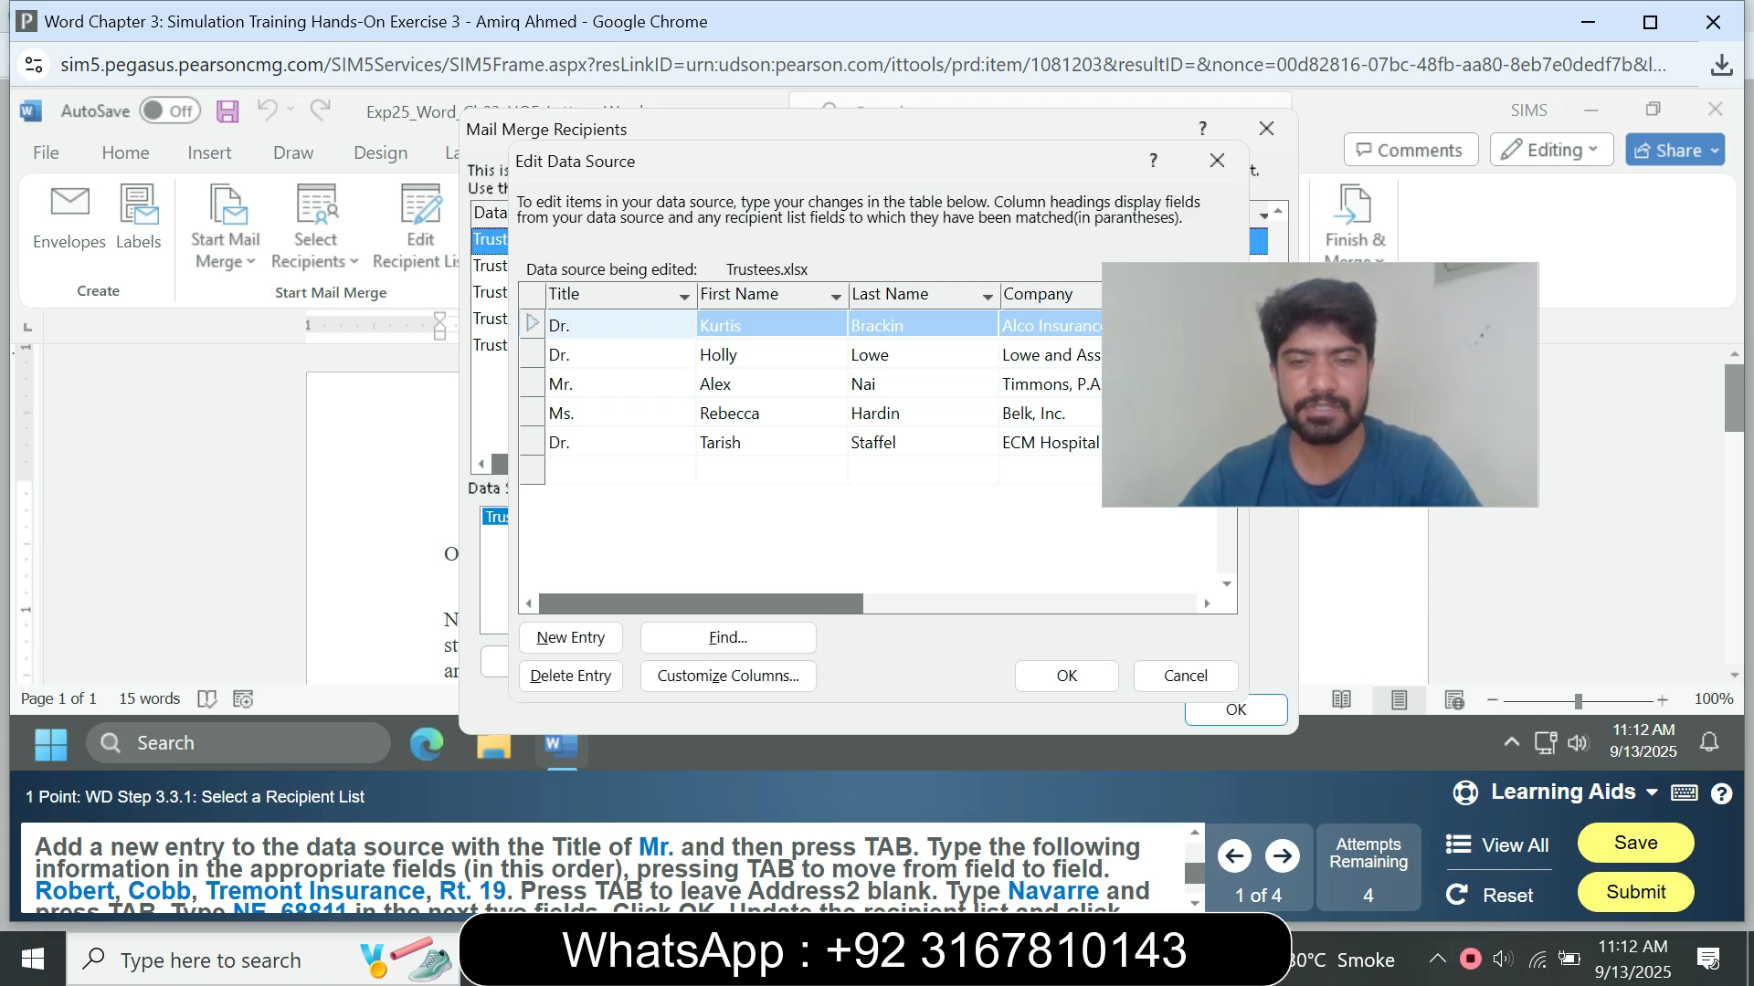
Step: Set the title in the first record of the Trustees.xlsx data source to "Mr."
{"action": "left_click_drag", "start_coordinate": [1320, 384], "coordinate": [1385, 234]}
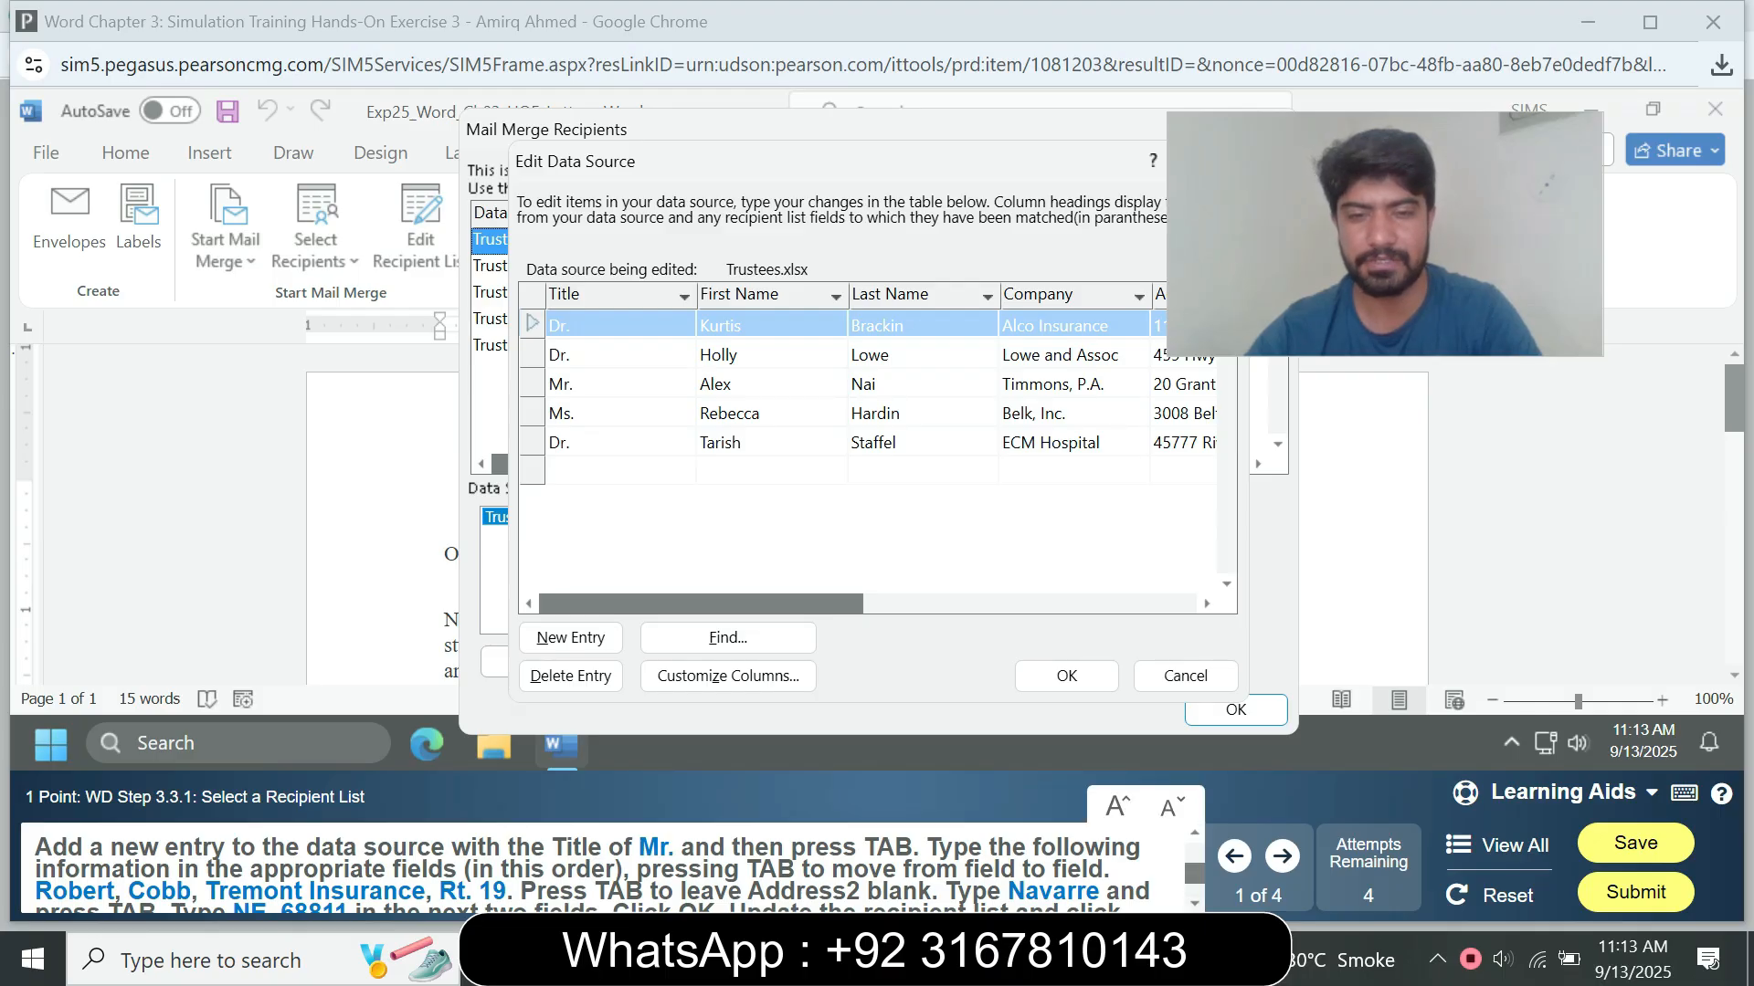
{"action": "scroll", "coordinate": [603, 868], "scroll_direction": "down", "scroll_amount": 1}
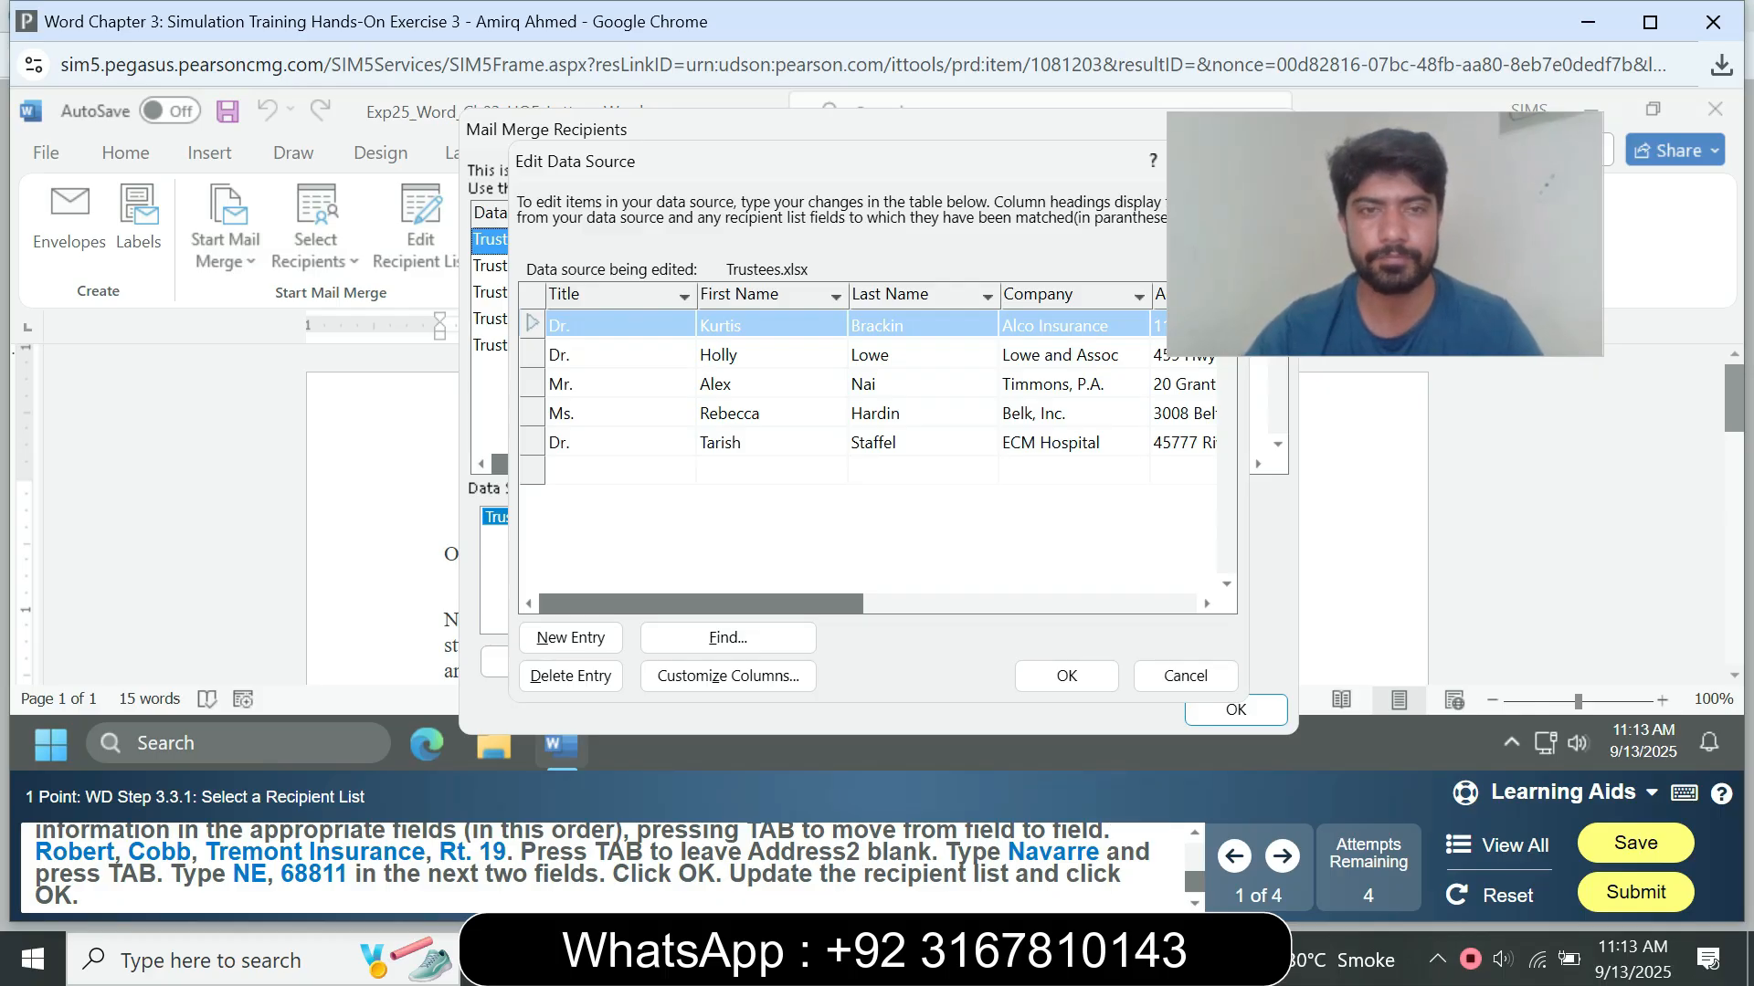
{"action": "double_click", "coordinate": [584, 325]}
{"action": "left_click", "coordinate": [577, 326]}
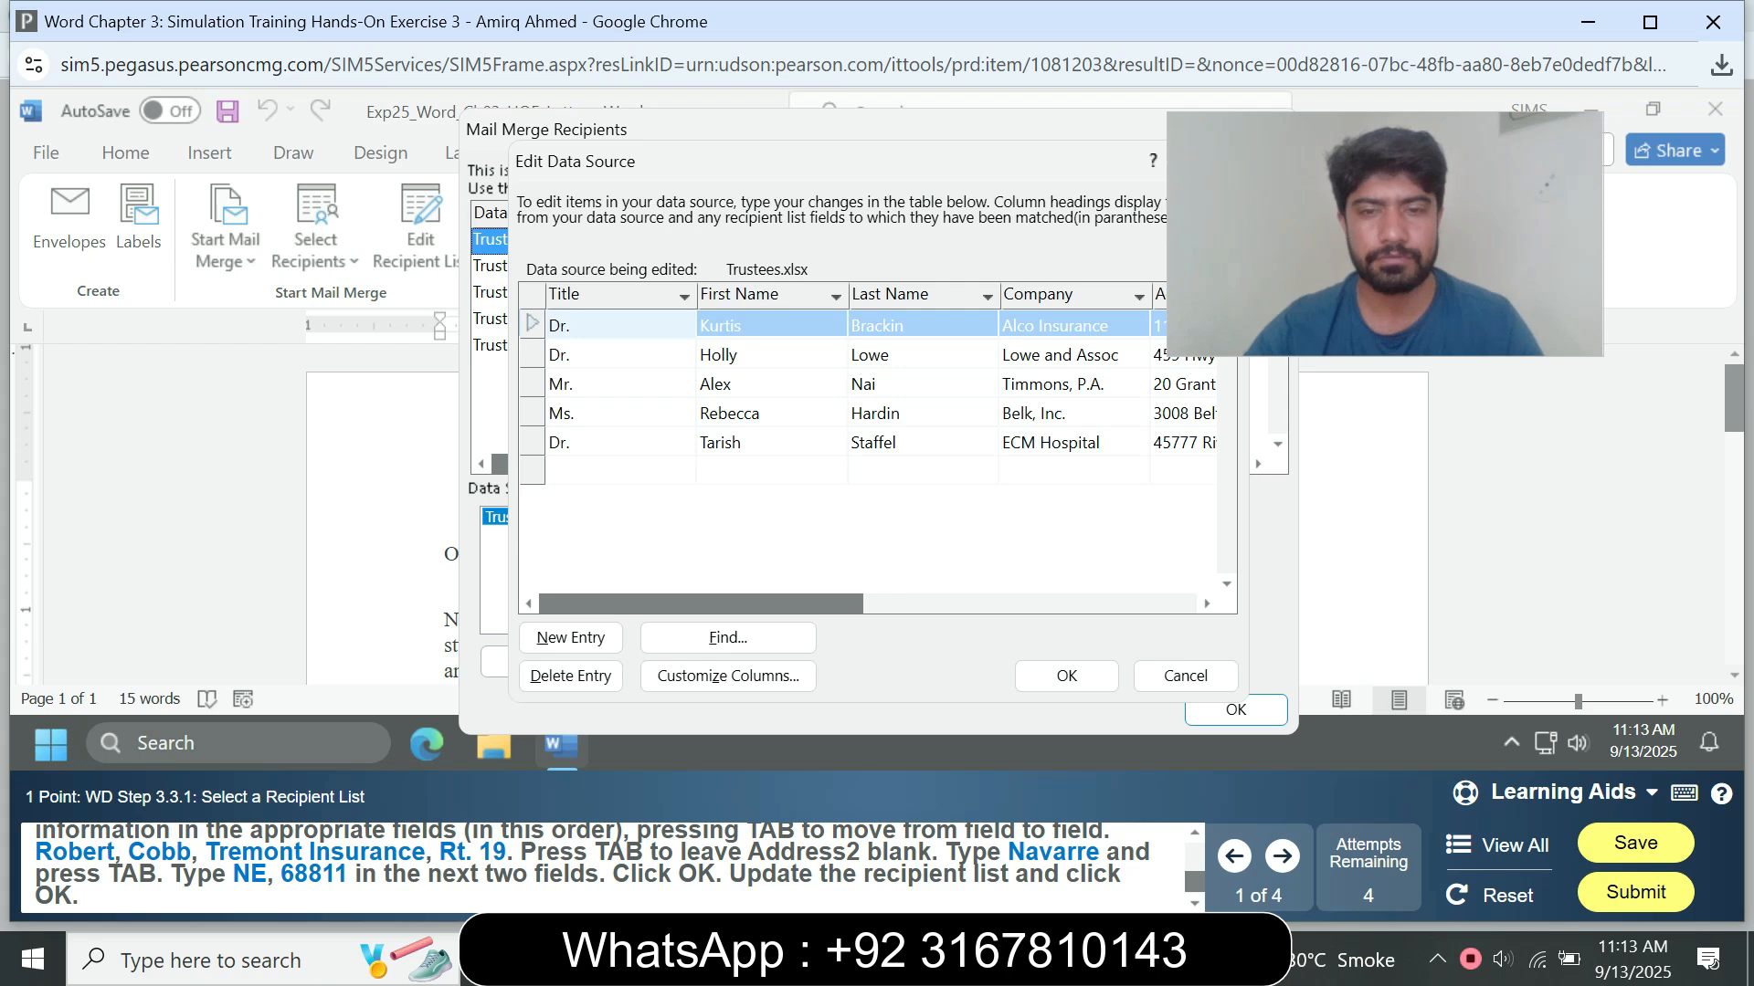
{"action": "scroll", "coordinate": [594, 868], "scroll_direction": "up", "scroll_amount": 2}
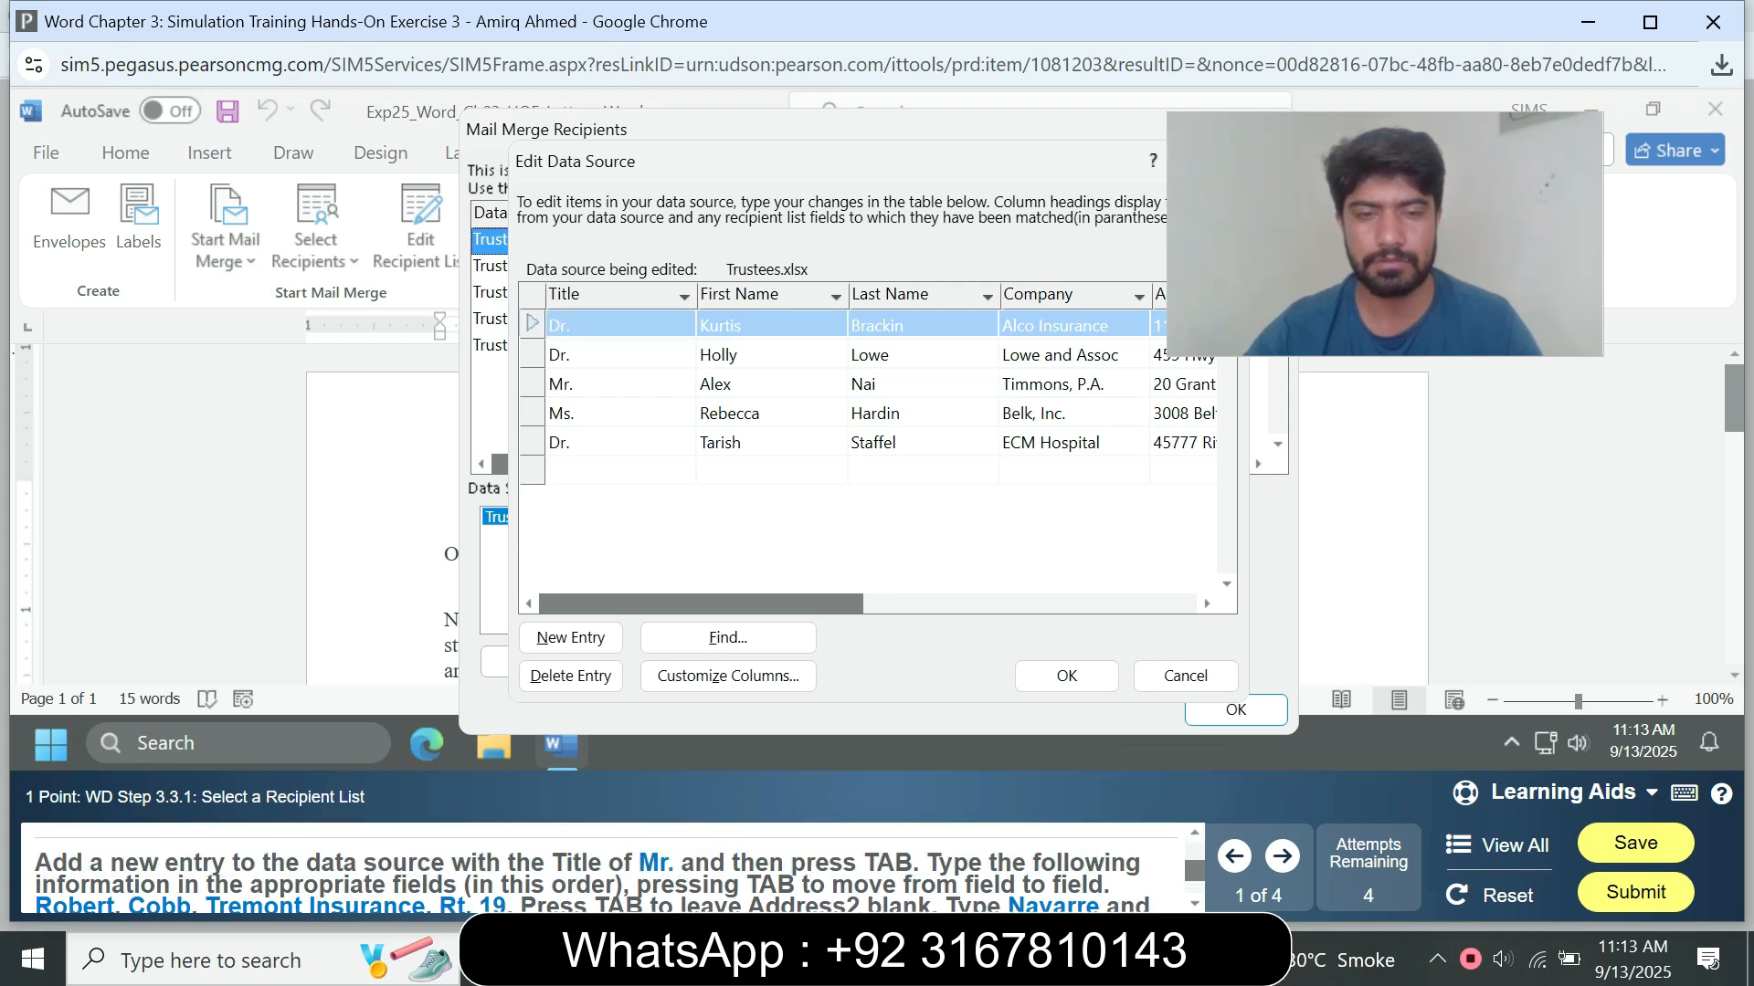
{"action": "left_click", "coordinate": [584, 325]}
{"action": "type", "text": "Mr"}
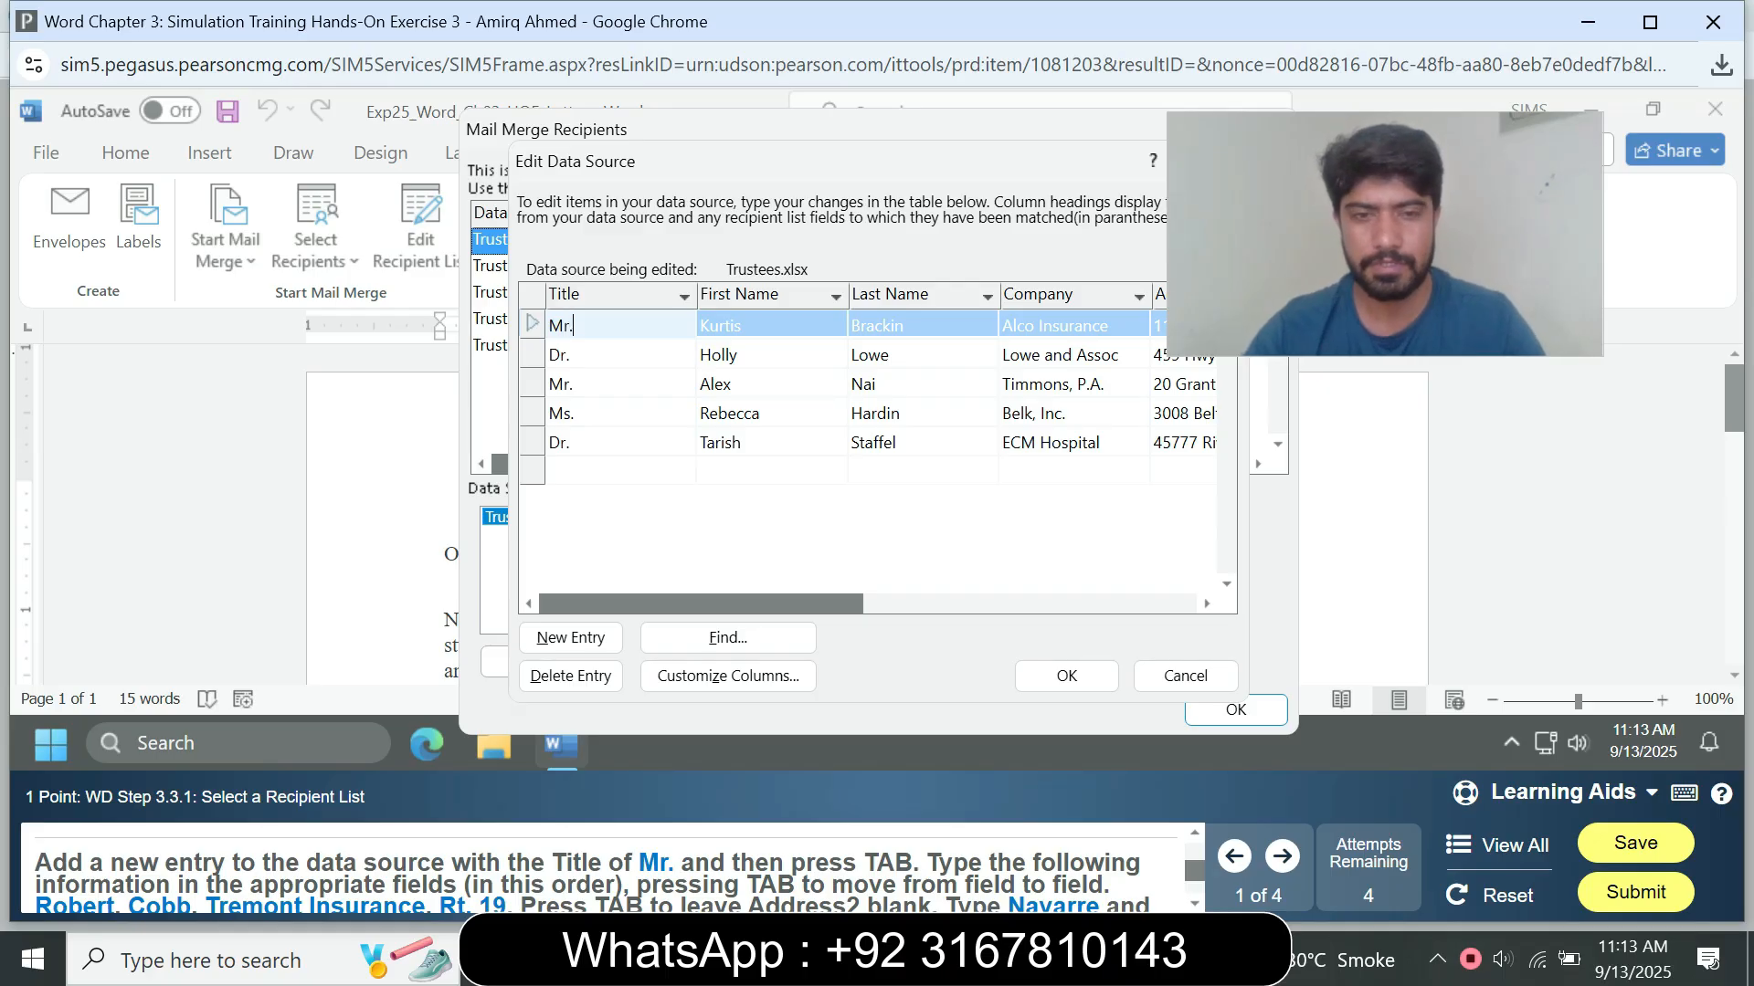
{"action": "type", "text": "."}
{"action": "key", "text": "Tab"}
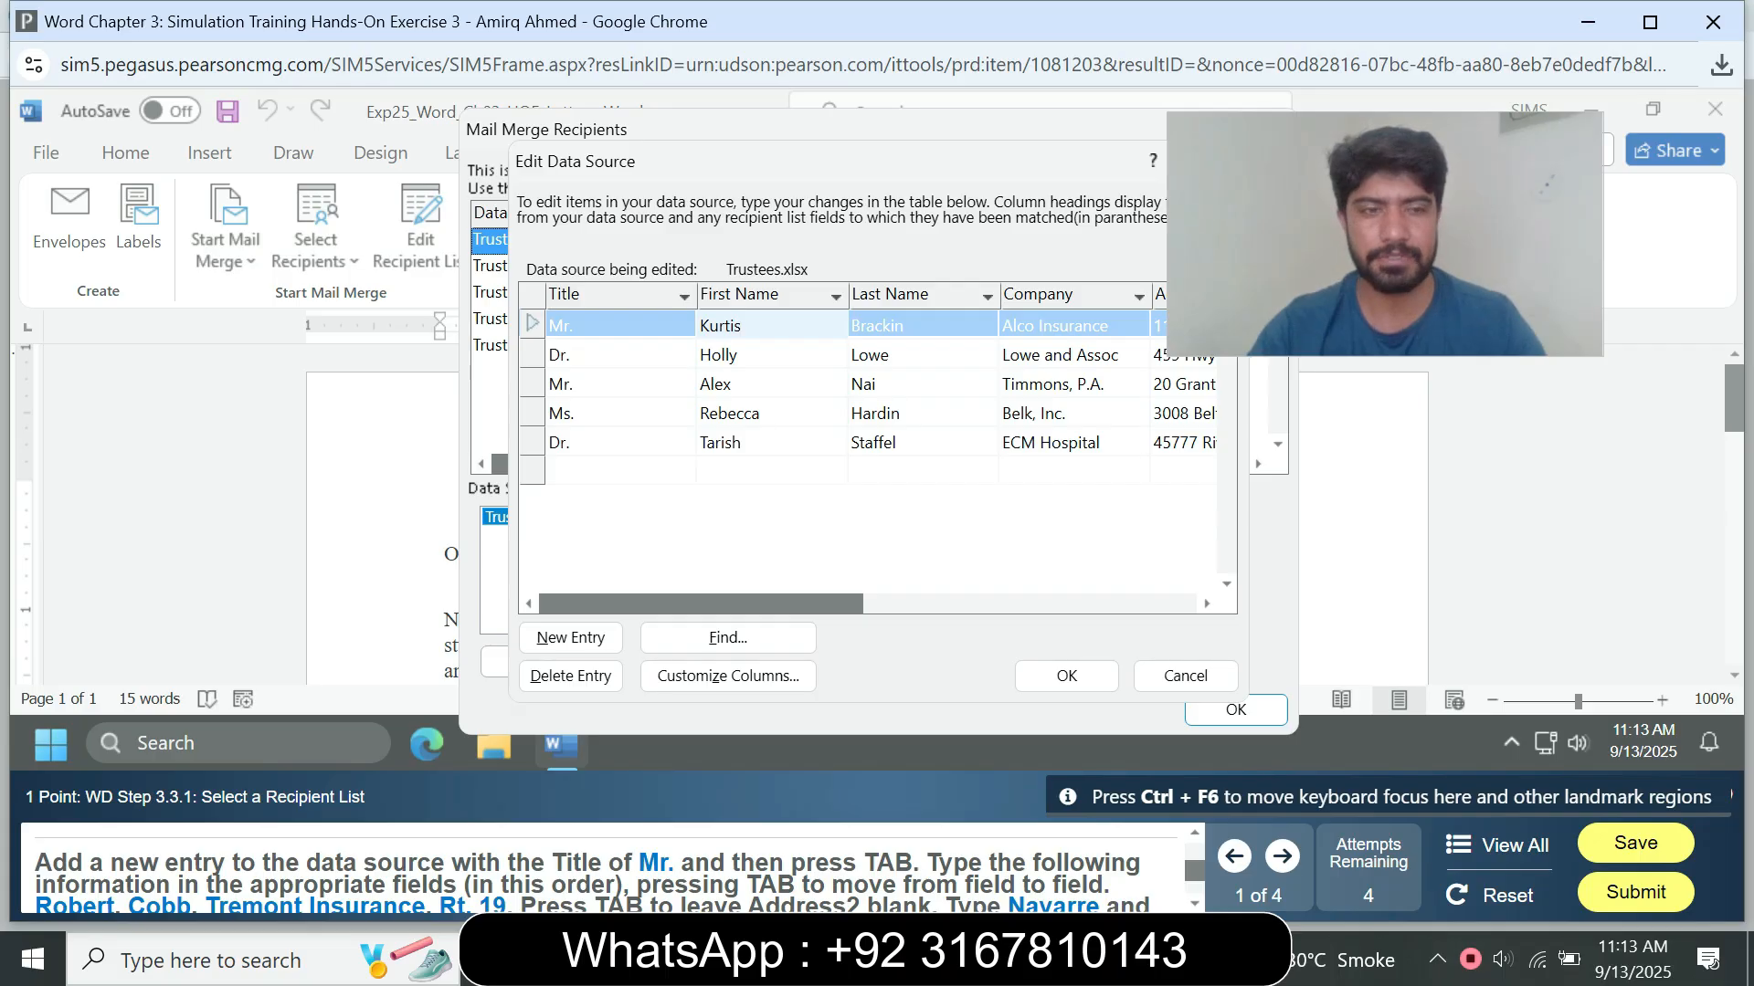
Step: Replace the first name in the first record with the new trustee's first name from the instructions
{"action": "key", "text": "BackSpace"}
{"action": "key", "text": "BackSpace"}
{"action": "key", "text": "BackSpace"}
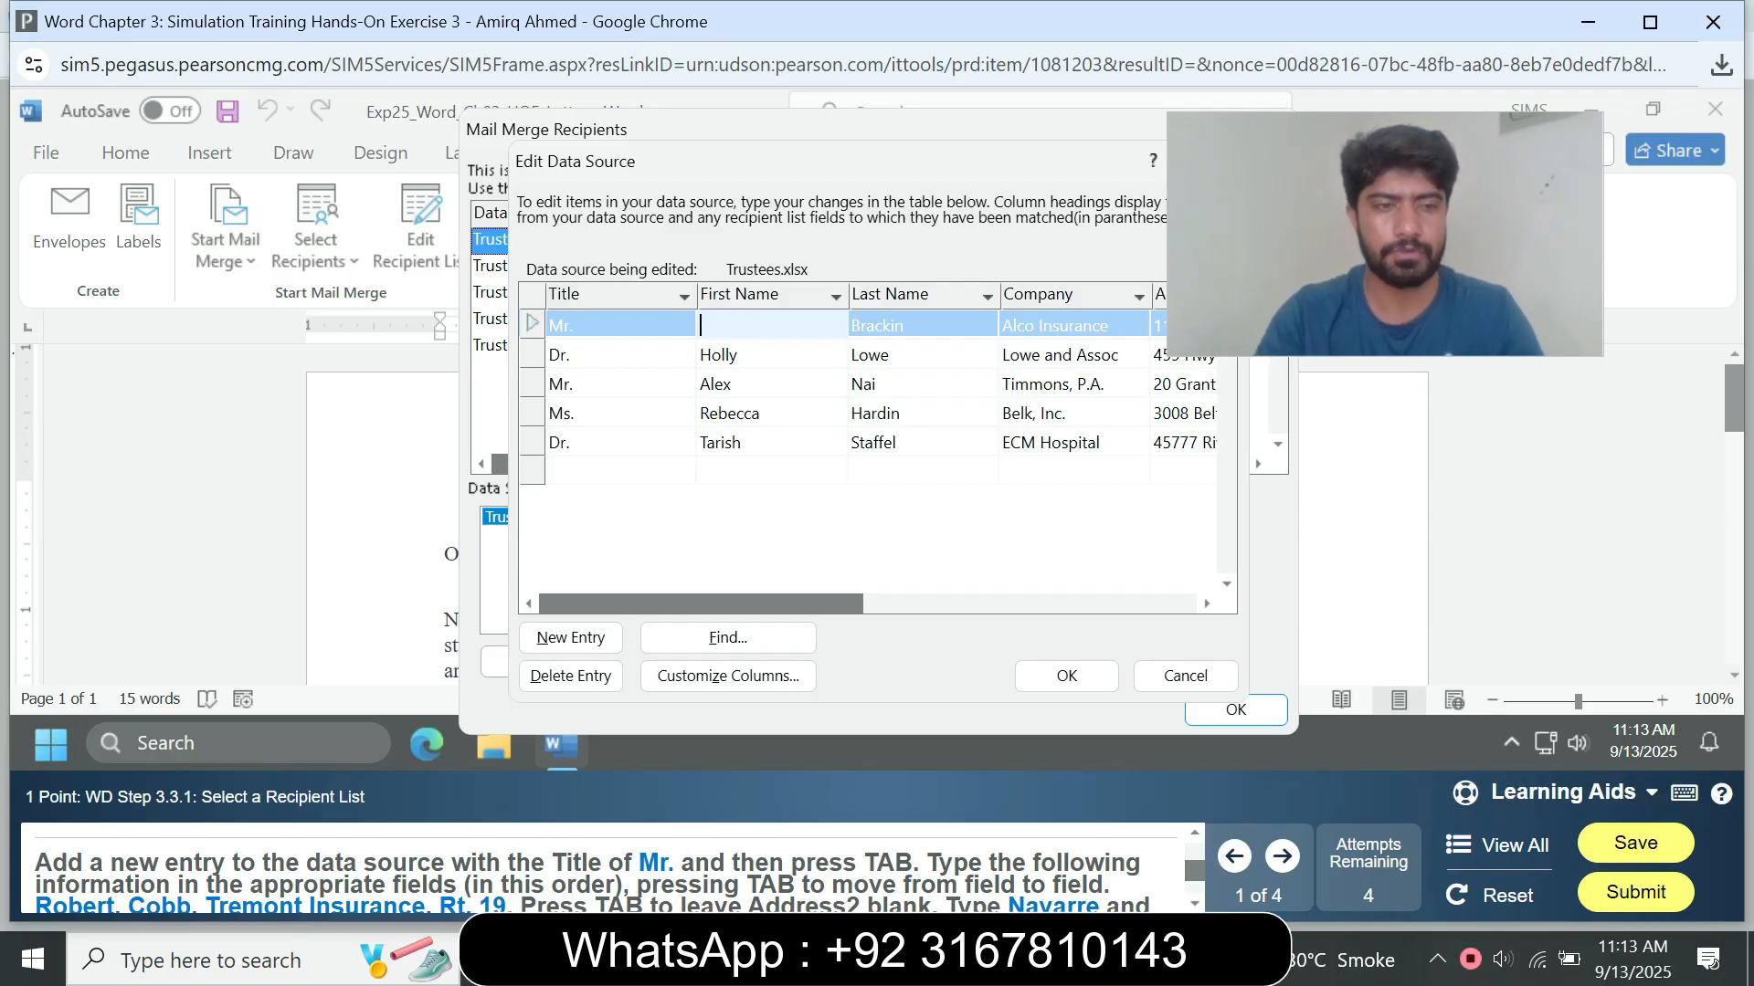
{"action": "type", "text": "Ro"}
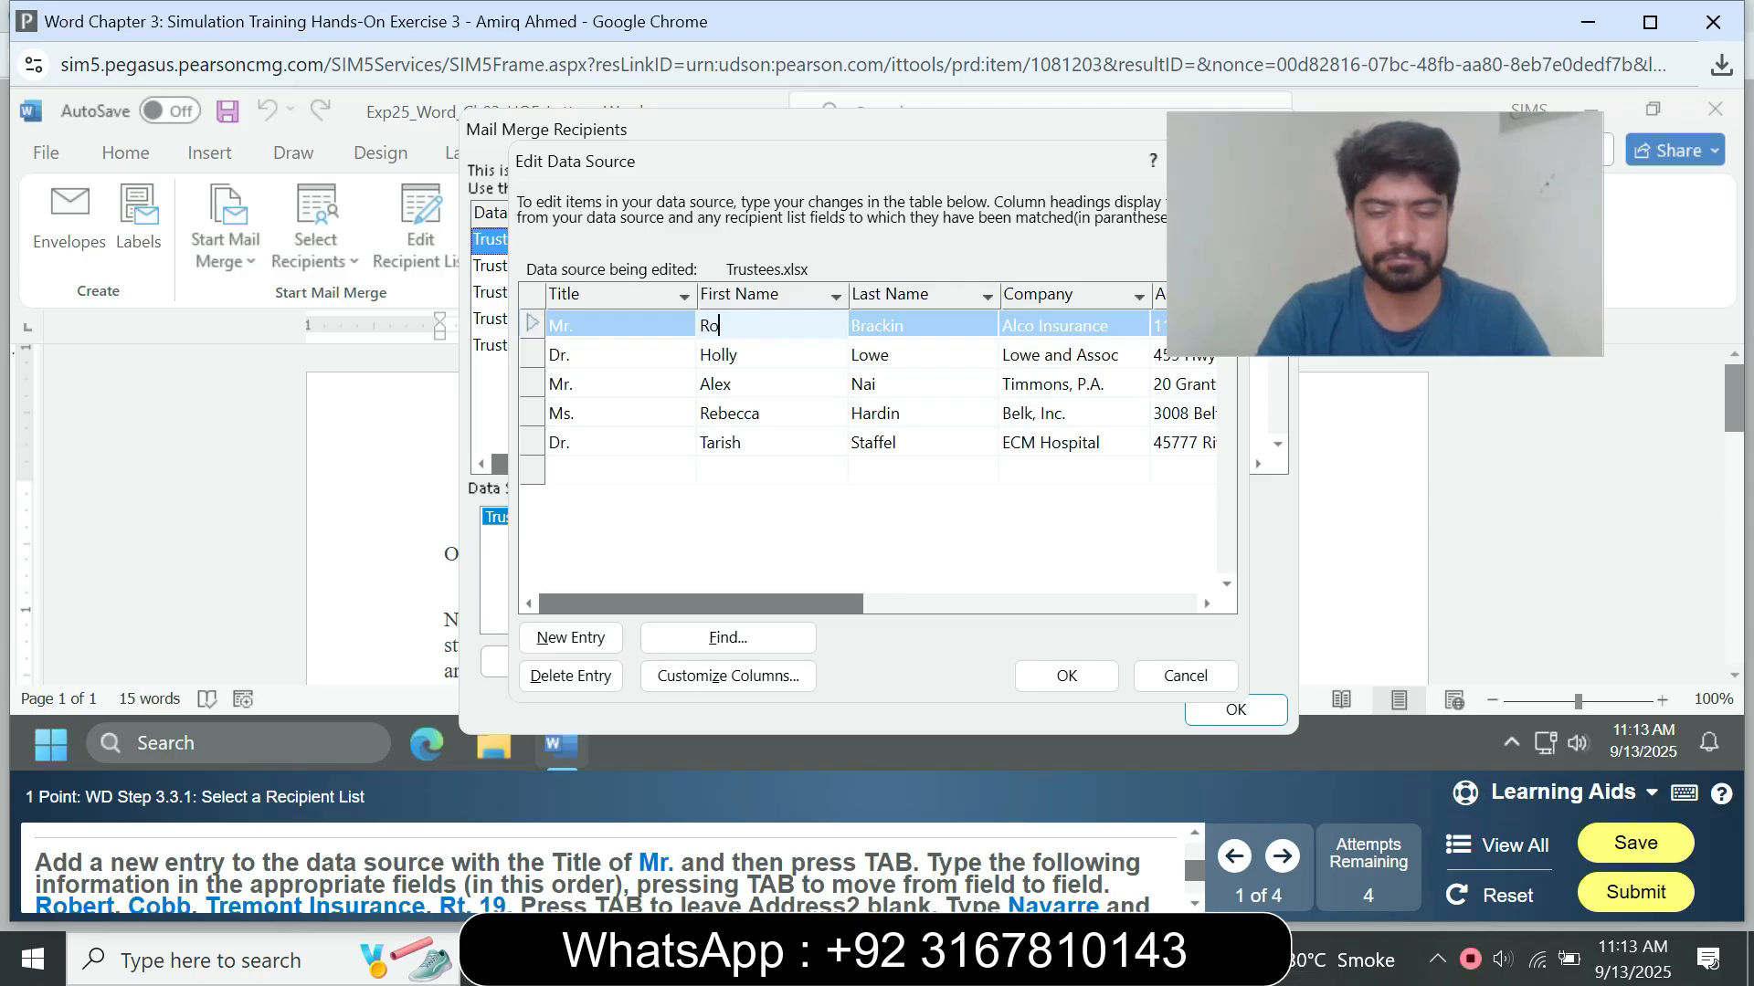
{"action": "type", "text": "vbert"}
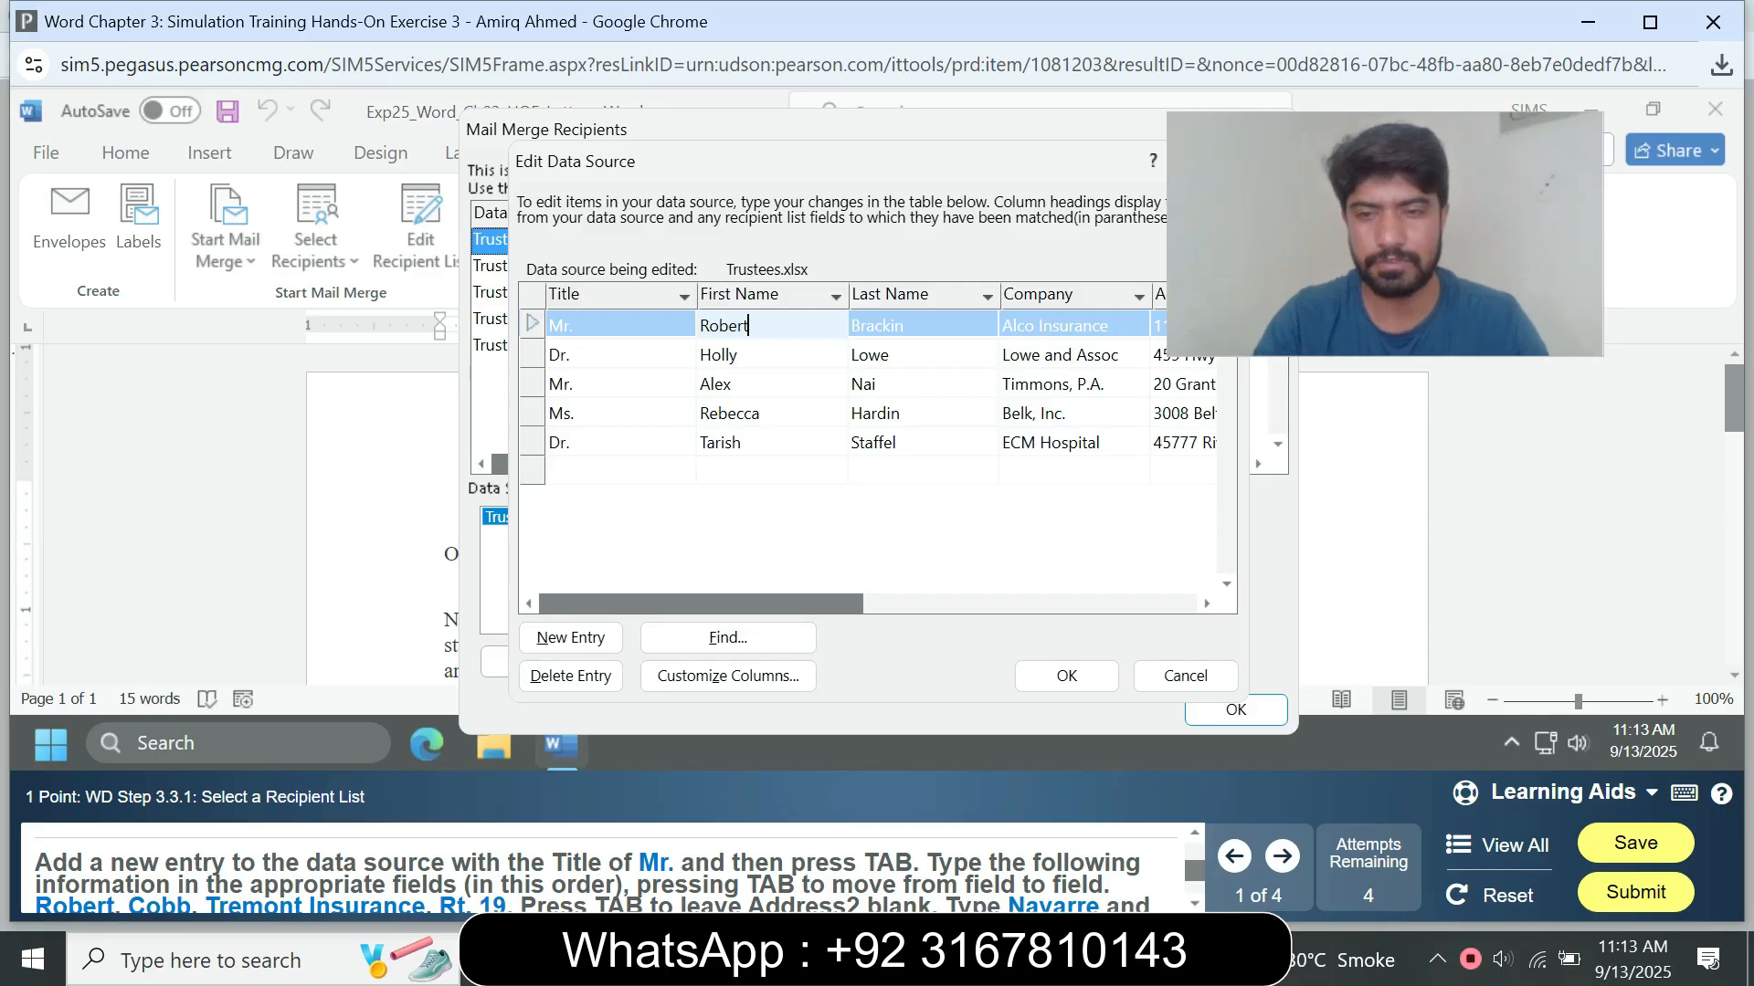
{"action": "key", "text": "Tab"}
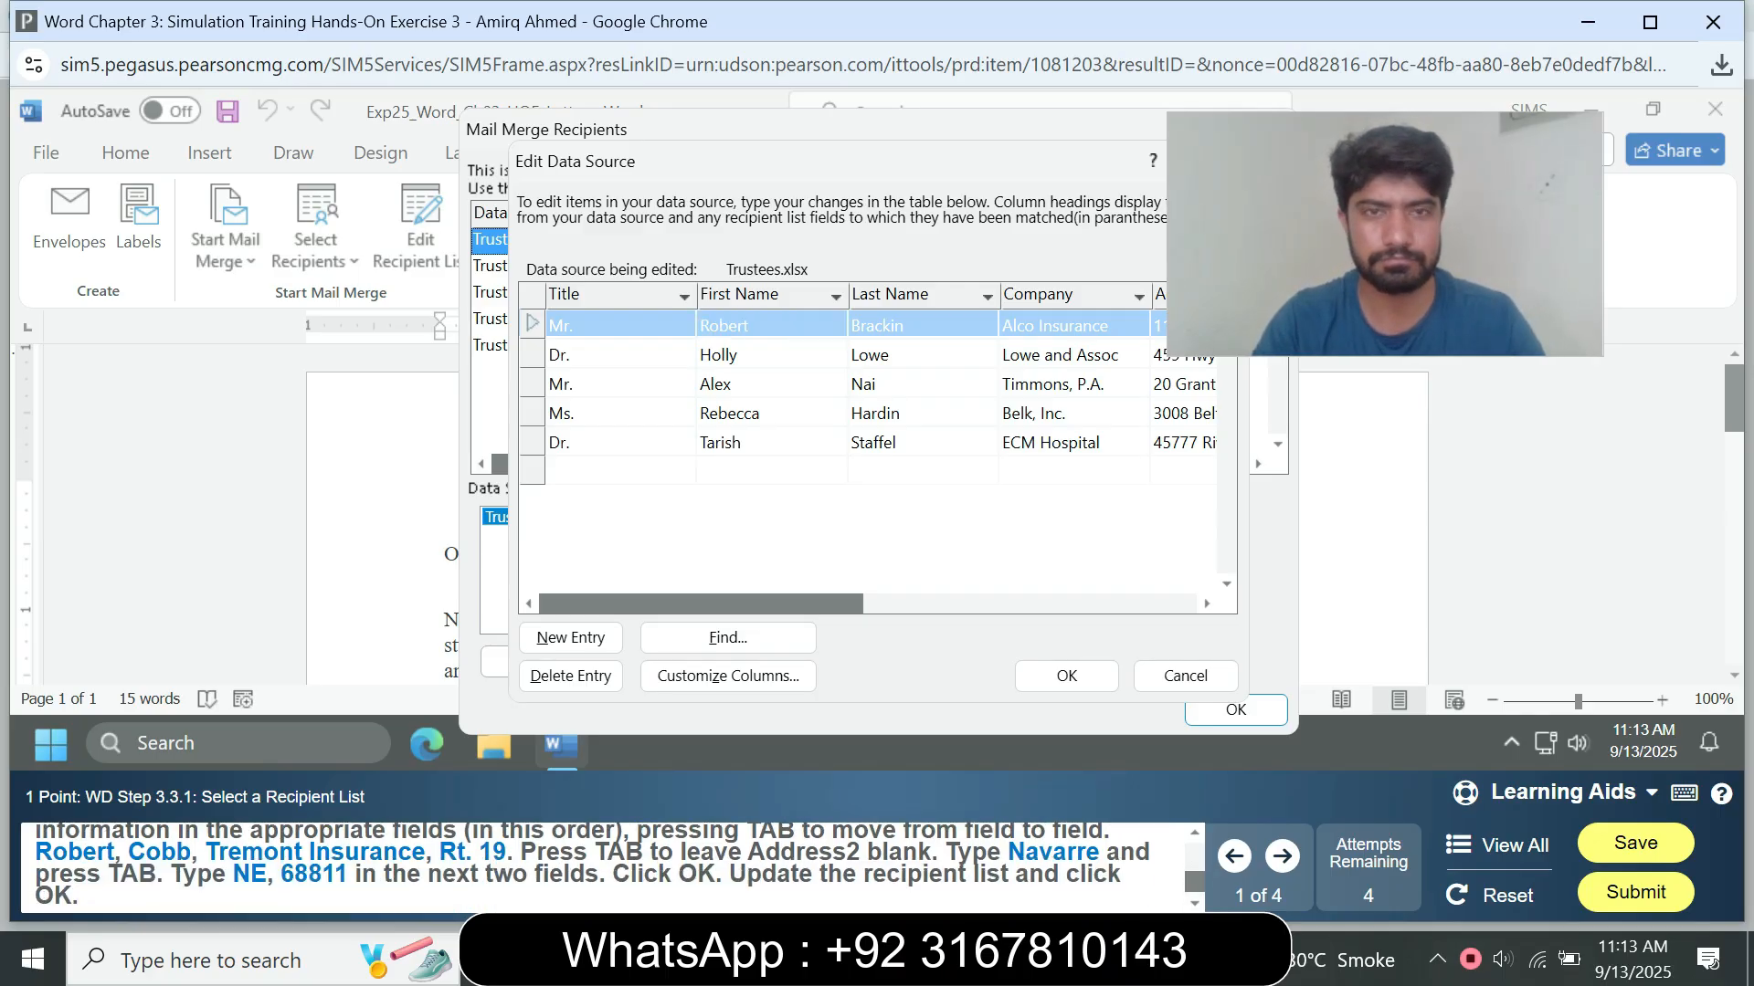
Step: Replace the last name in the first record with the new trustee's last name from the instructions
{"action": "left_click", "coordinate": [725, 325]}
{"action": "left_click", "coordinate": [749, 325]}
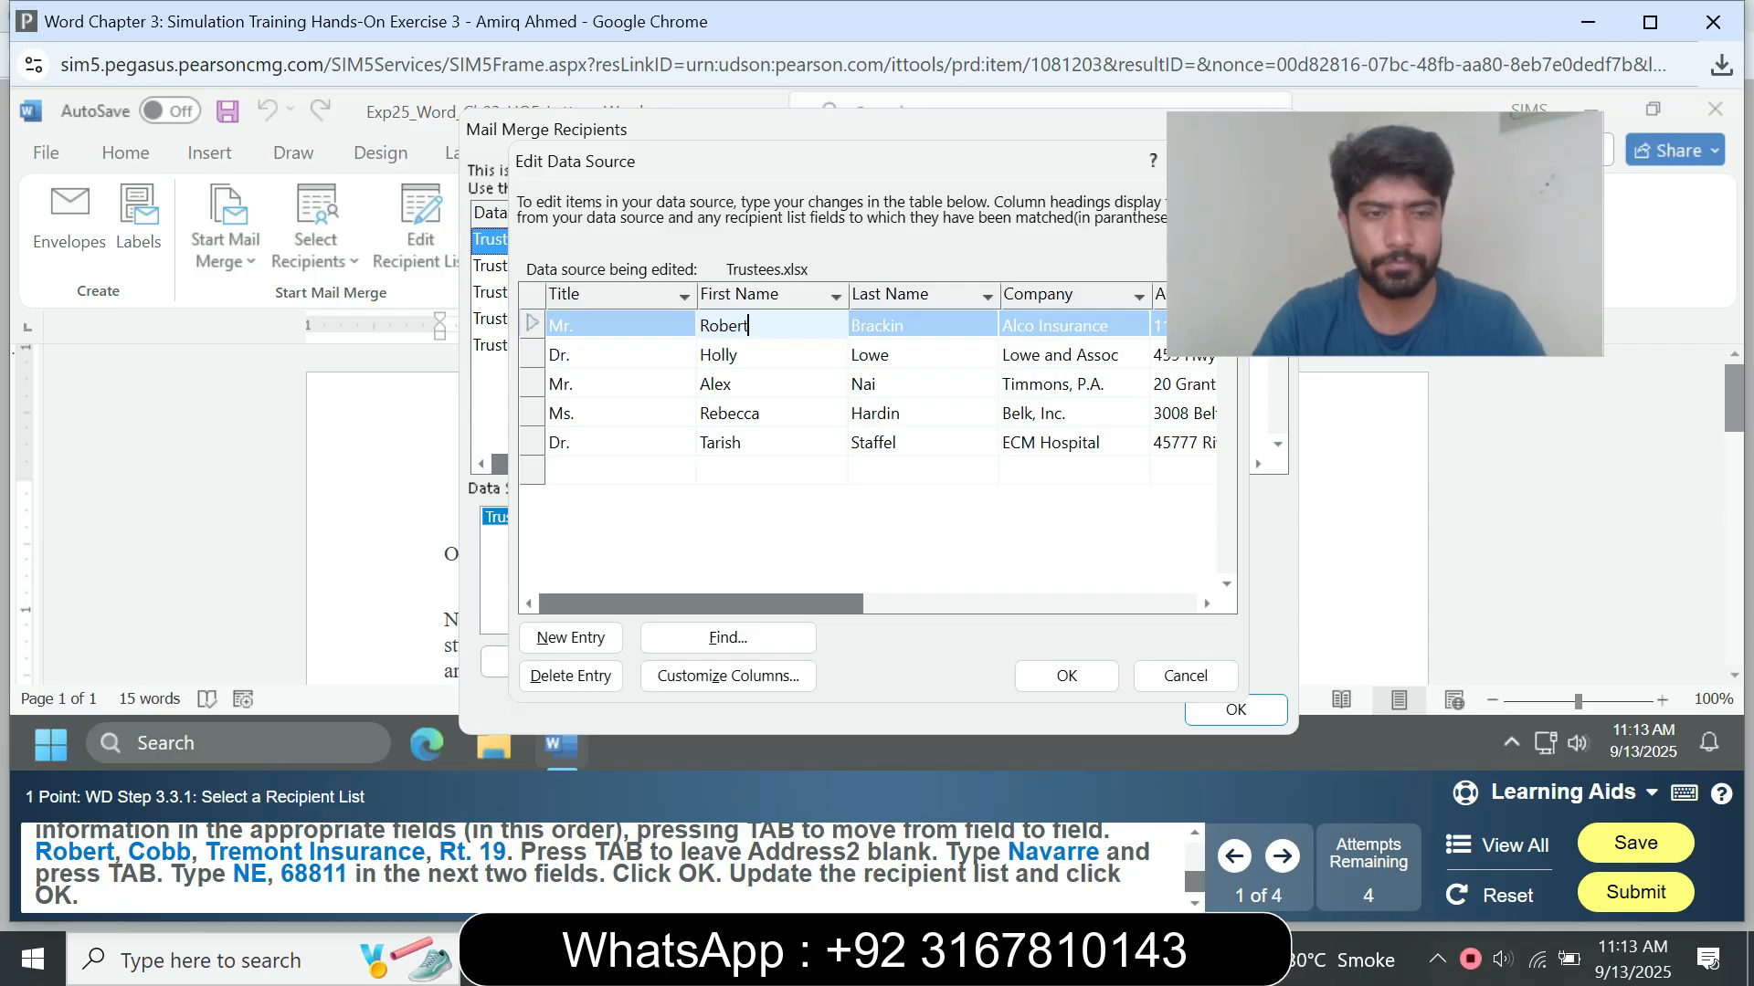
{"action": "key", "text": "Tab"}
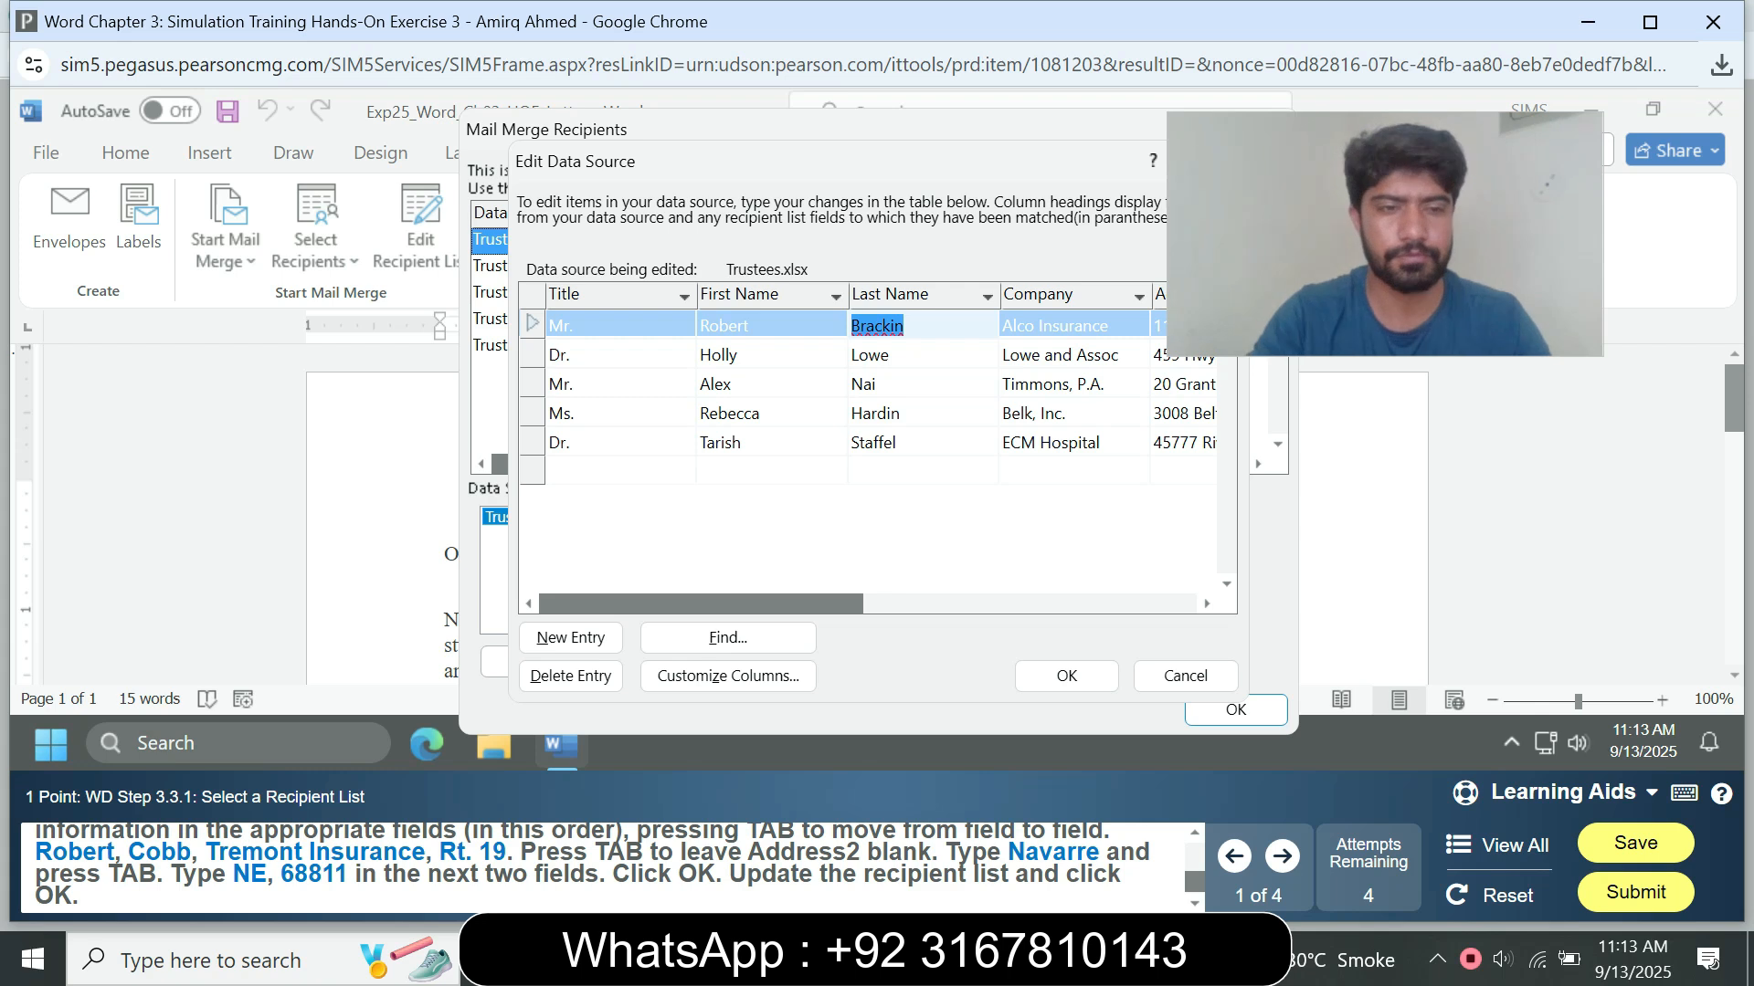
{"action": "type", "text": "Cobb"}
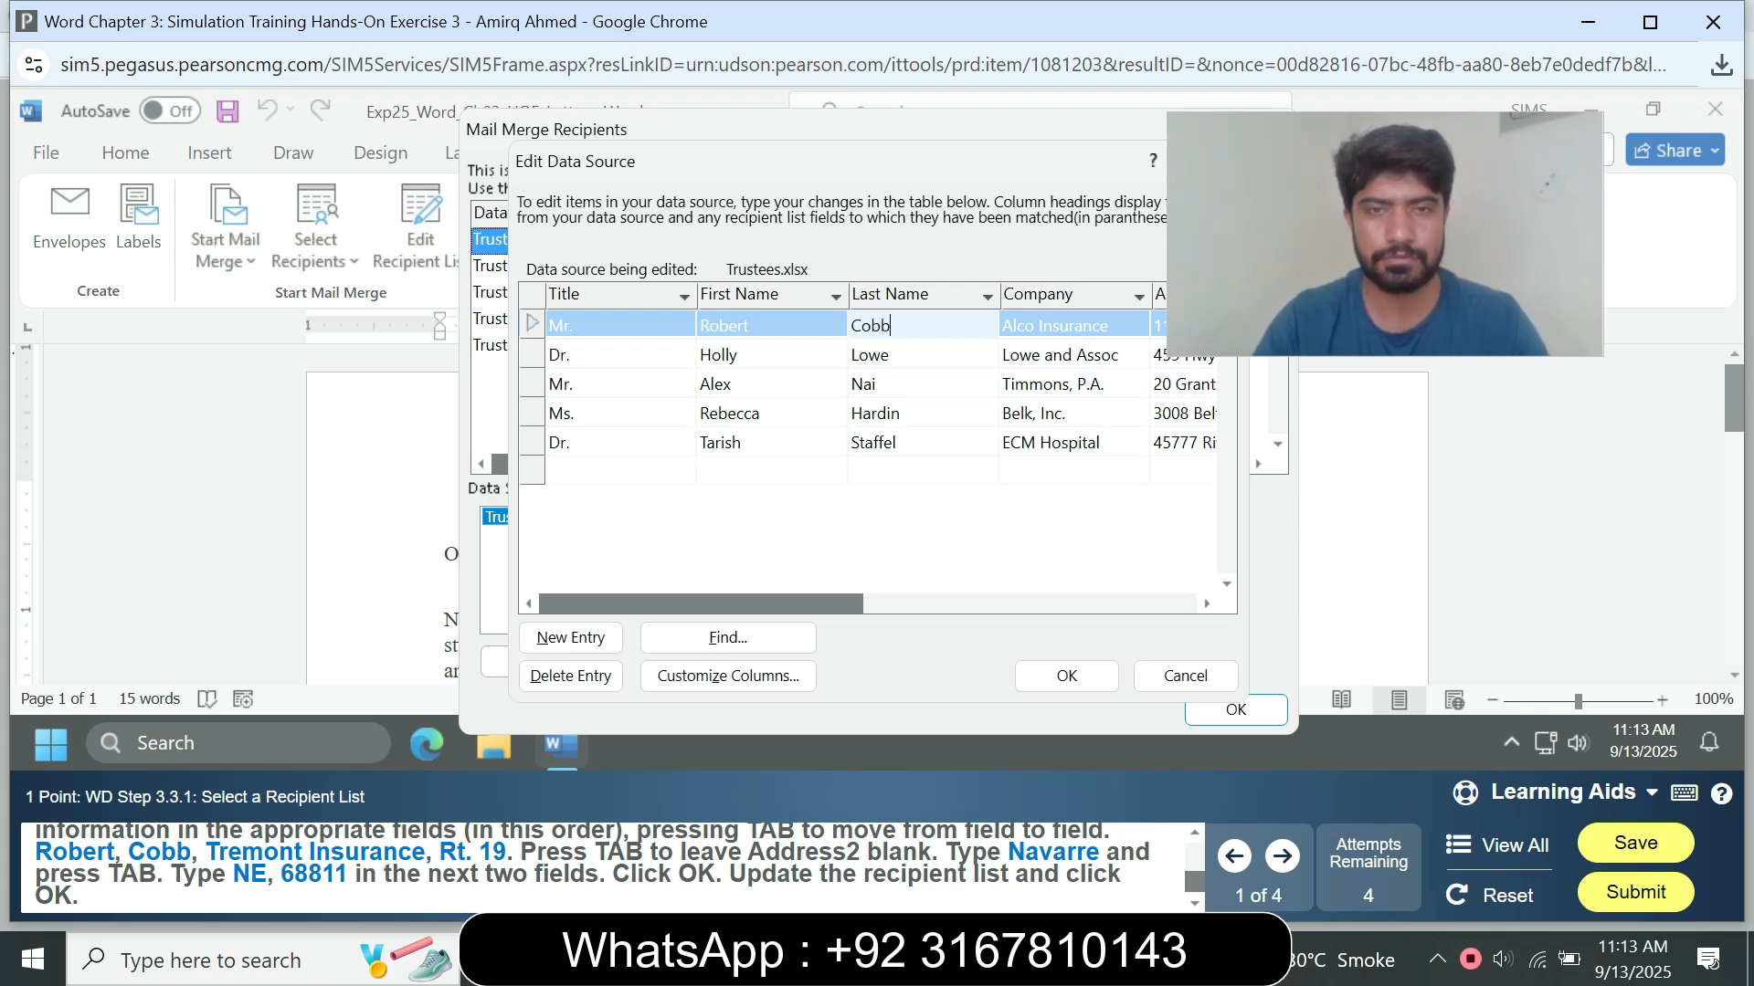
{"action": "key", "text": "Tab"}
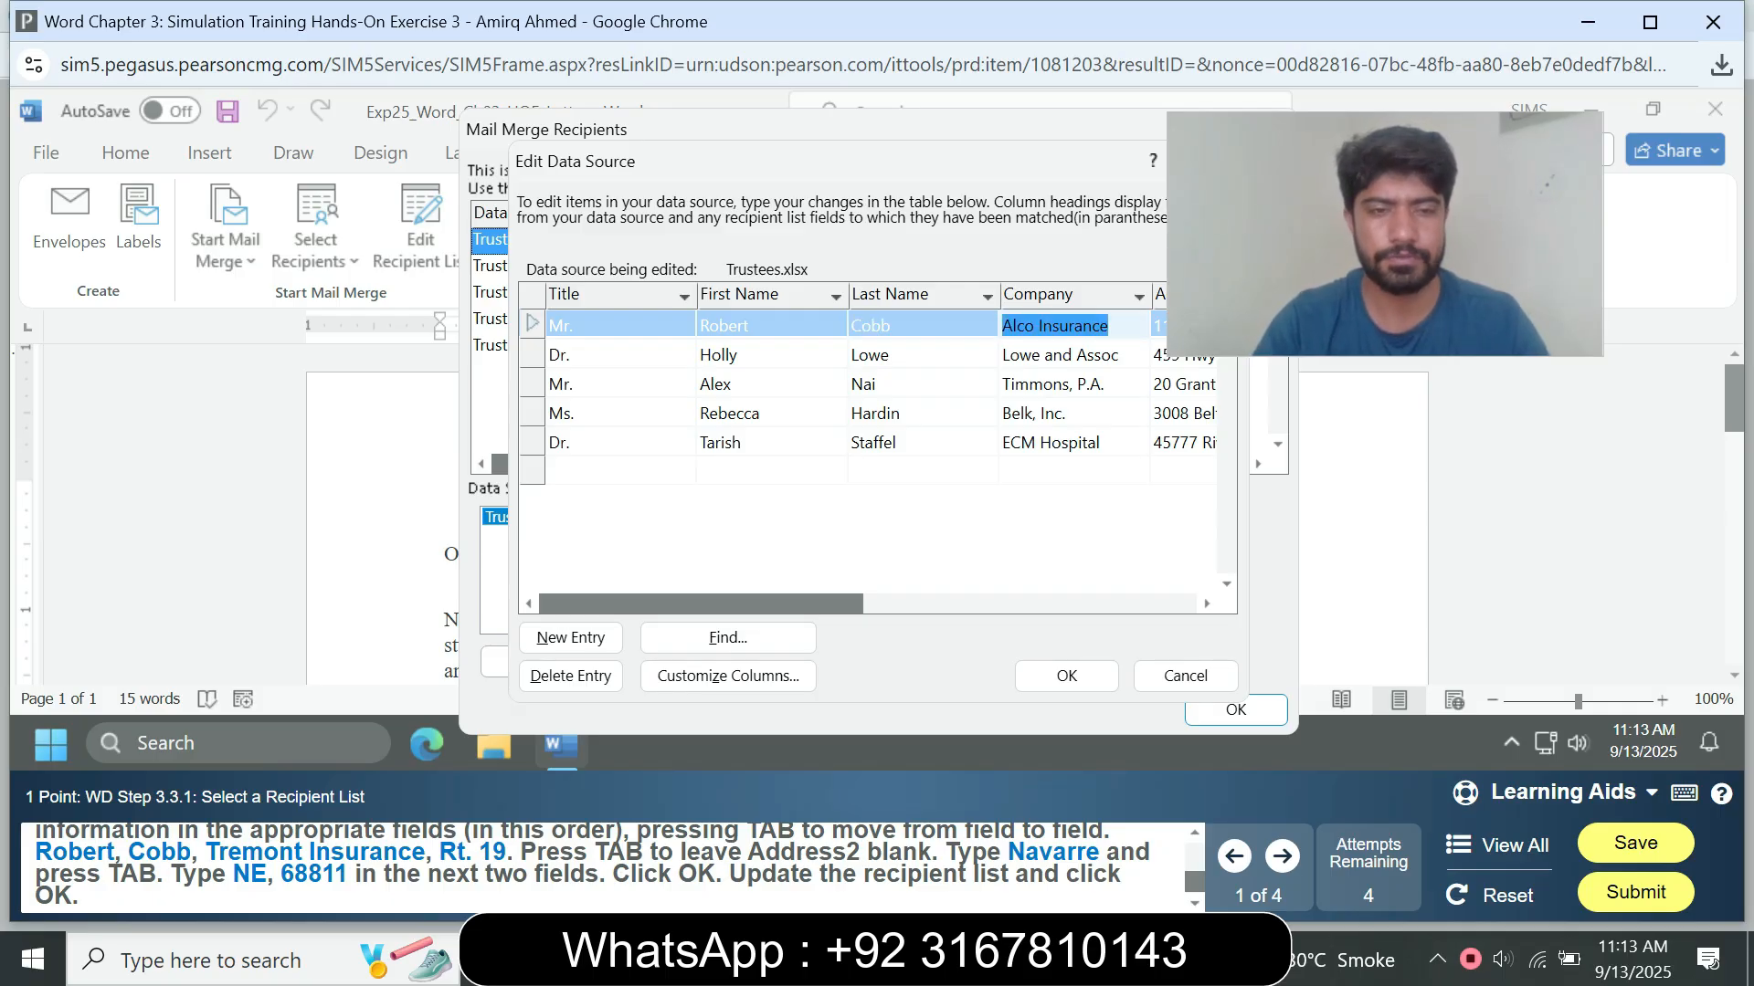
Step: Replace the company in the first record of the Trustees.xlsx data source with "Tremont Insurance"
{"action": "type", "text": "Tr"}
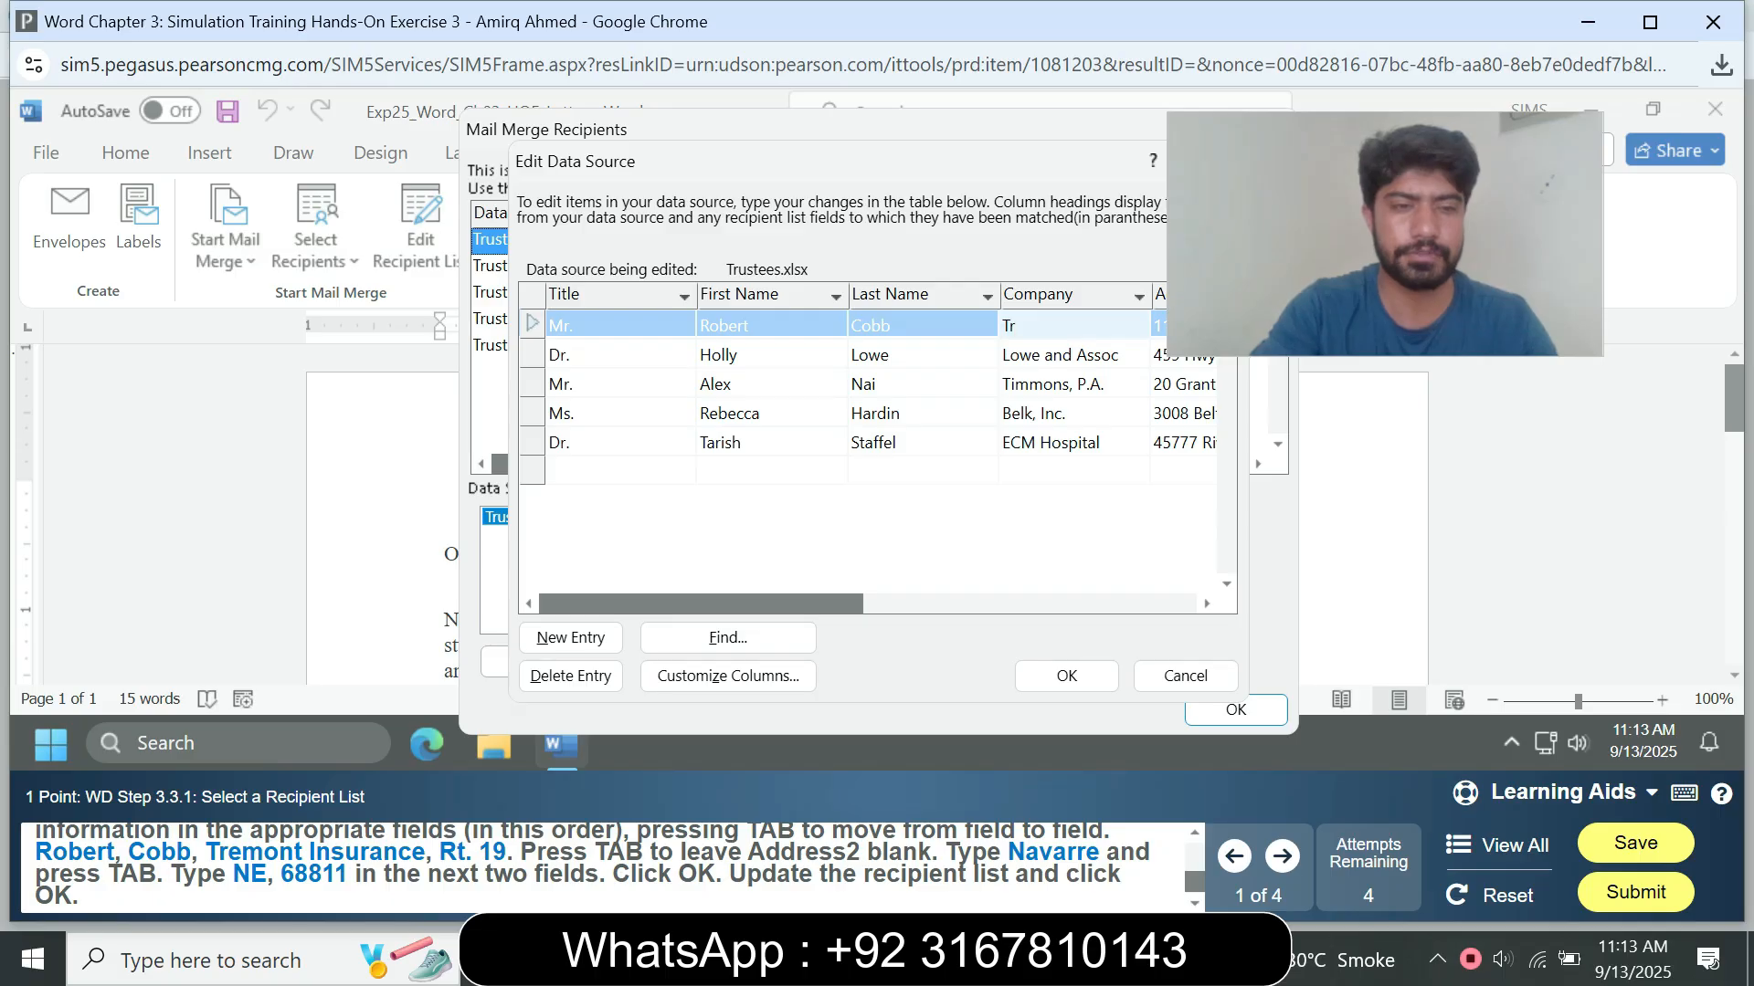
{"action": "type", "text": "e"}
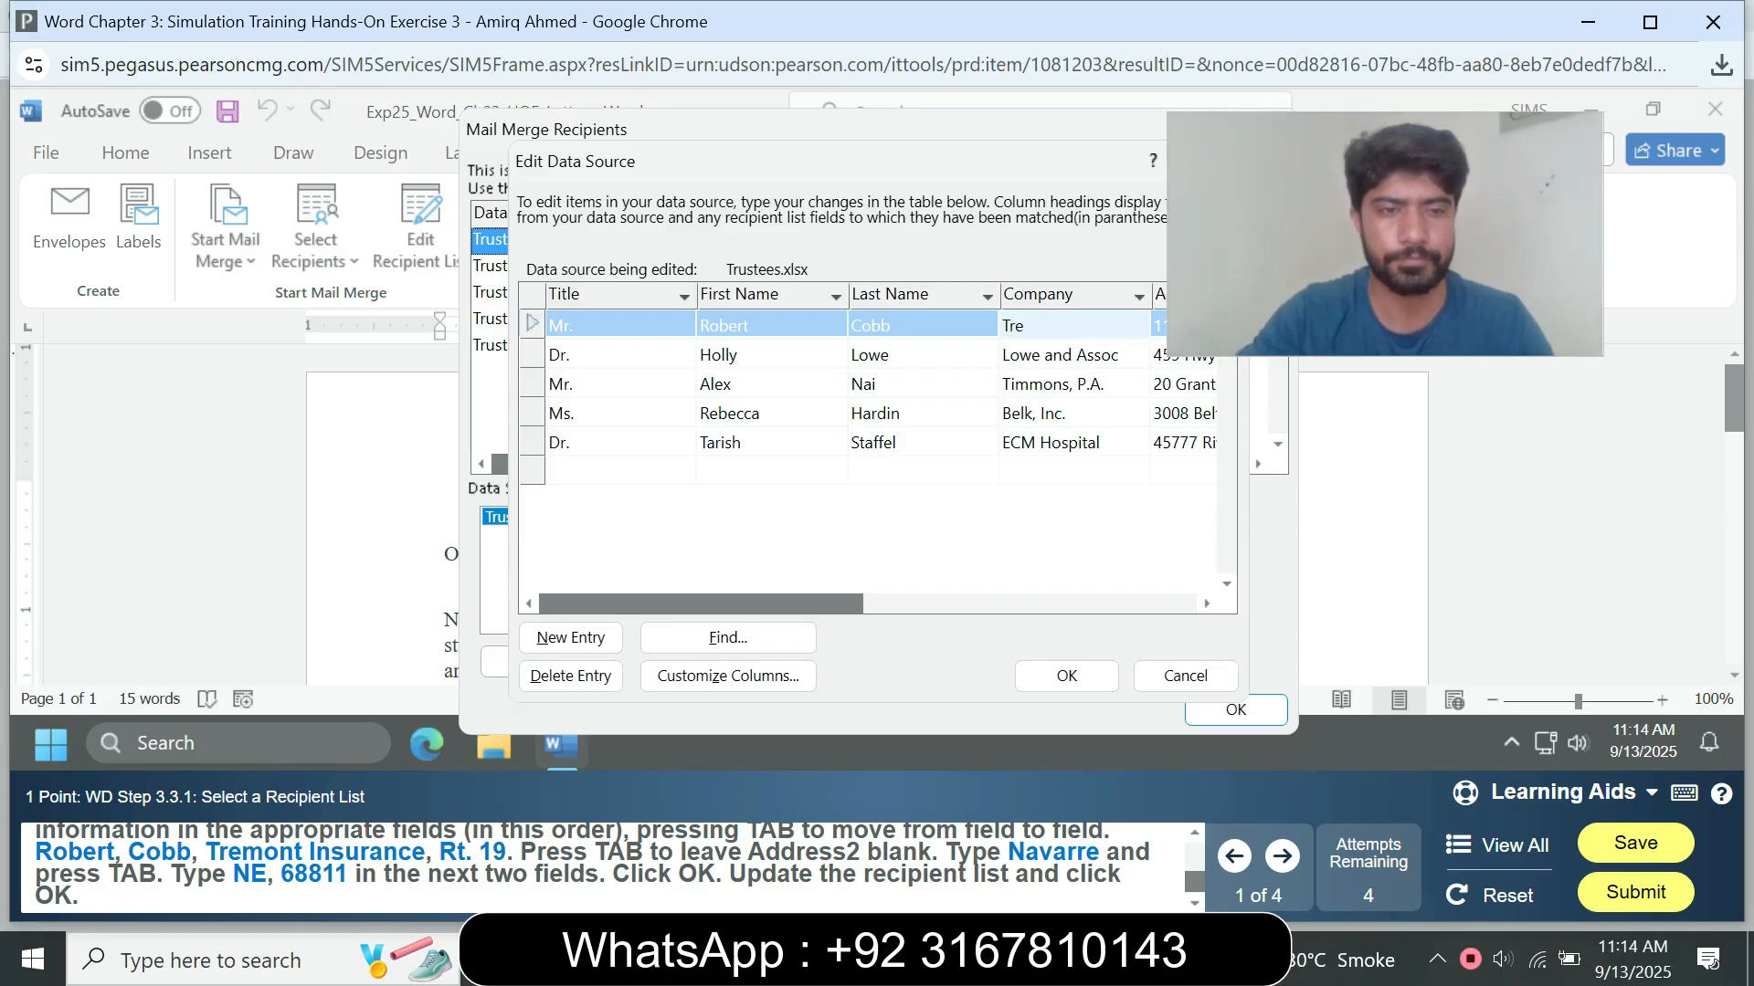
{"action": "type", "text": "mont"}
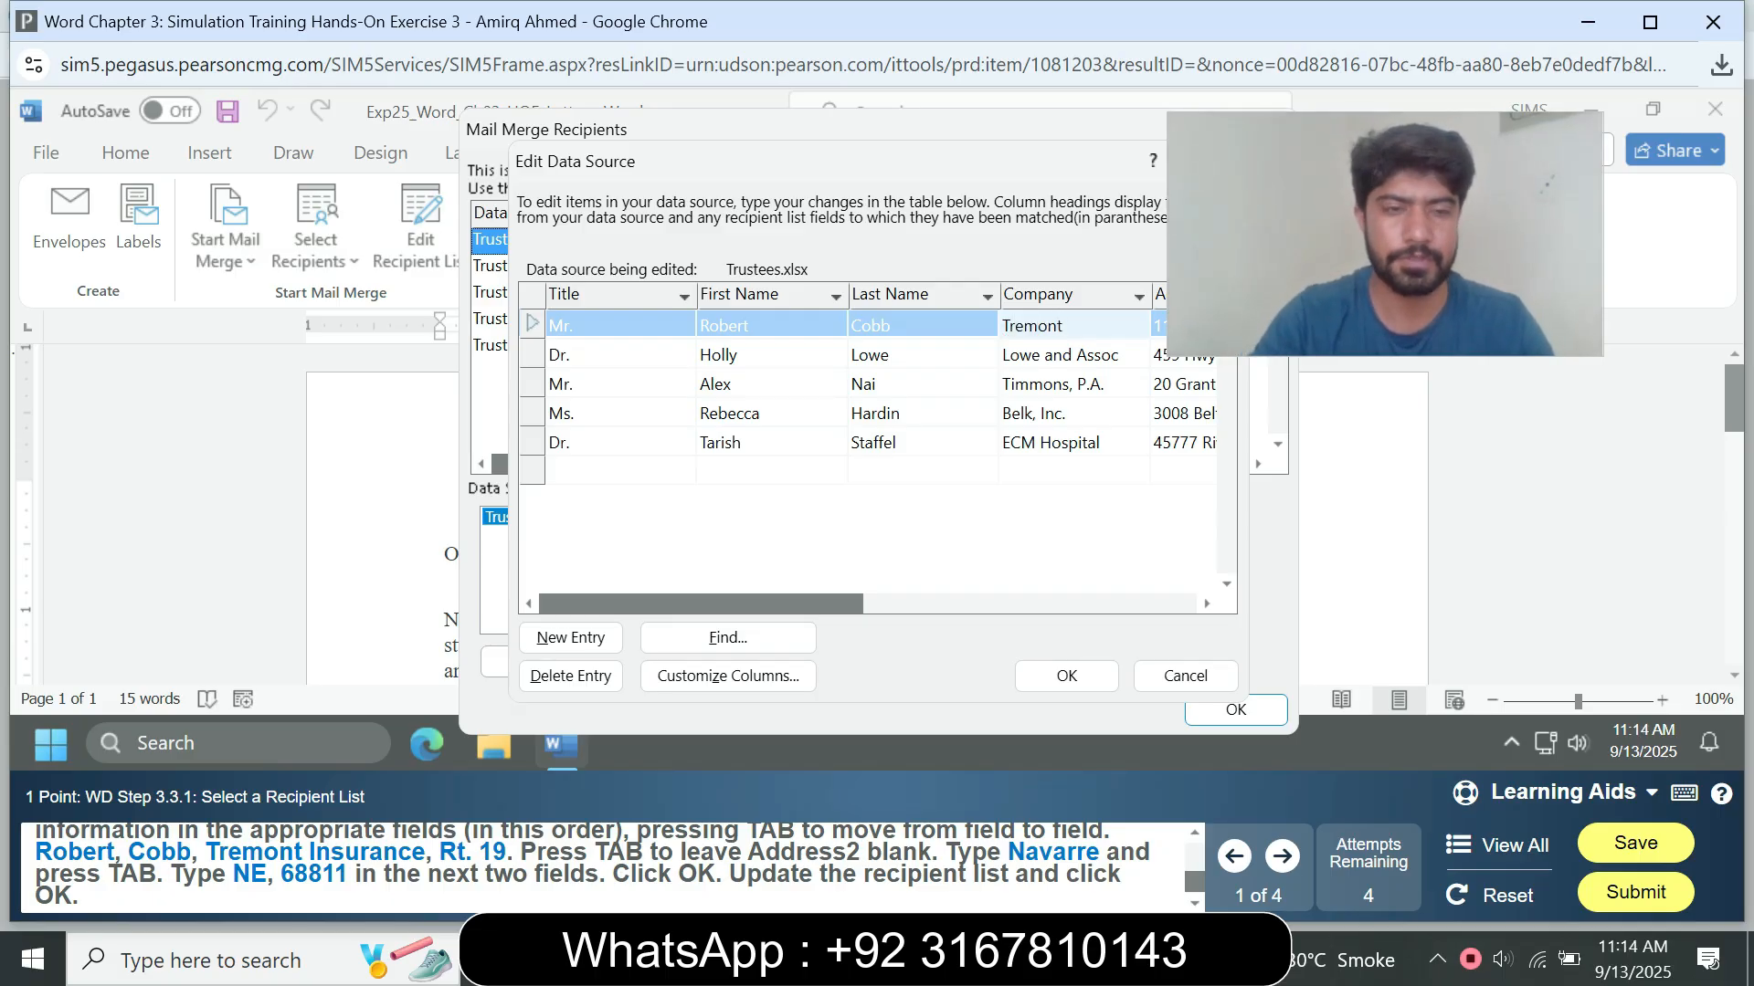
{"action": "type", "text": " In"}
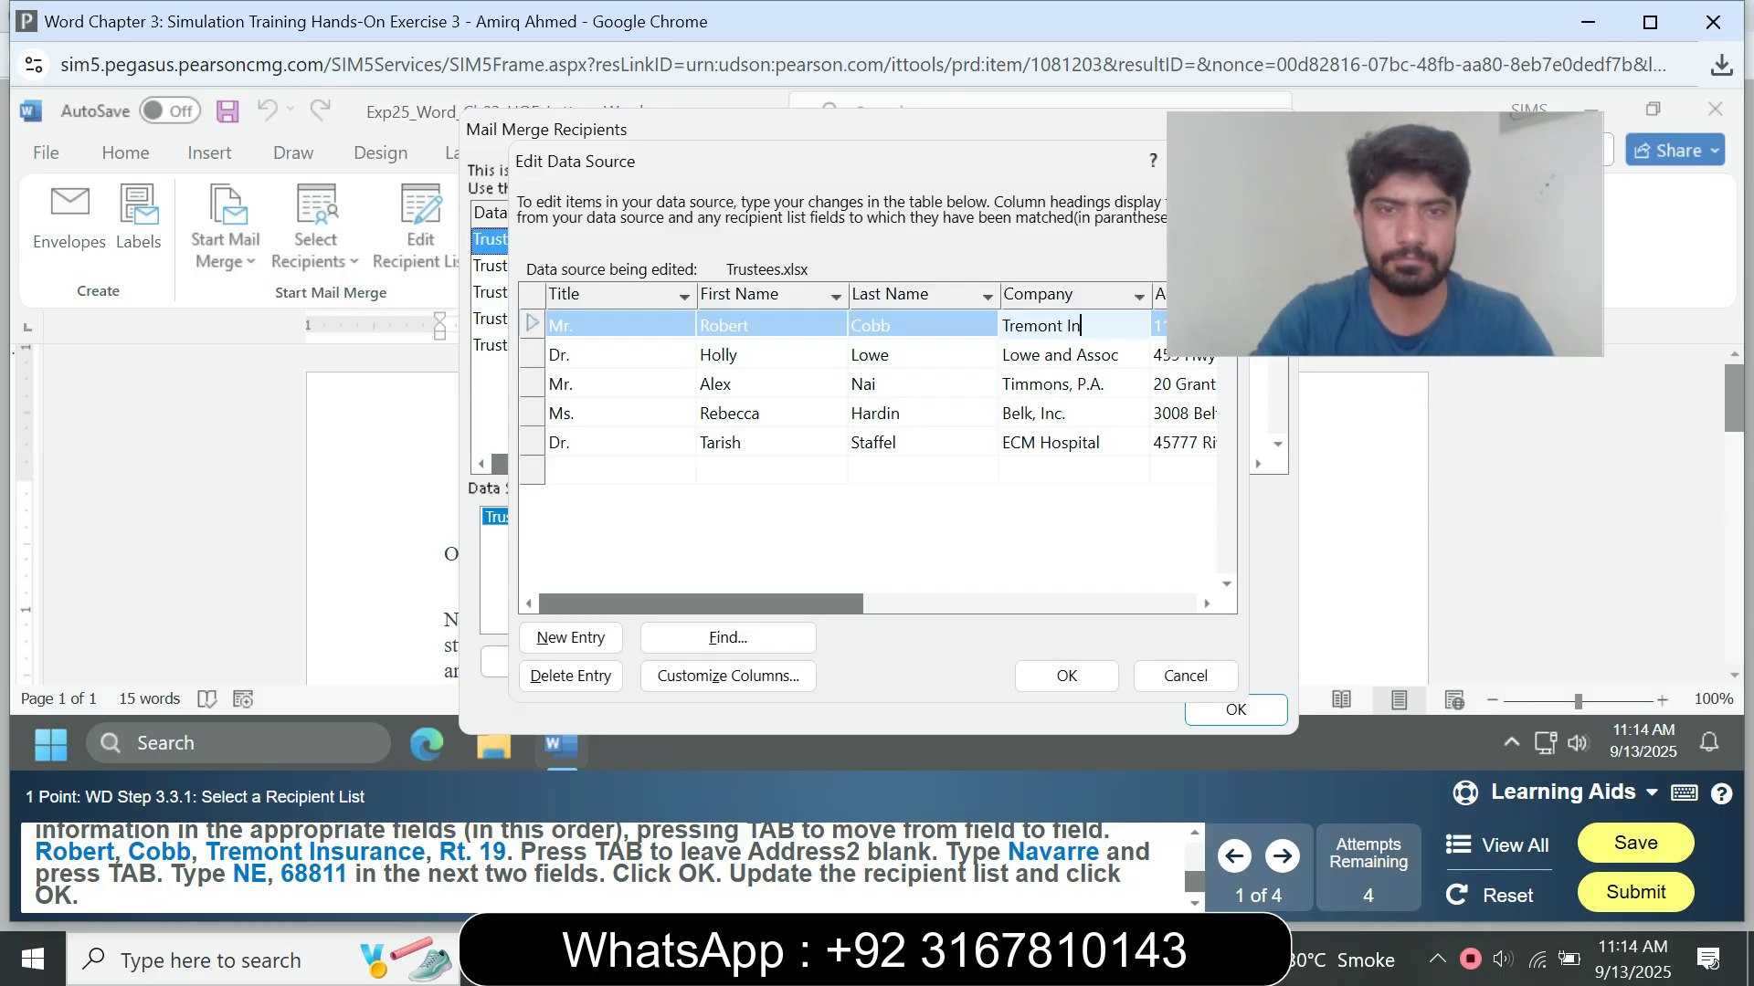
{"action": "type", "text": "s"}
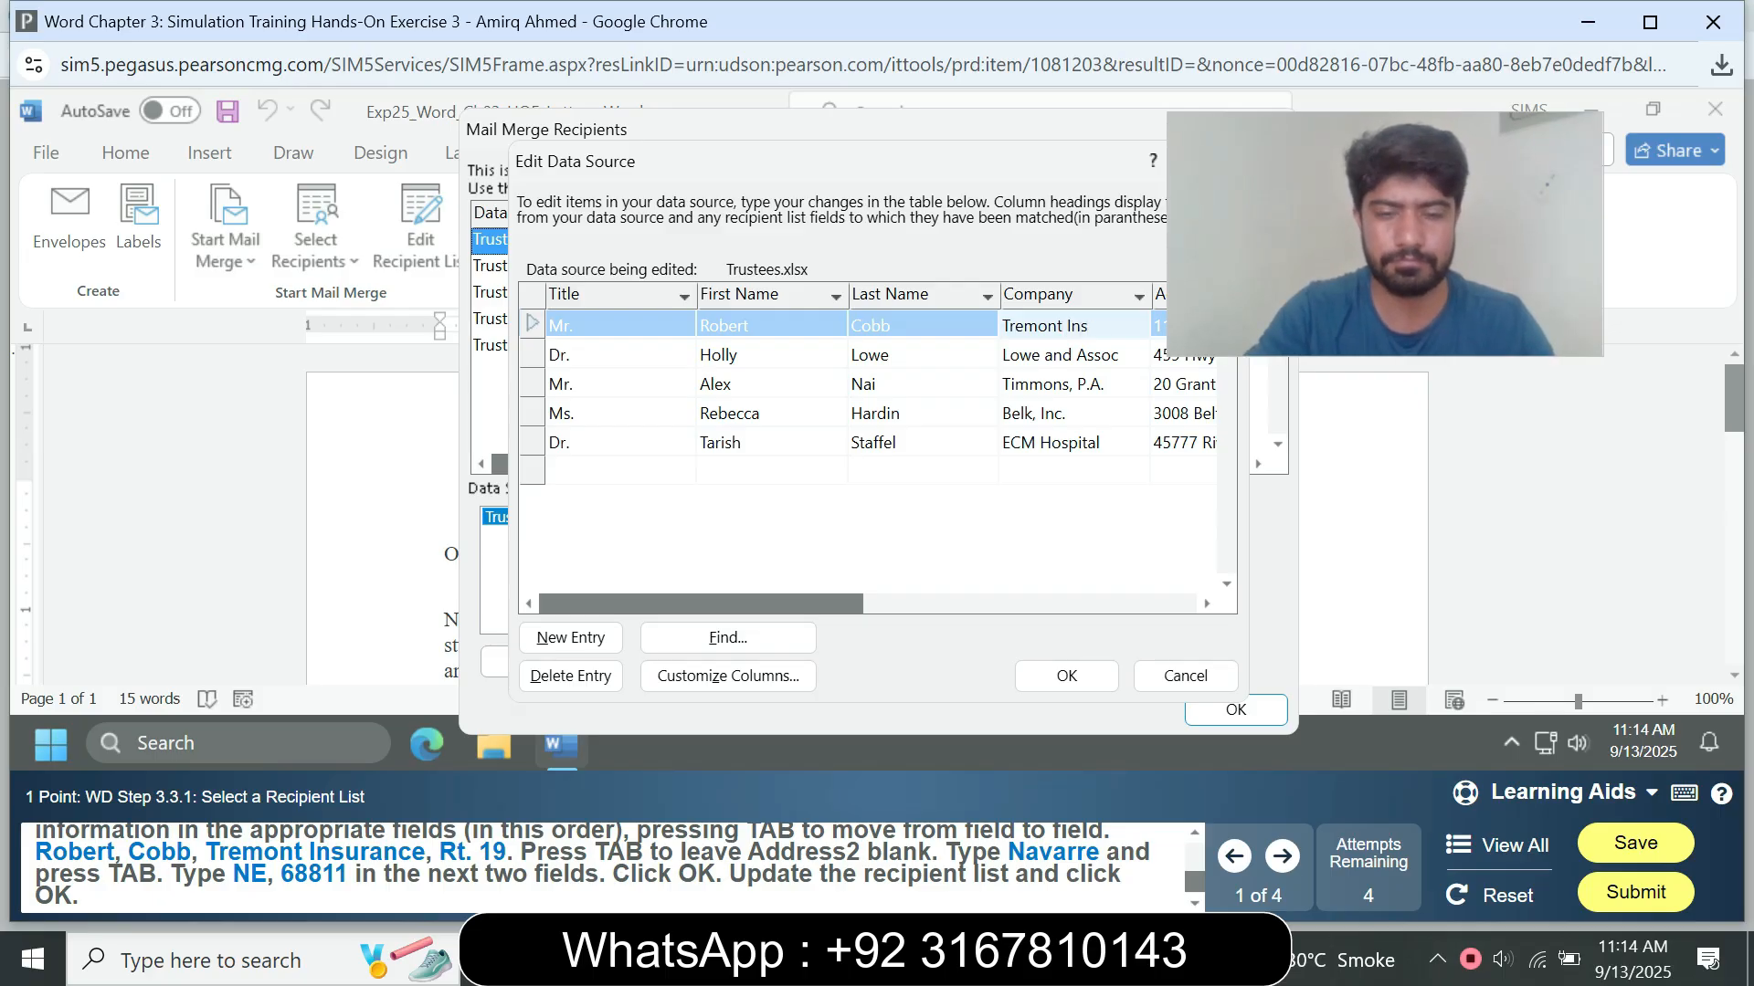
{"action": "type", "text": "urance"}
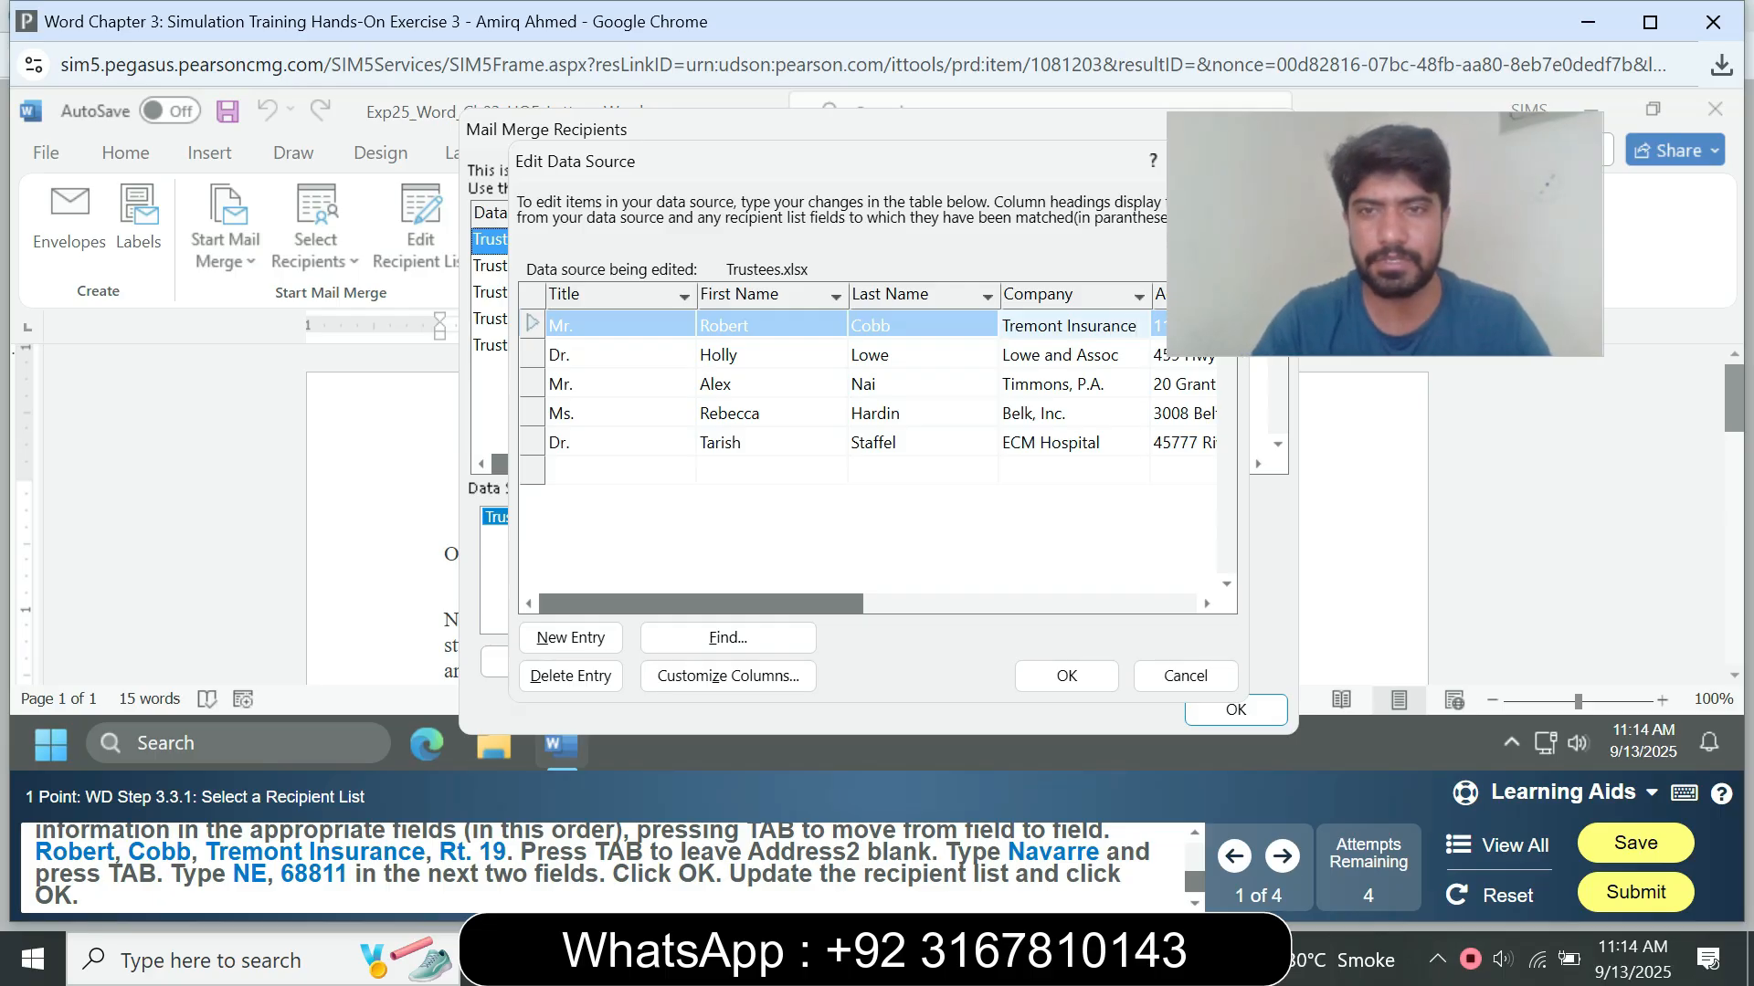
{"action": "key", "text": "Tab"}
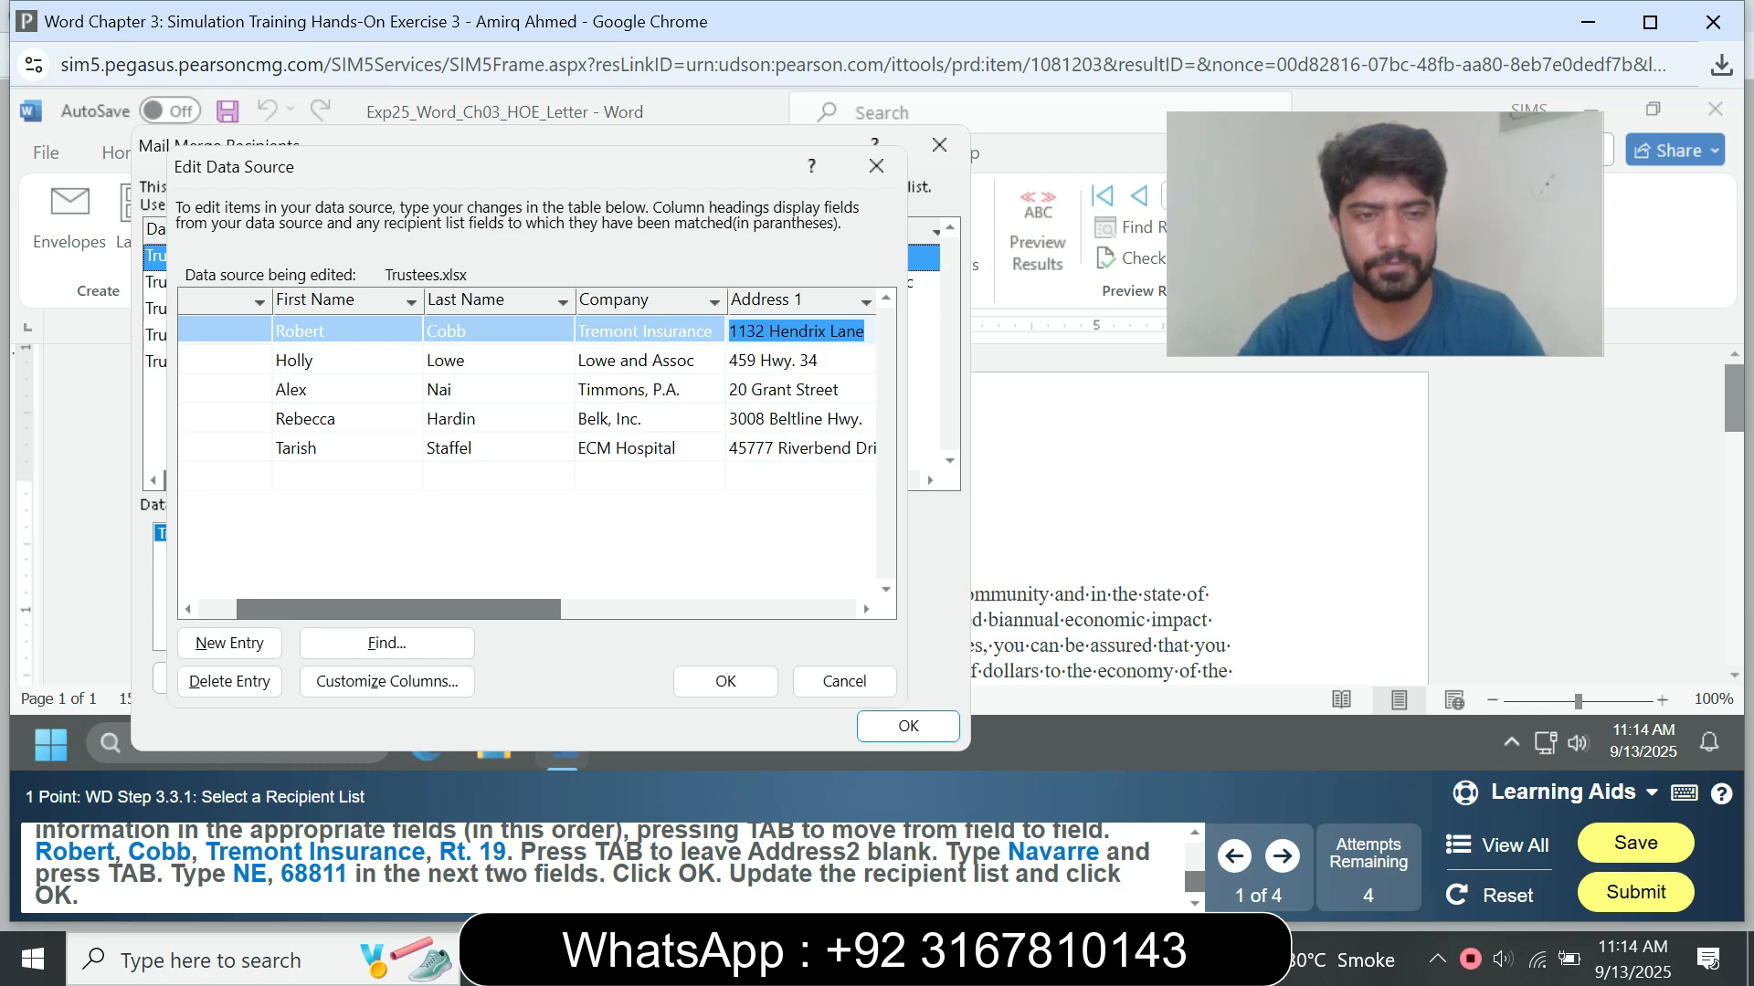
Step: Replace the Address 1 value in the first record with the new trustee's street address from the instructions
{"action": "type", "text": "Rt.19"}
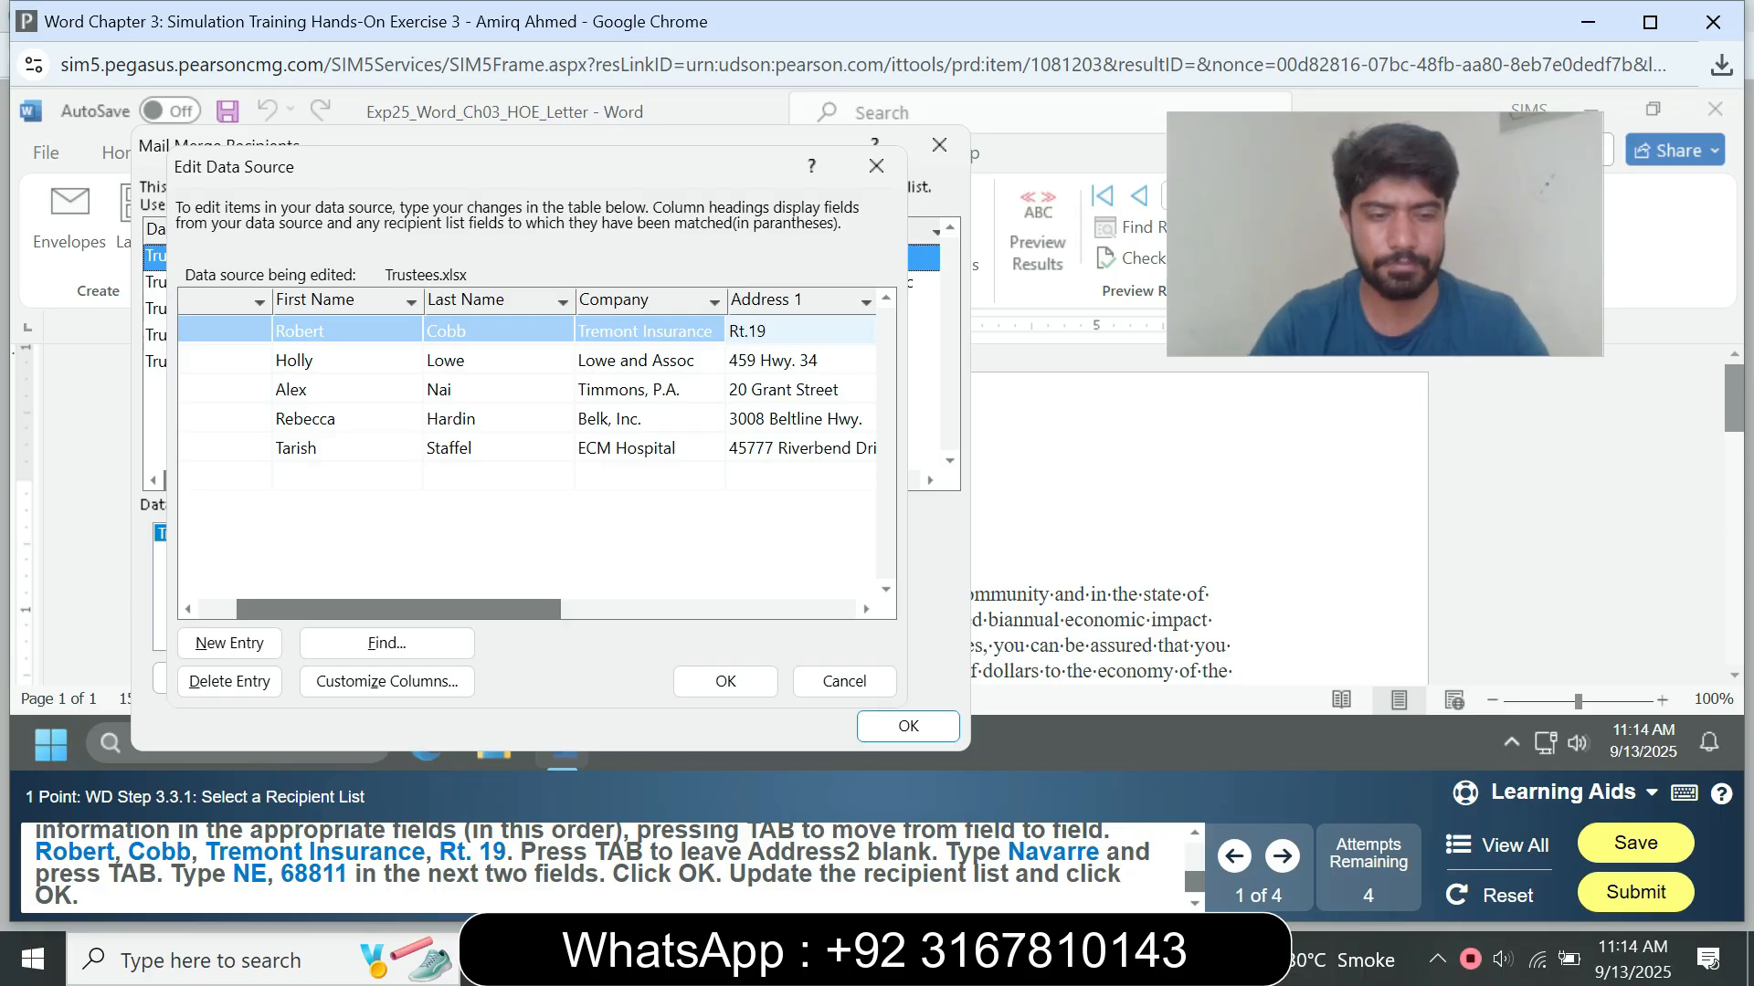
{"action": "key", "text": "Tab"}
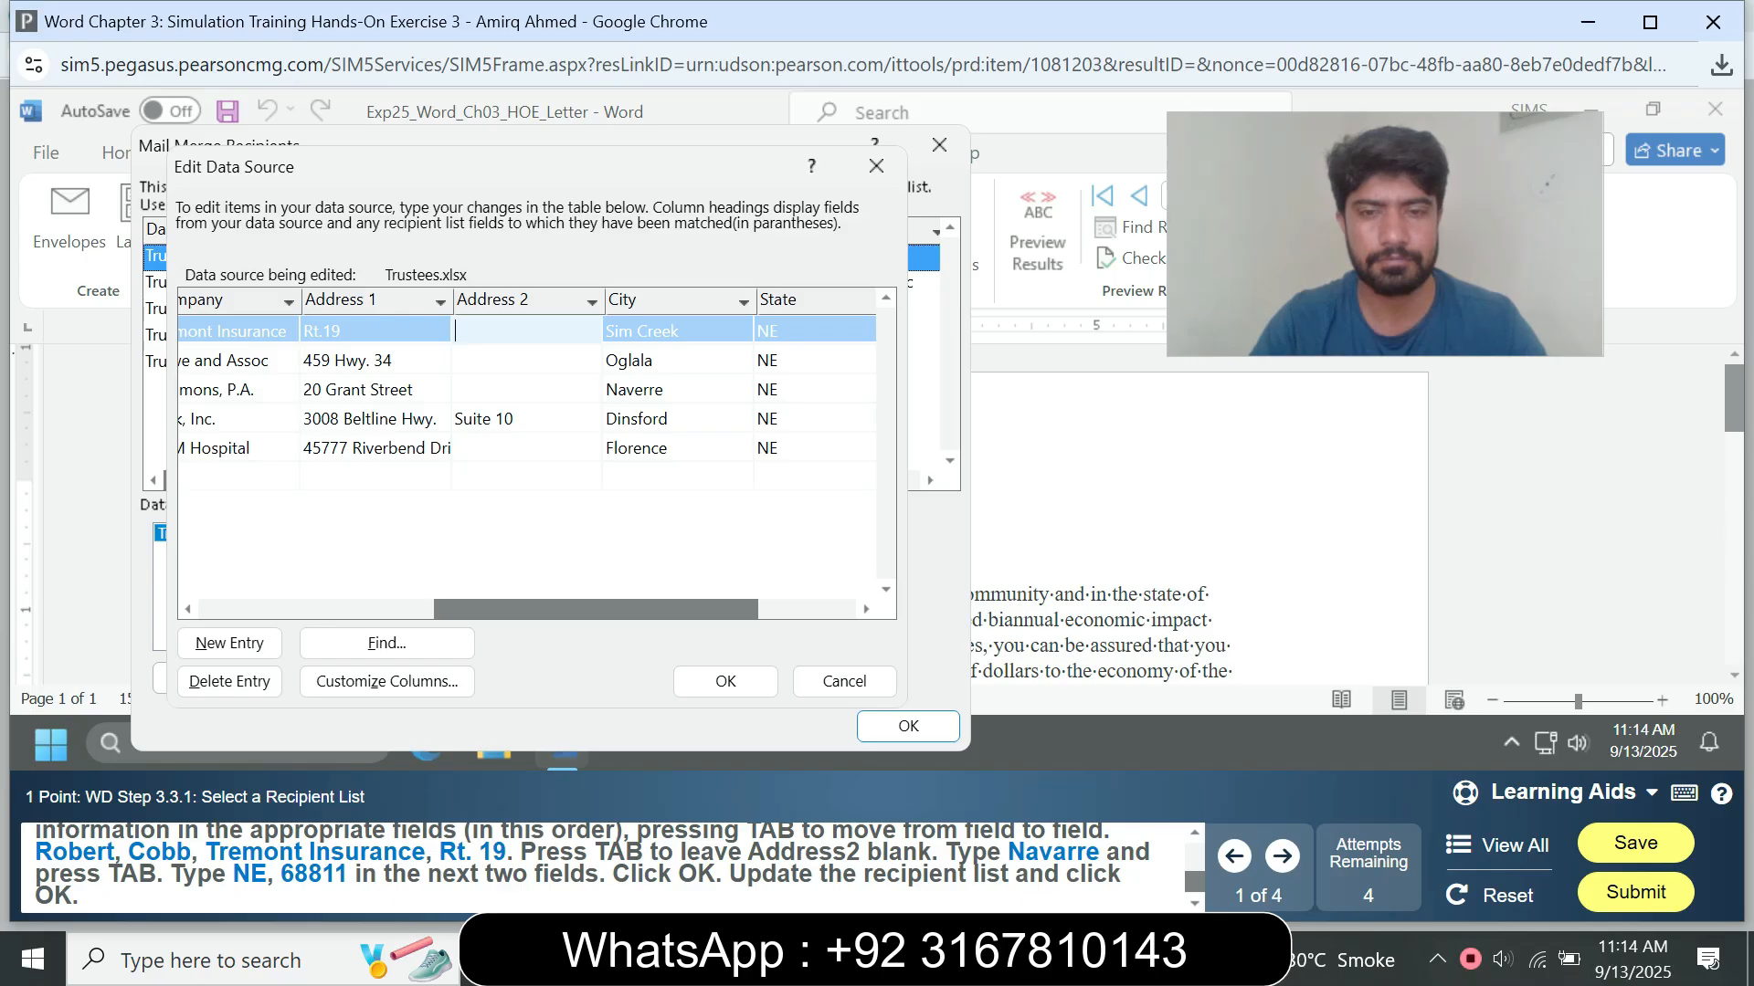
{"action": "left_click_drag", "start_coordinate": [595, 609], "coordinate": [358, 609]}
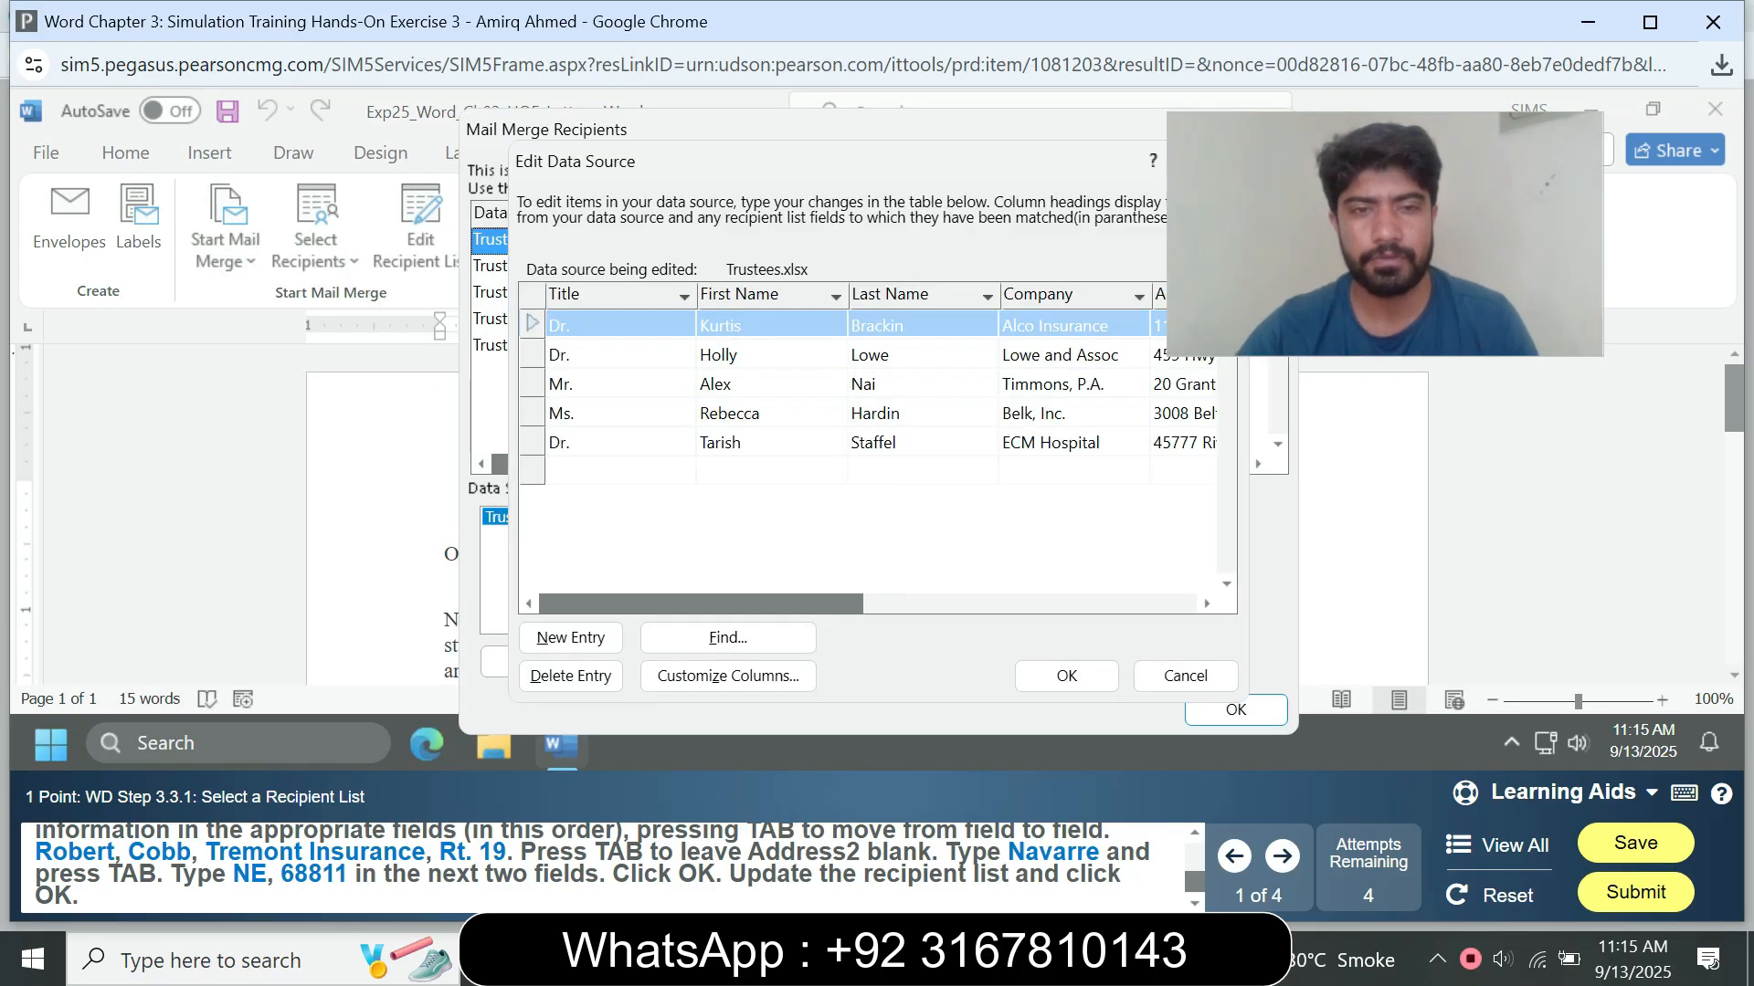
Step: Add a new entry to the Trustees.xlsx data source with the title "Mr."
{"action": "left_click", "coordinate": [570, 638]}
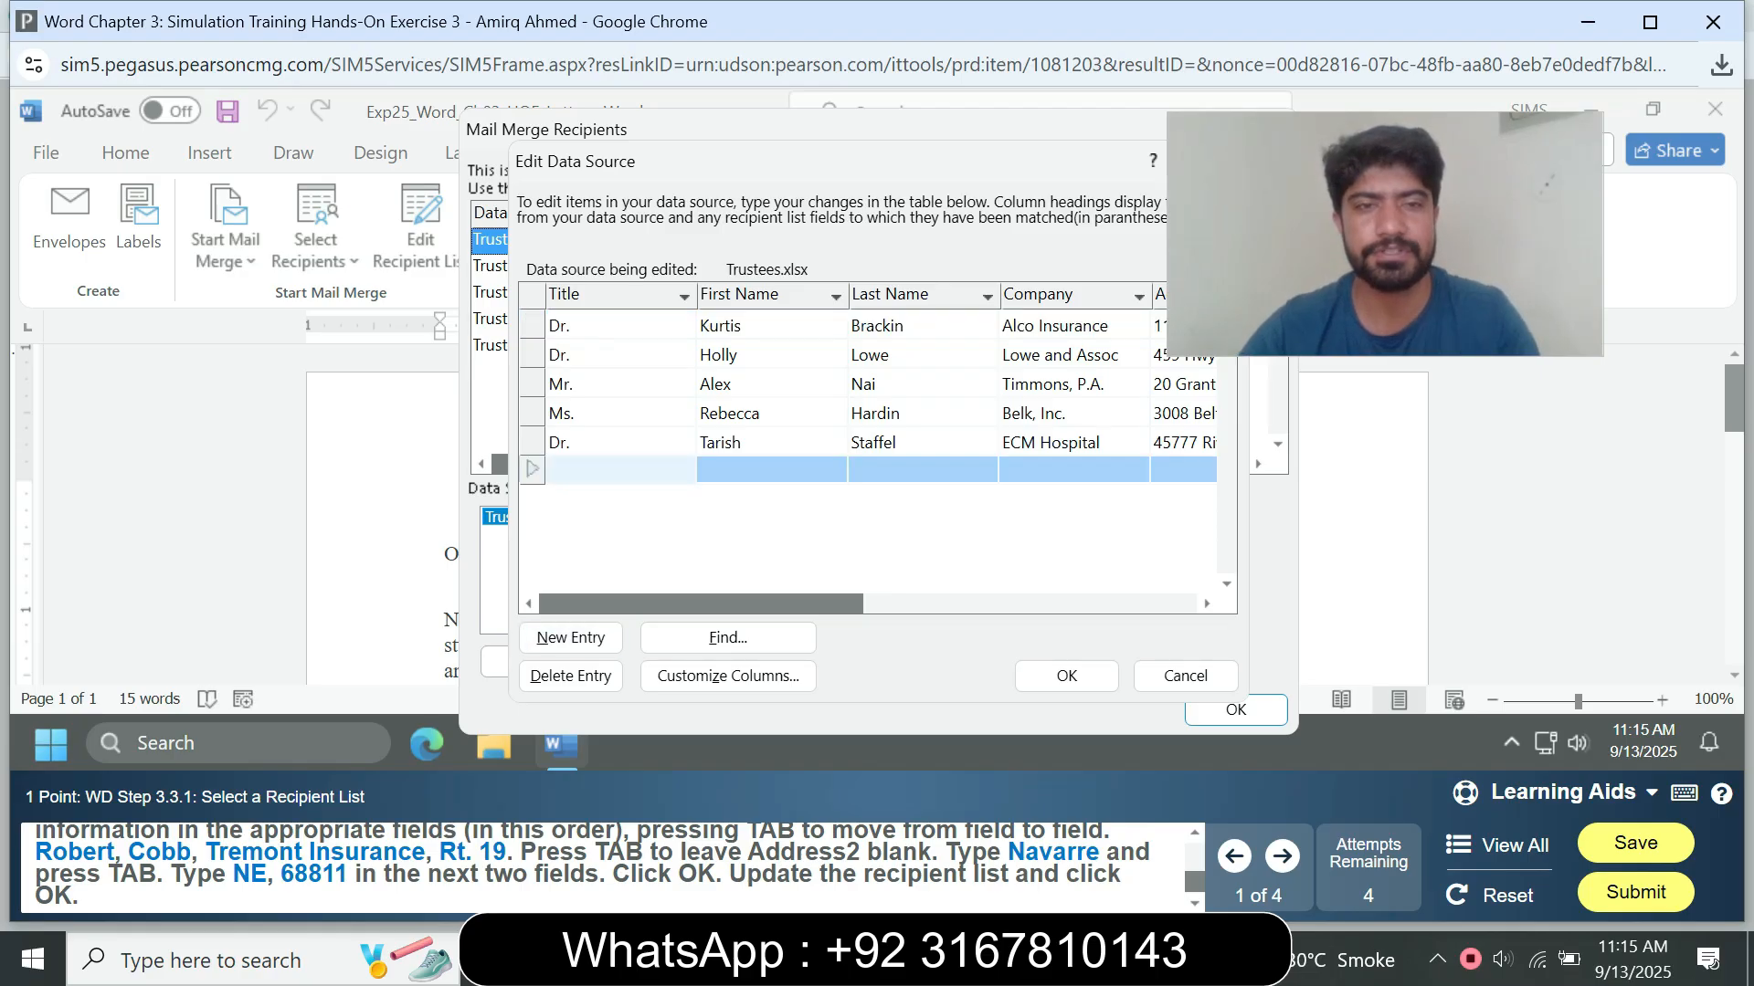
{"action": "type", "text": "Mr."}
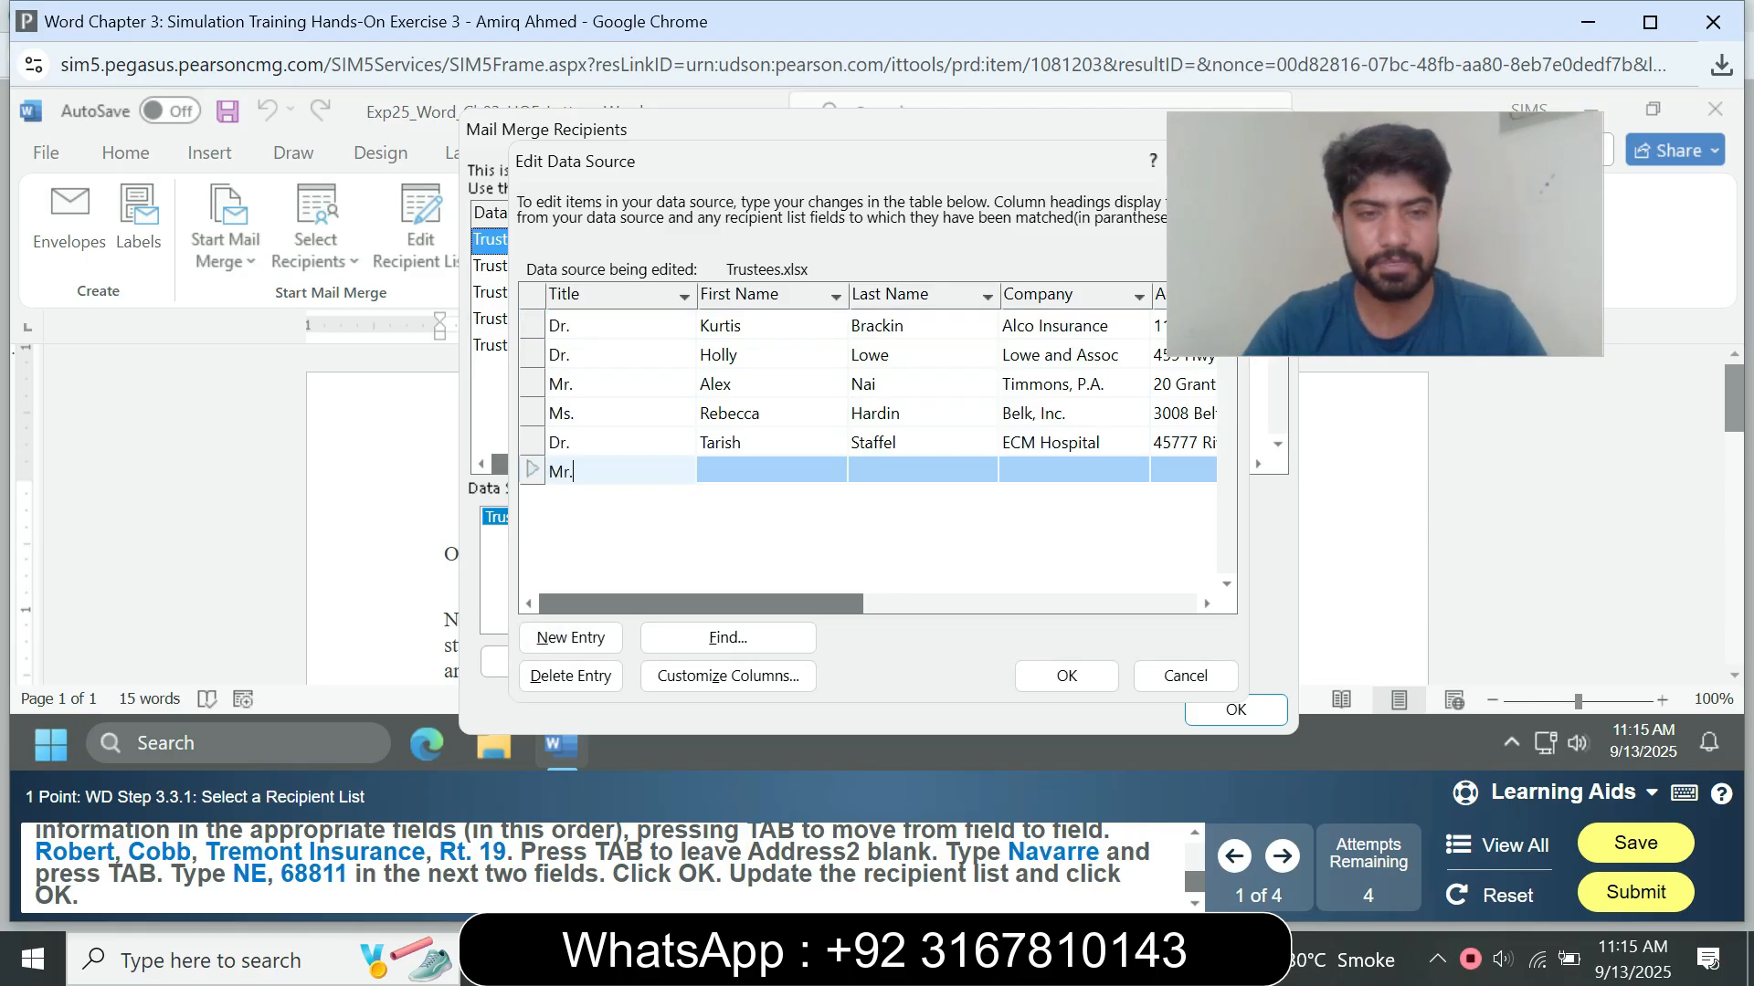
{"action": "key", "text": "Tab"}
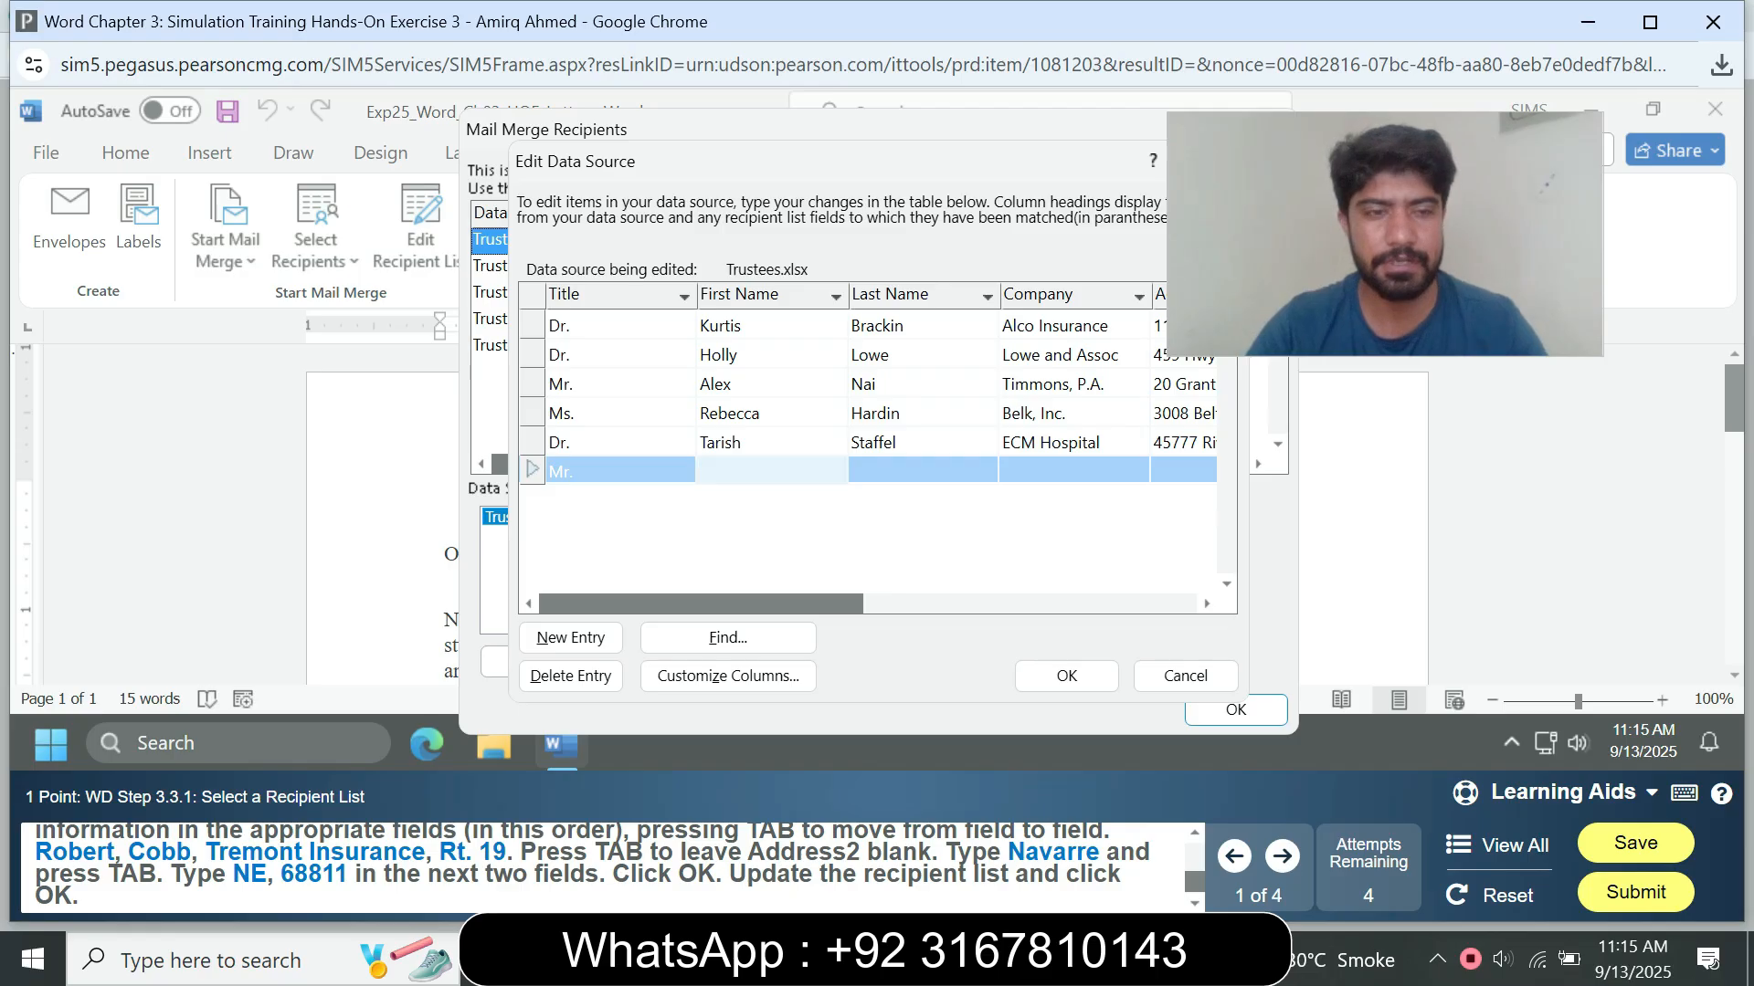
Step: Enter the new trustee's first name and last name from the instructions in the new entry
{"action": "type", "text": "Ro"}
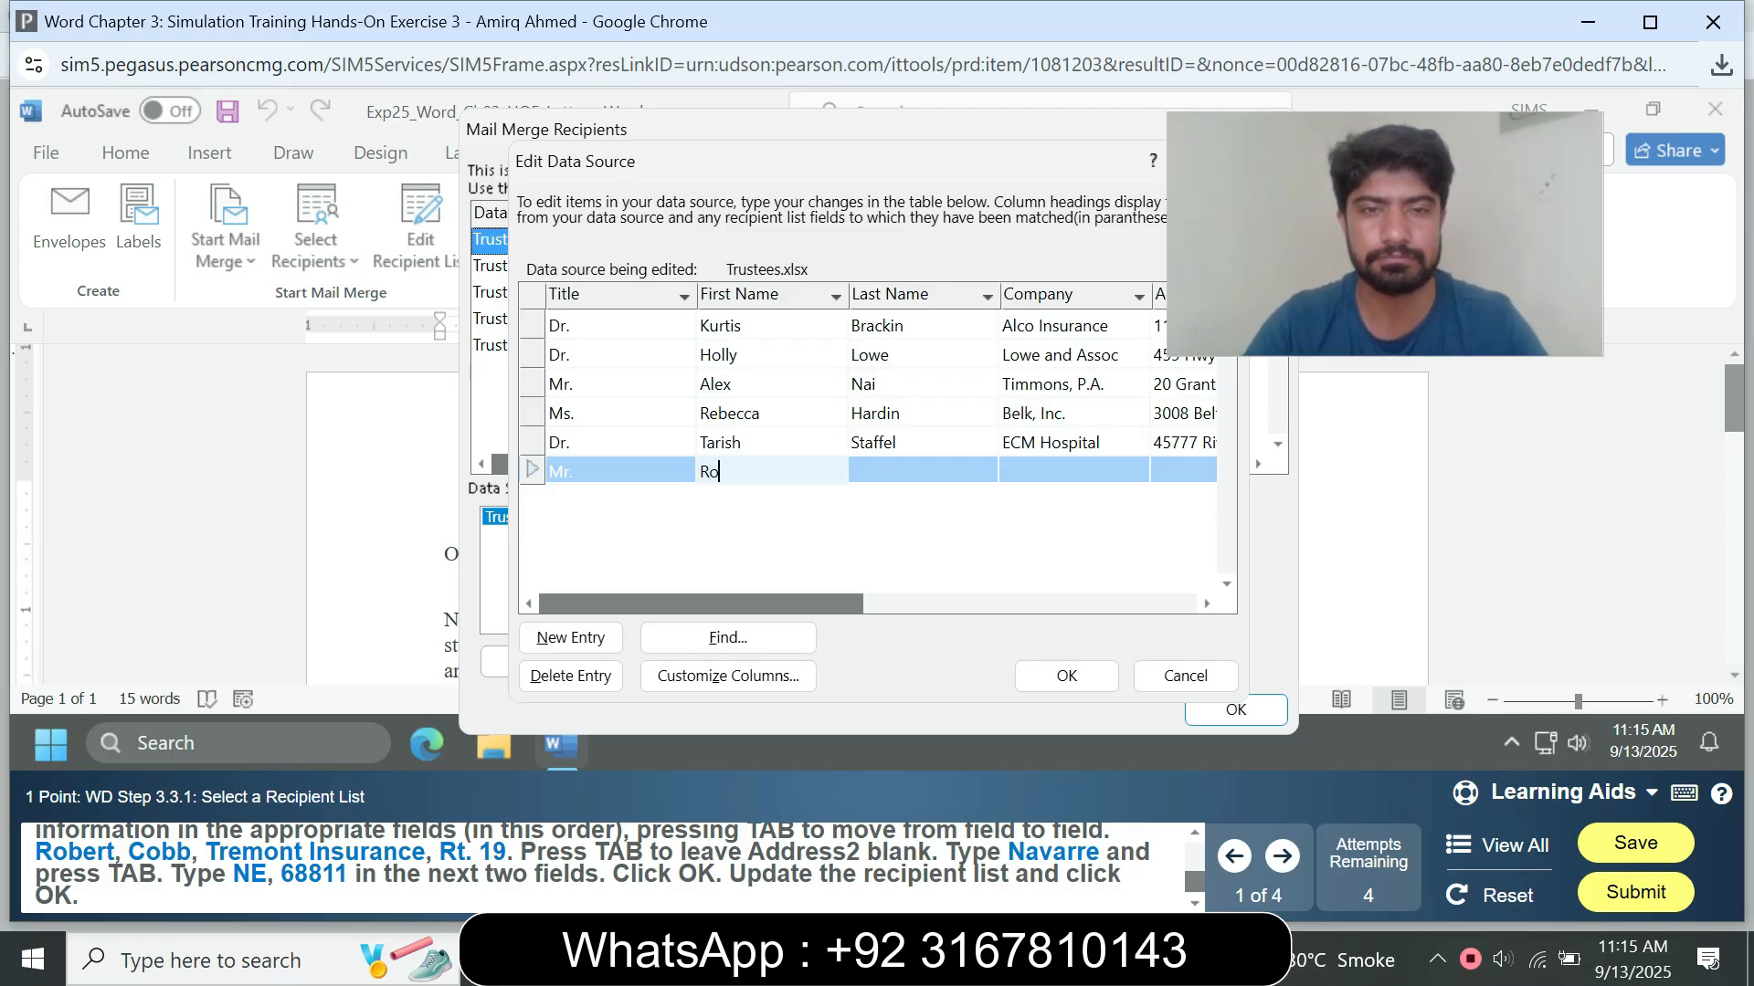
{"action": "type", "text": "bert"}
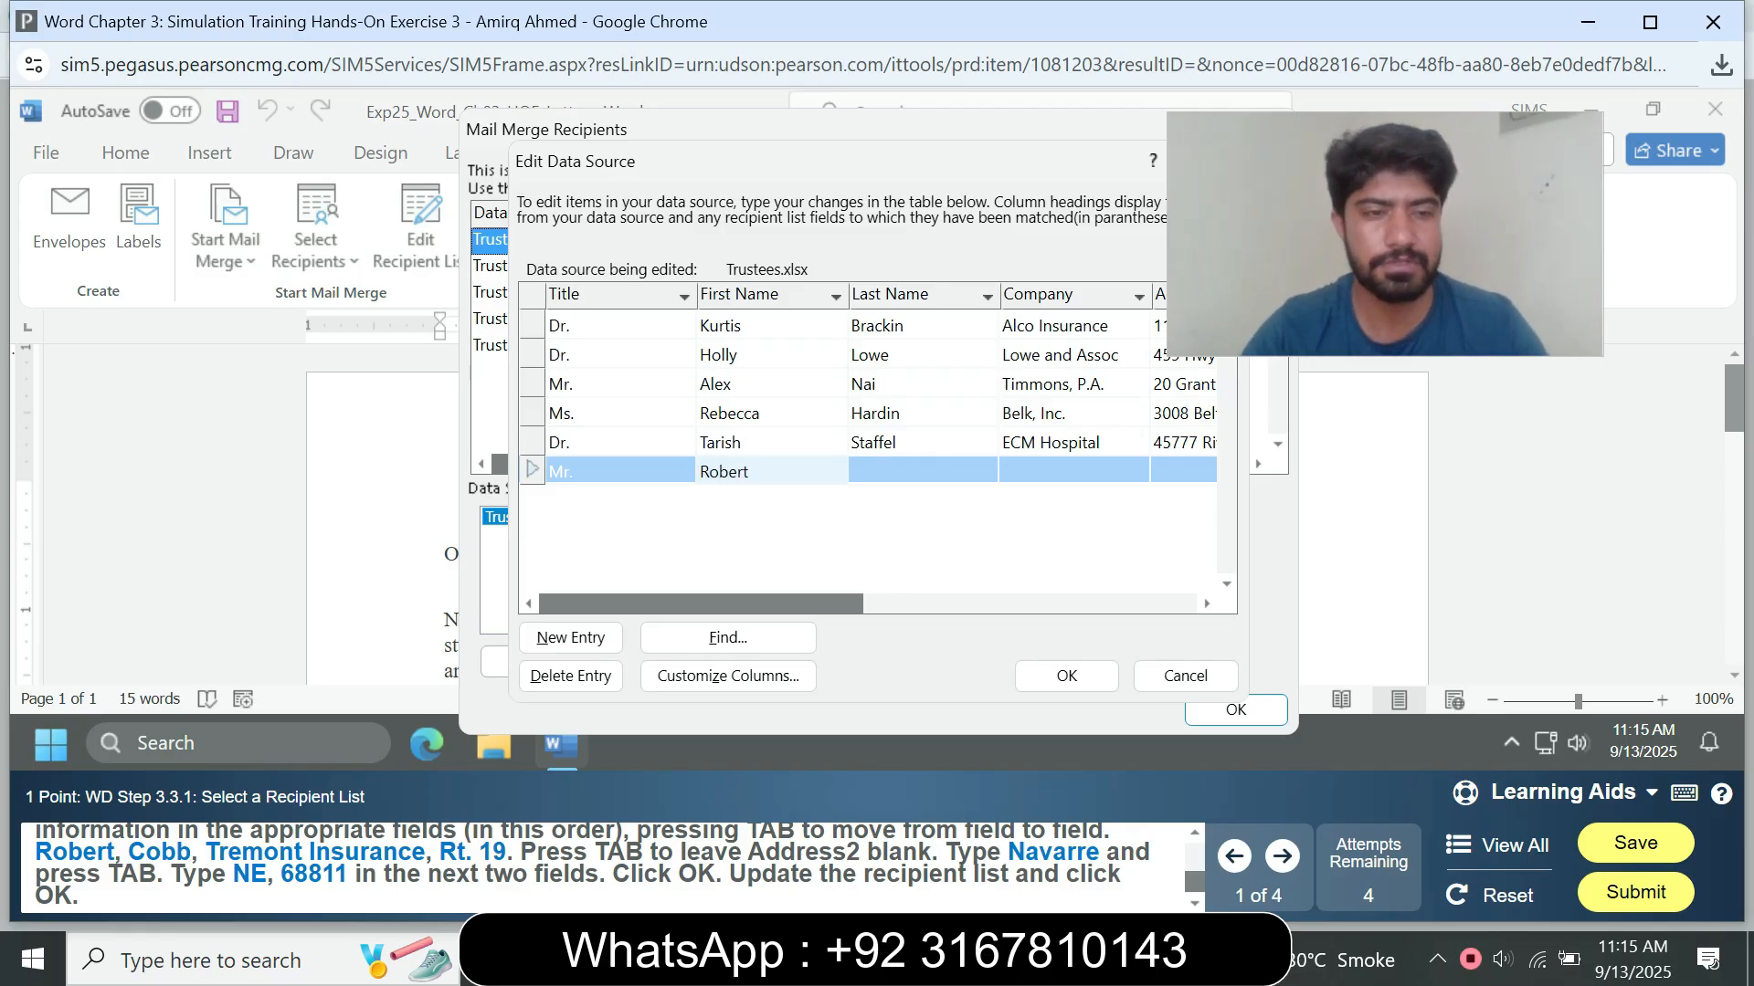
{"action": "key", "text": "Tab"}
{"action": "type", "text": "Cobb"}
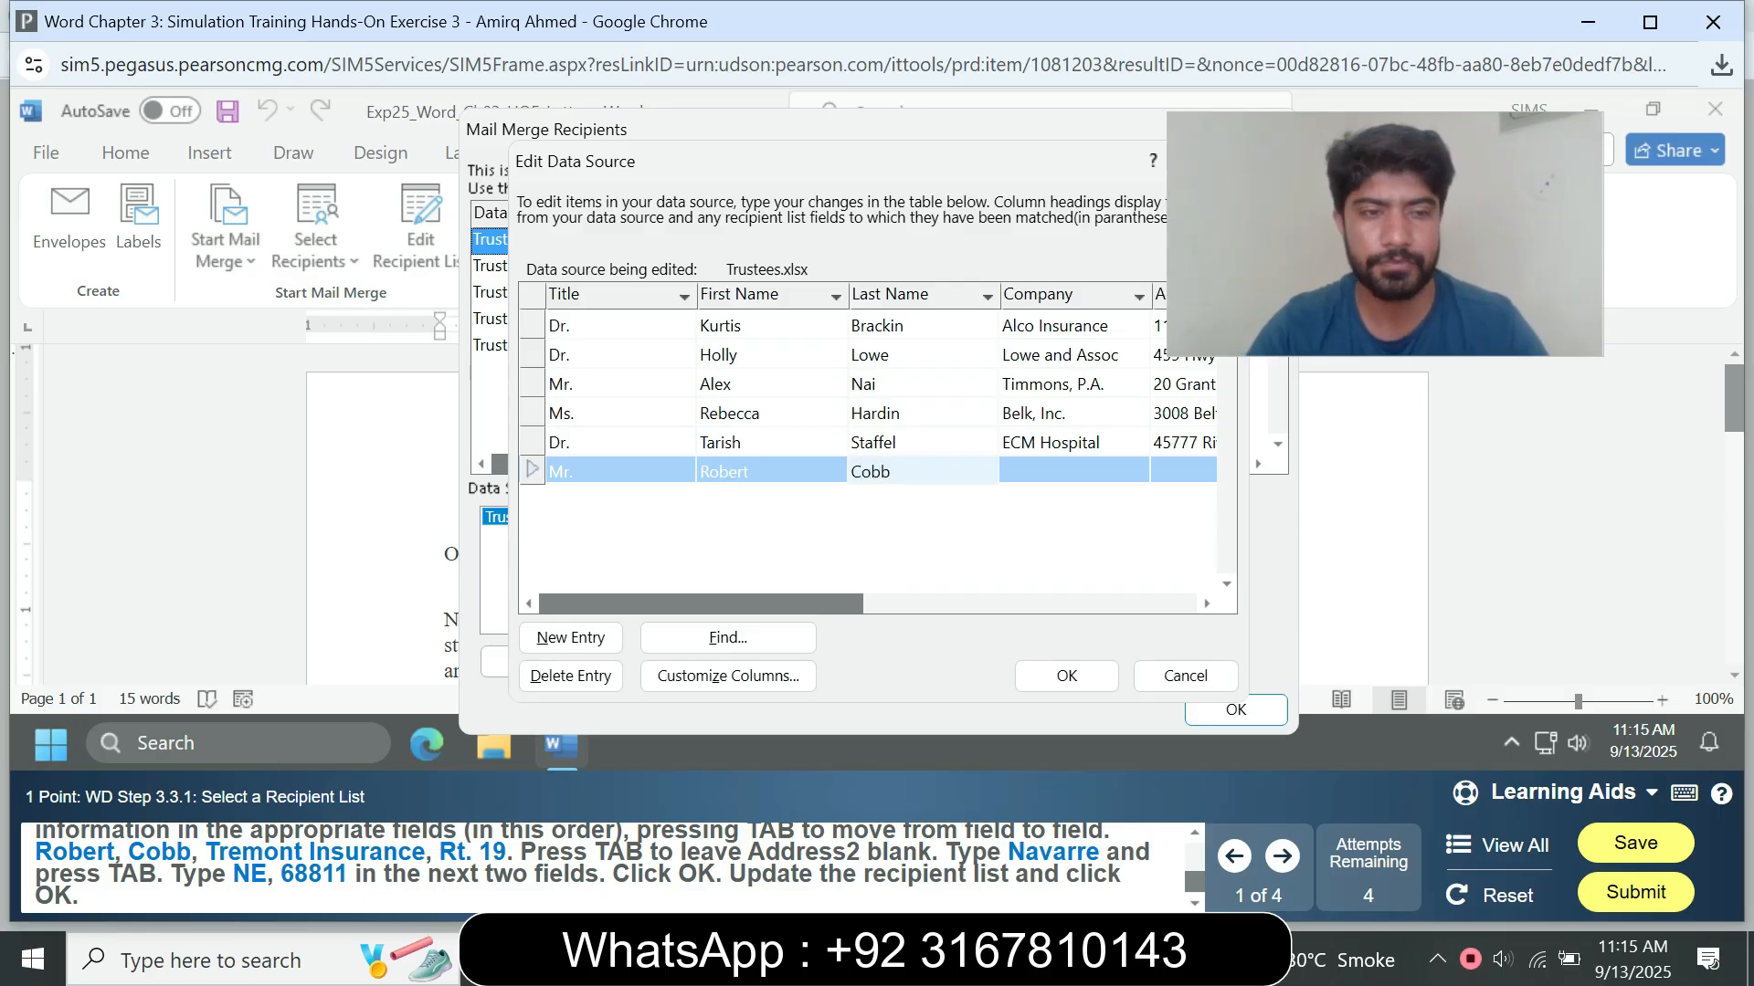
{"action": "key", "text": "Tab"}
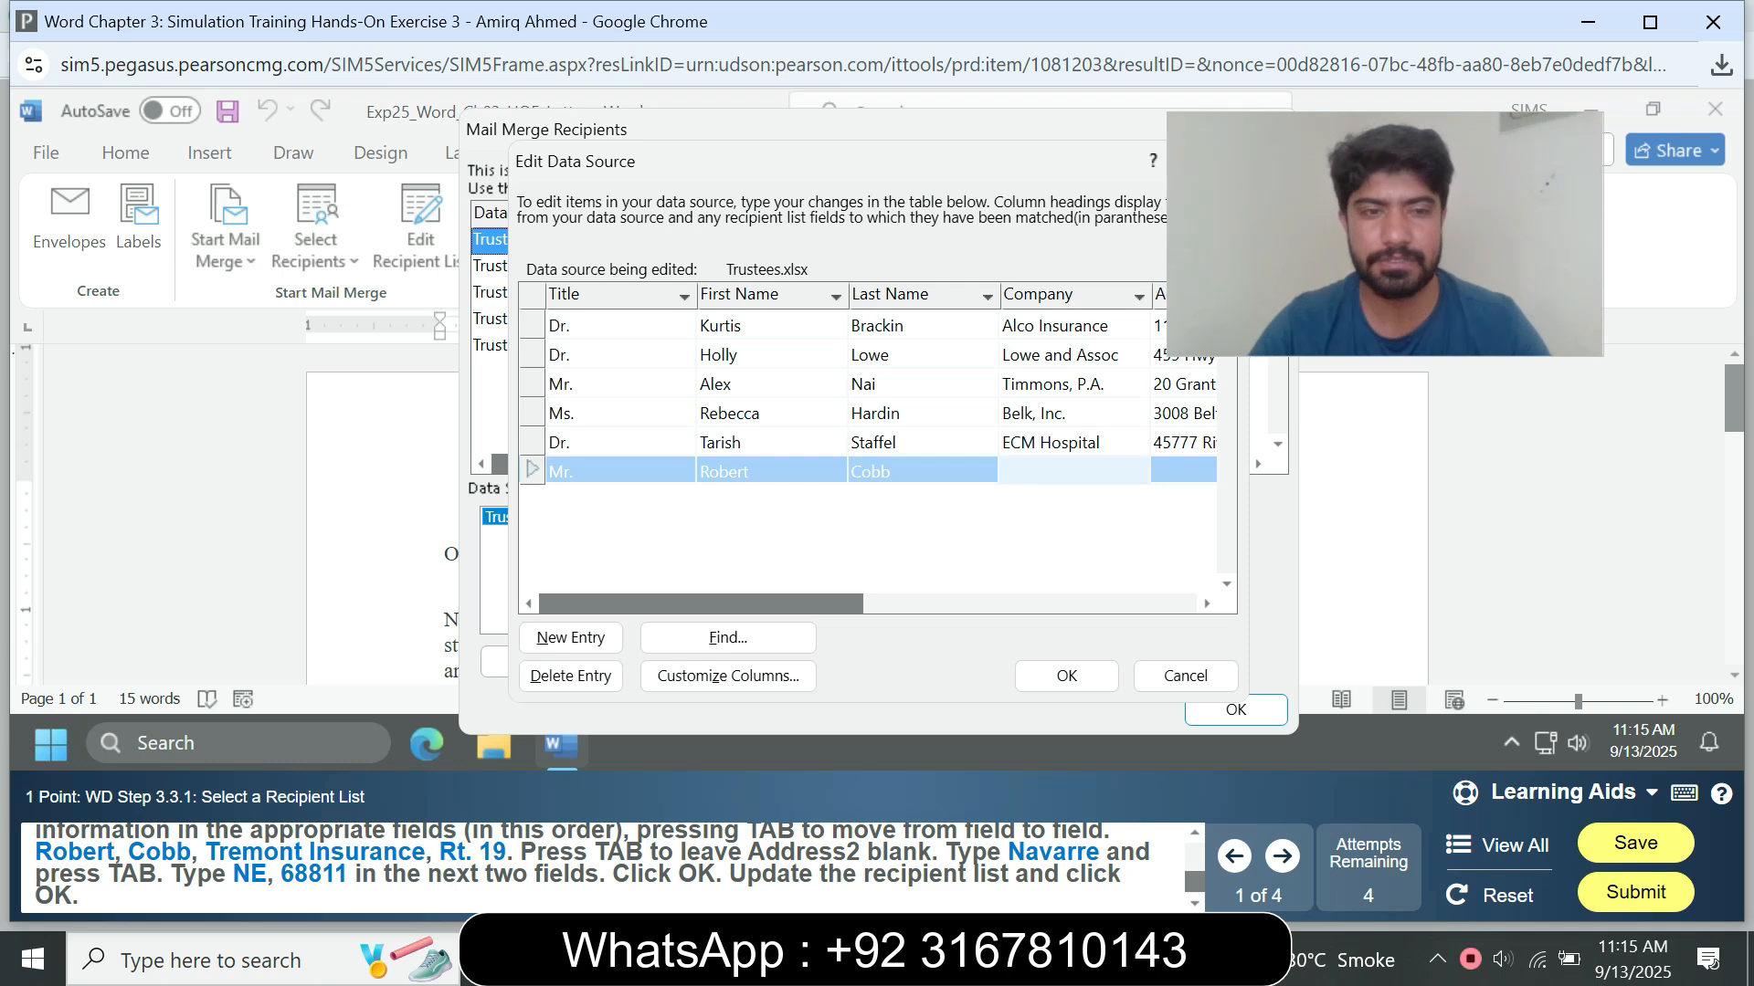
Step: Set the company in the new entry to "Tremont Insurance"
{"action": "type", "text": "Tr"}
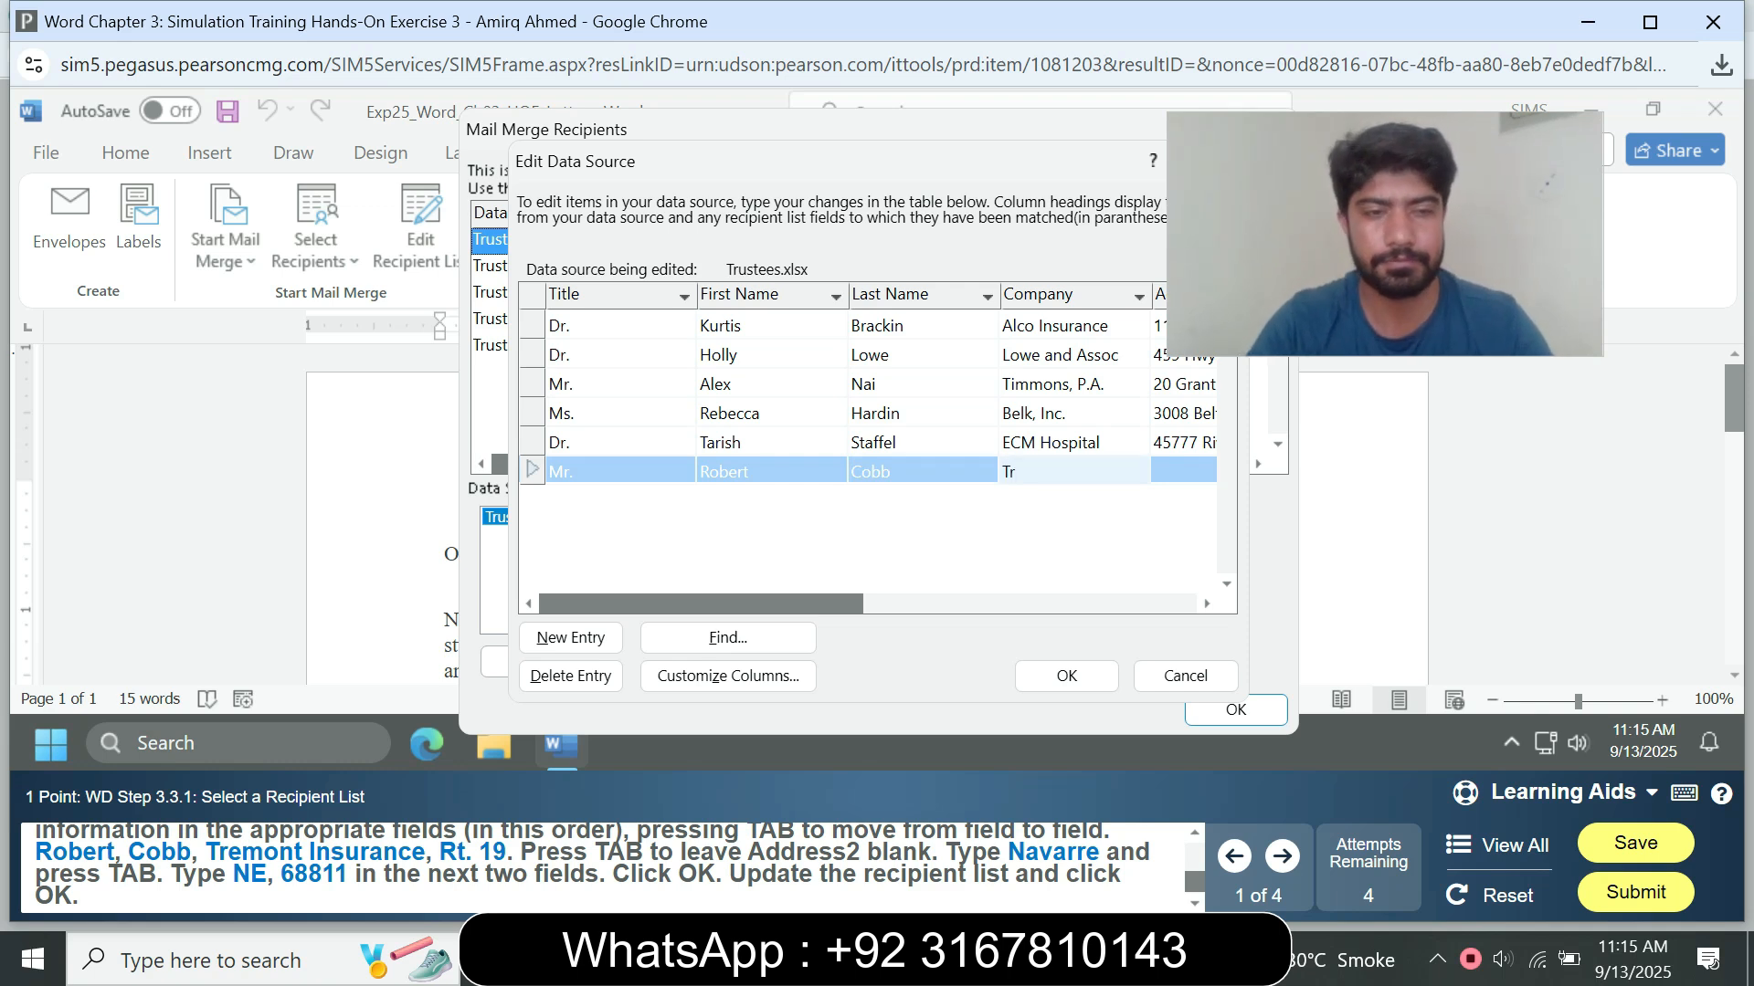
{"action": "type", "text": "emont"}
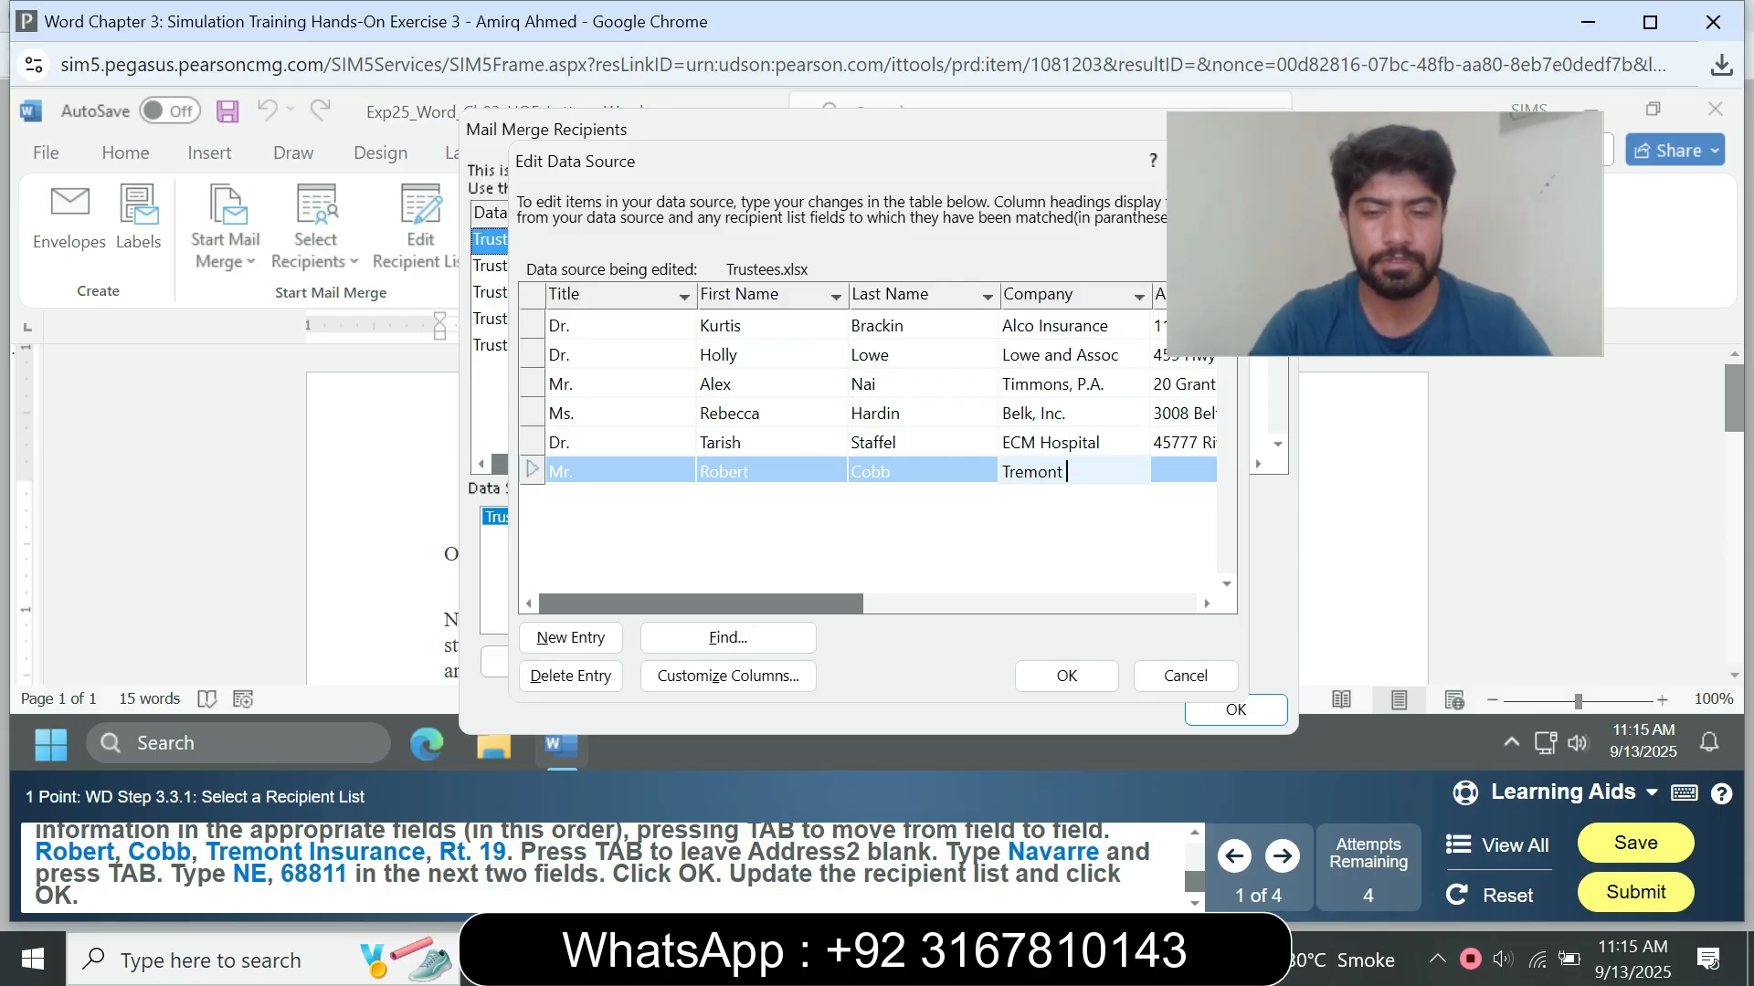
{"action": "type", "text": " In"}
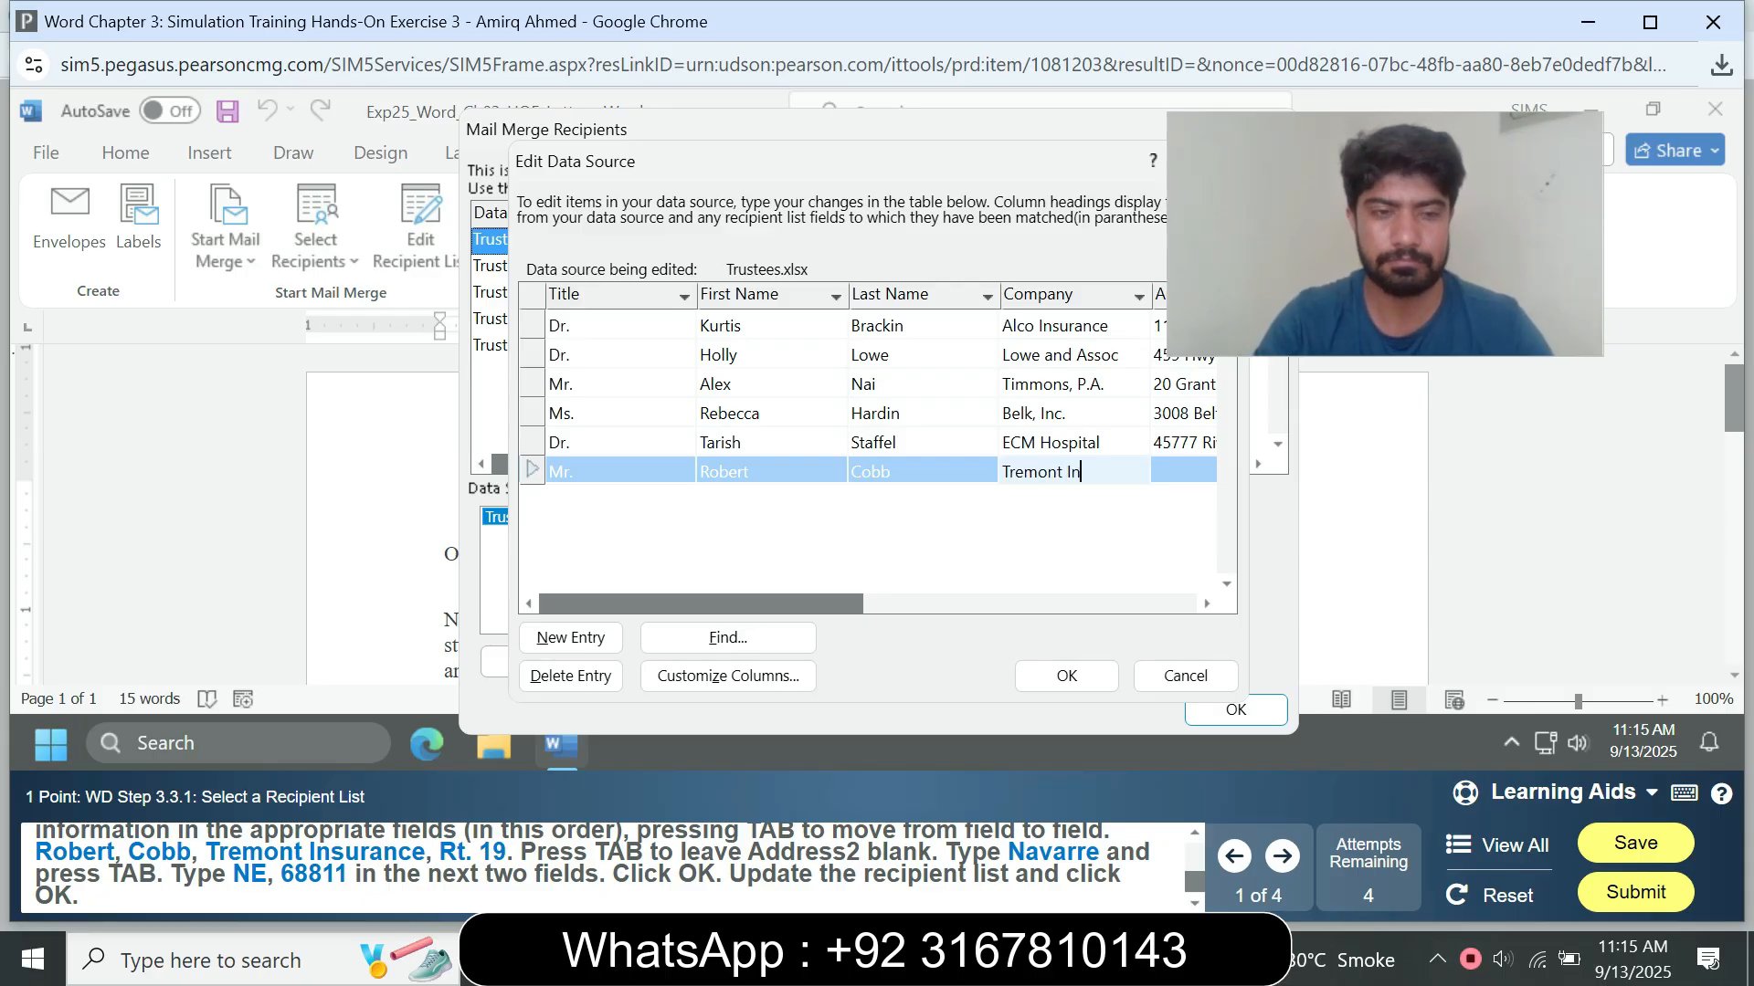
{"action": "type", "text": "suran"}
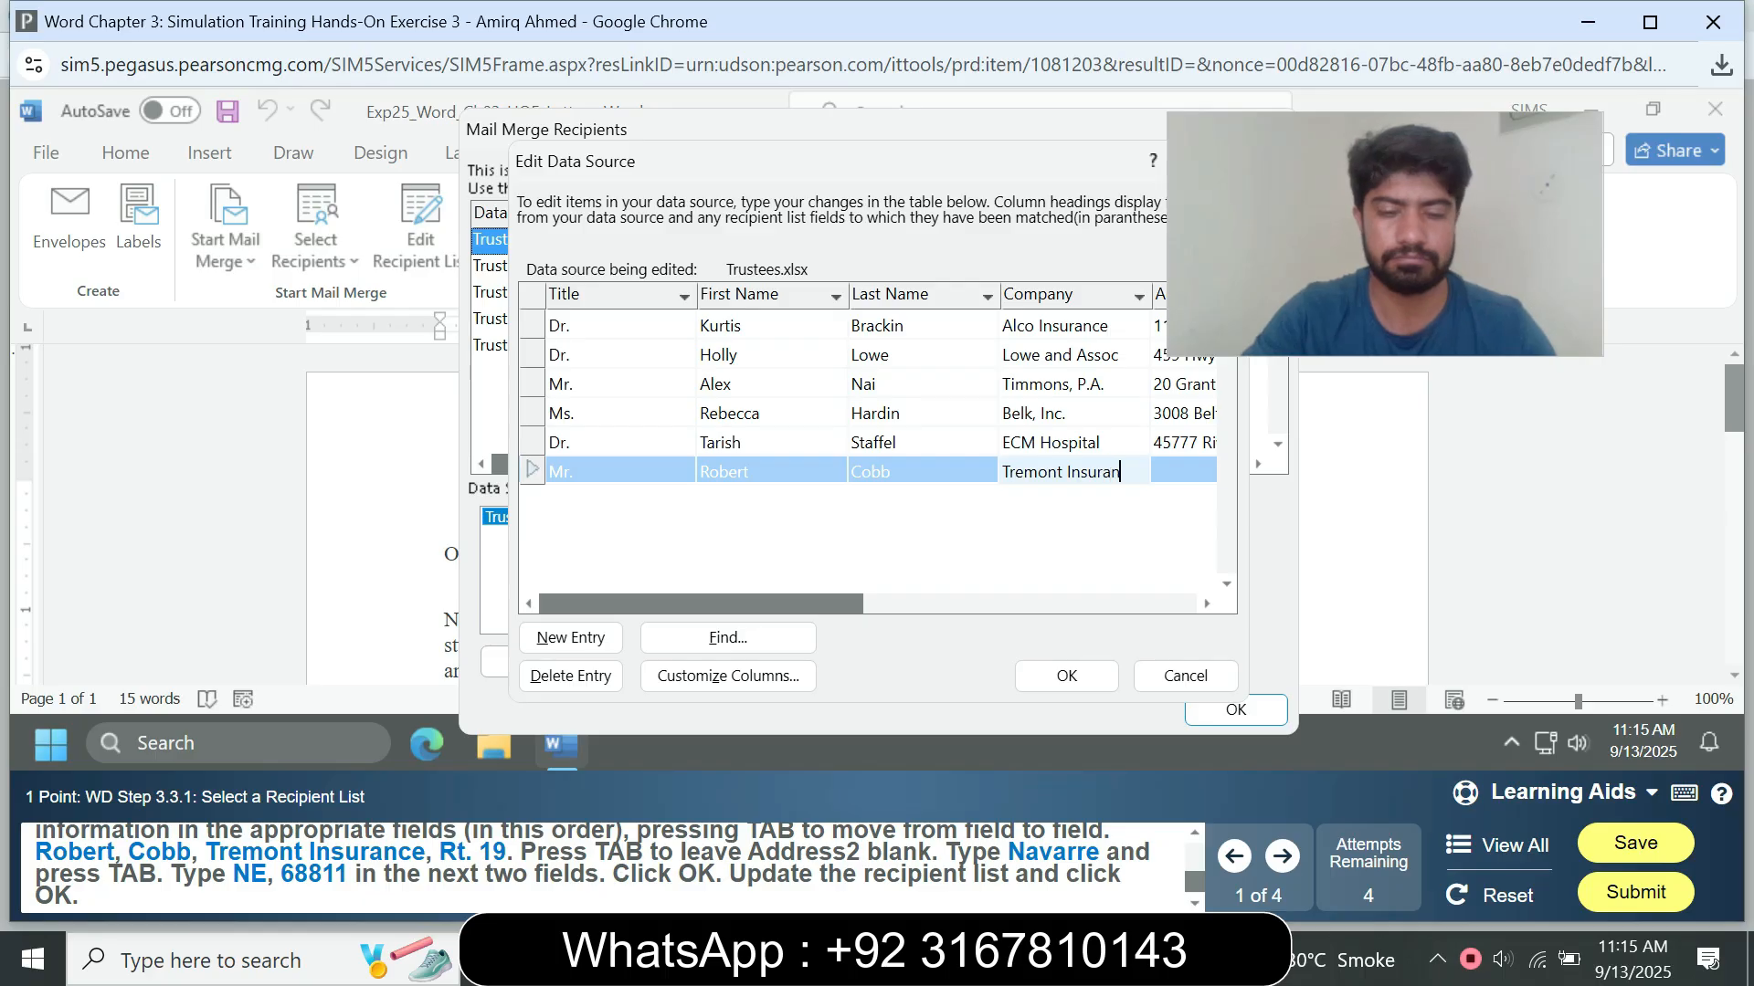
{"action": "type", "text": "ce"}
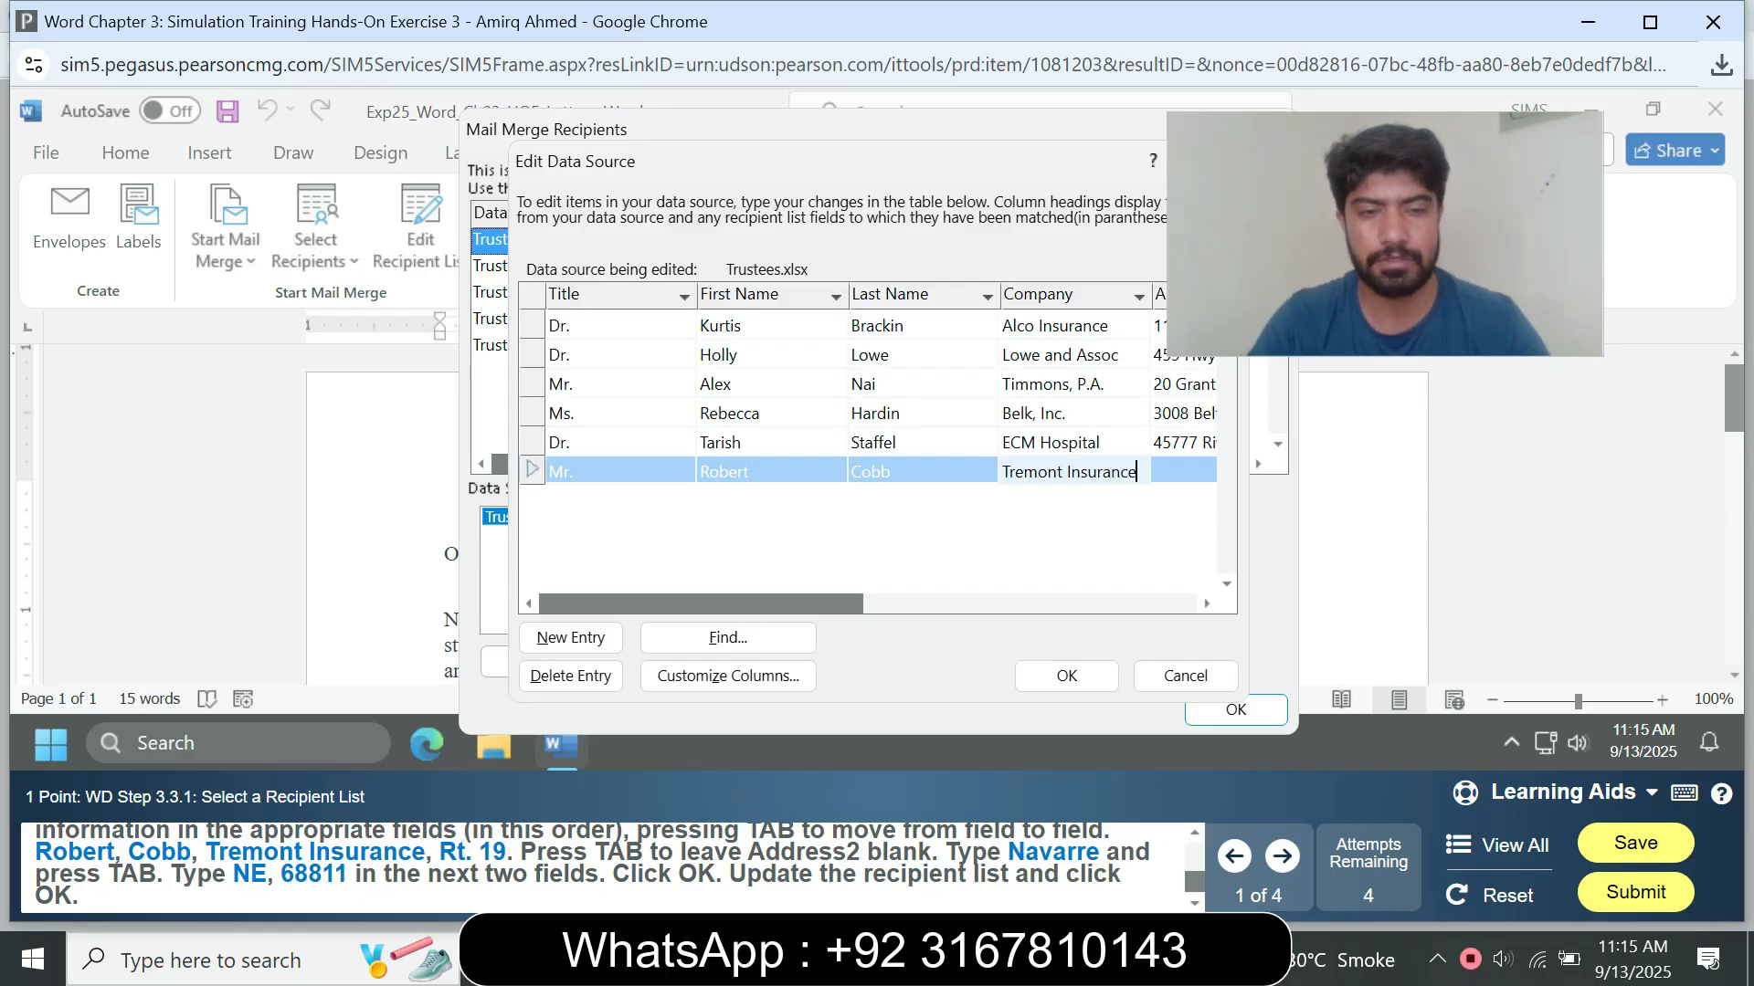
{"action": "key", "text": "Tab"}
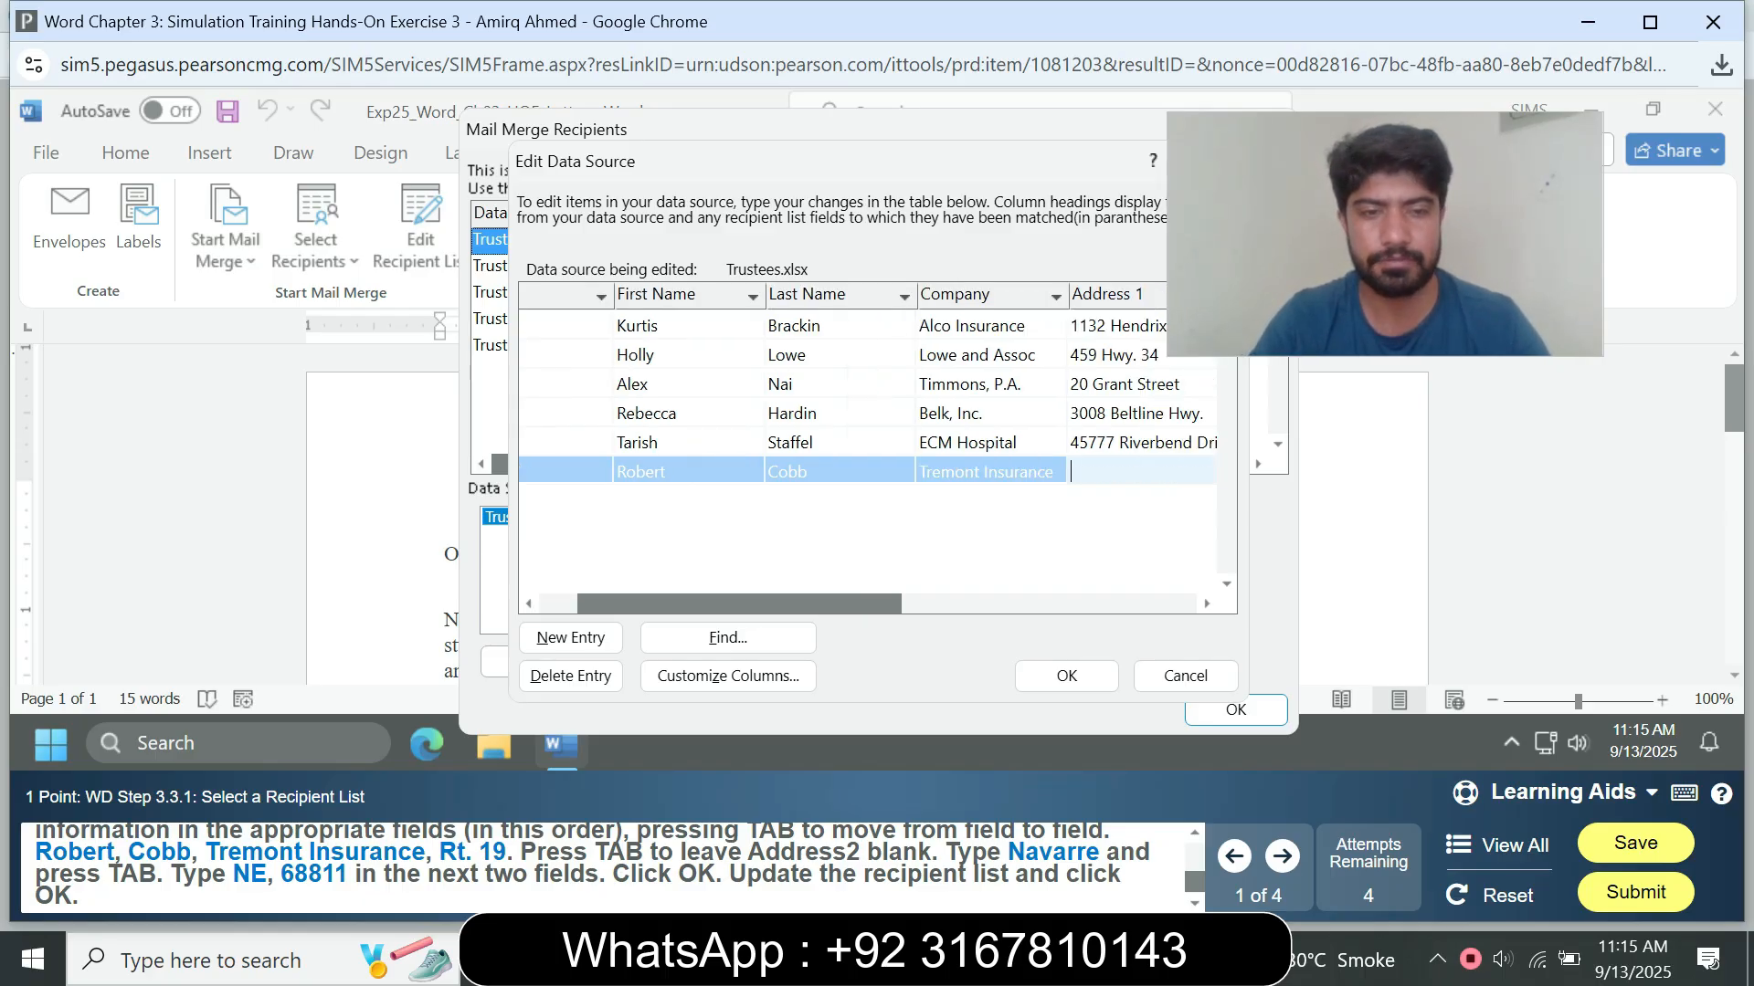
Step: Enter the trustee's street address in Address 1 of the new entry and leave Address 2 blank
{"action": "type", "text": "T"}
{"action": "key", "text": "BackSpace"}
{"action": "type", "text": "Rt"}
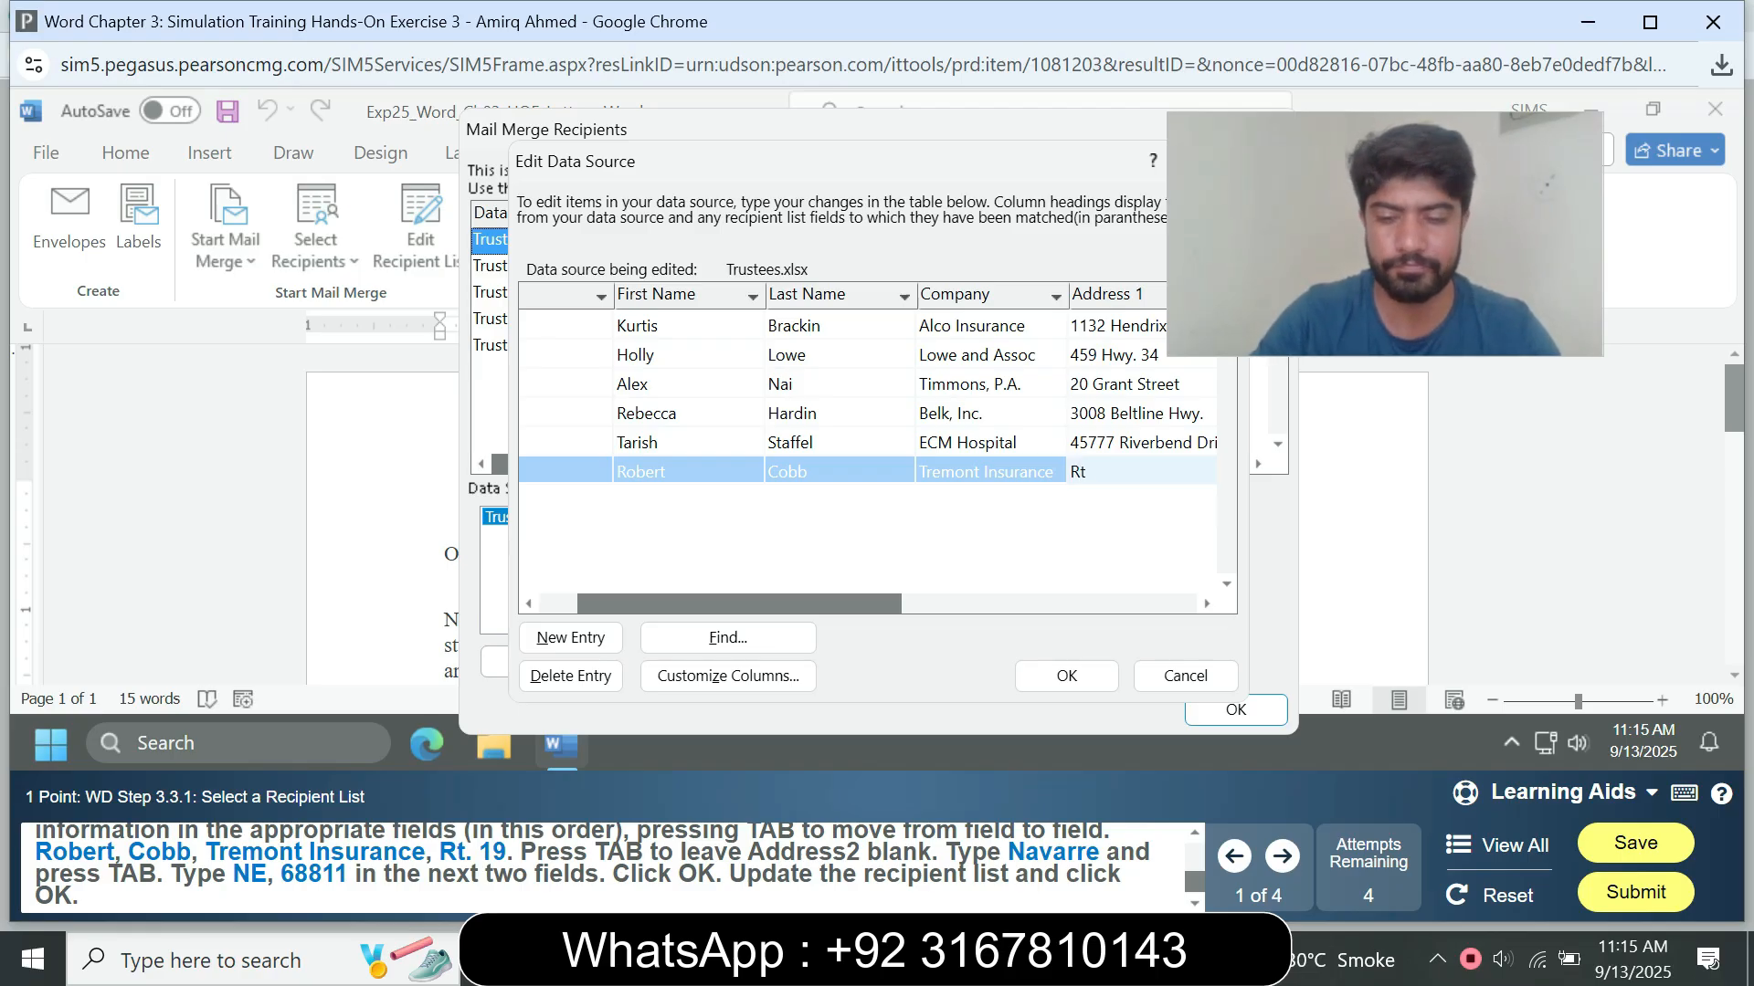
{"action": "type", "text": ". 19"}
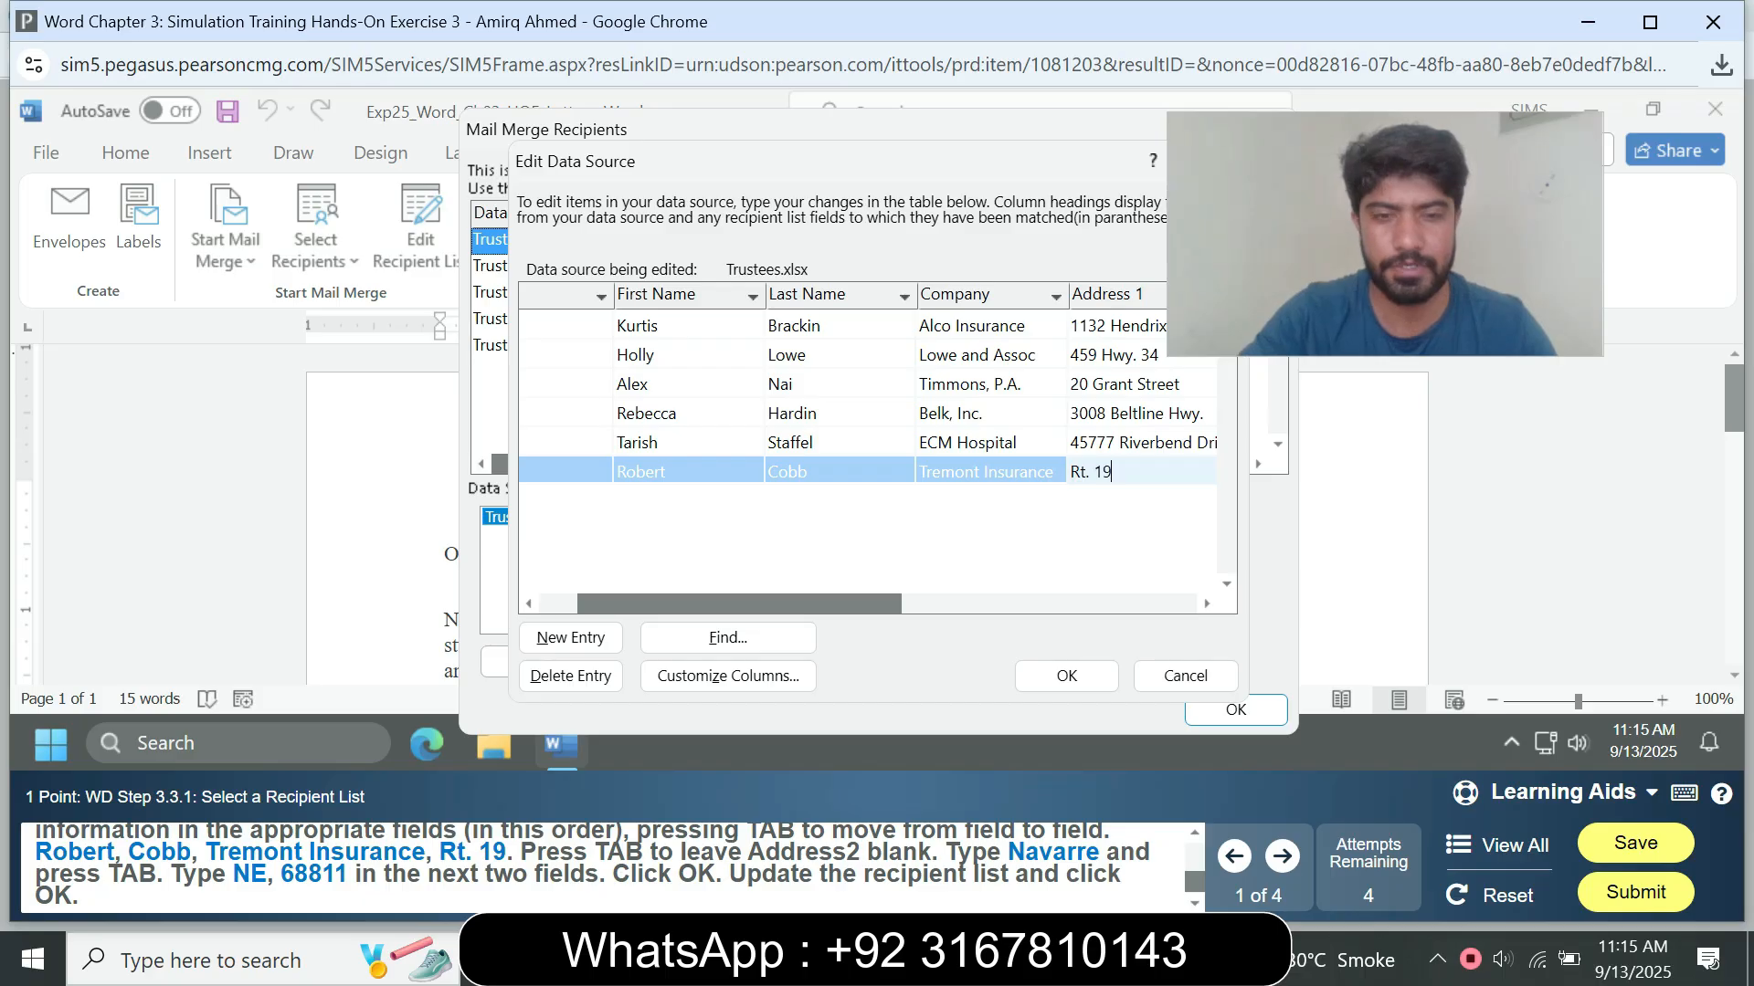
{"action": "key", "text": "Tab"}
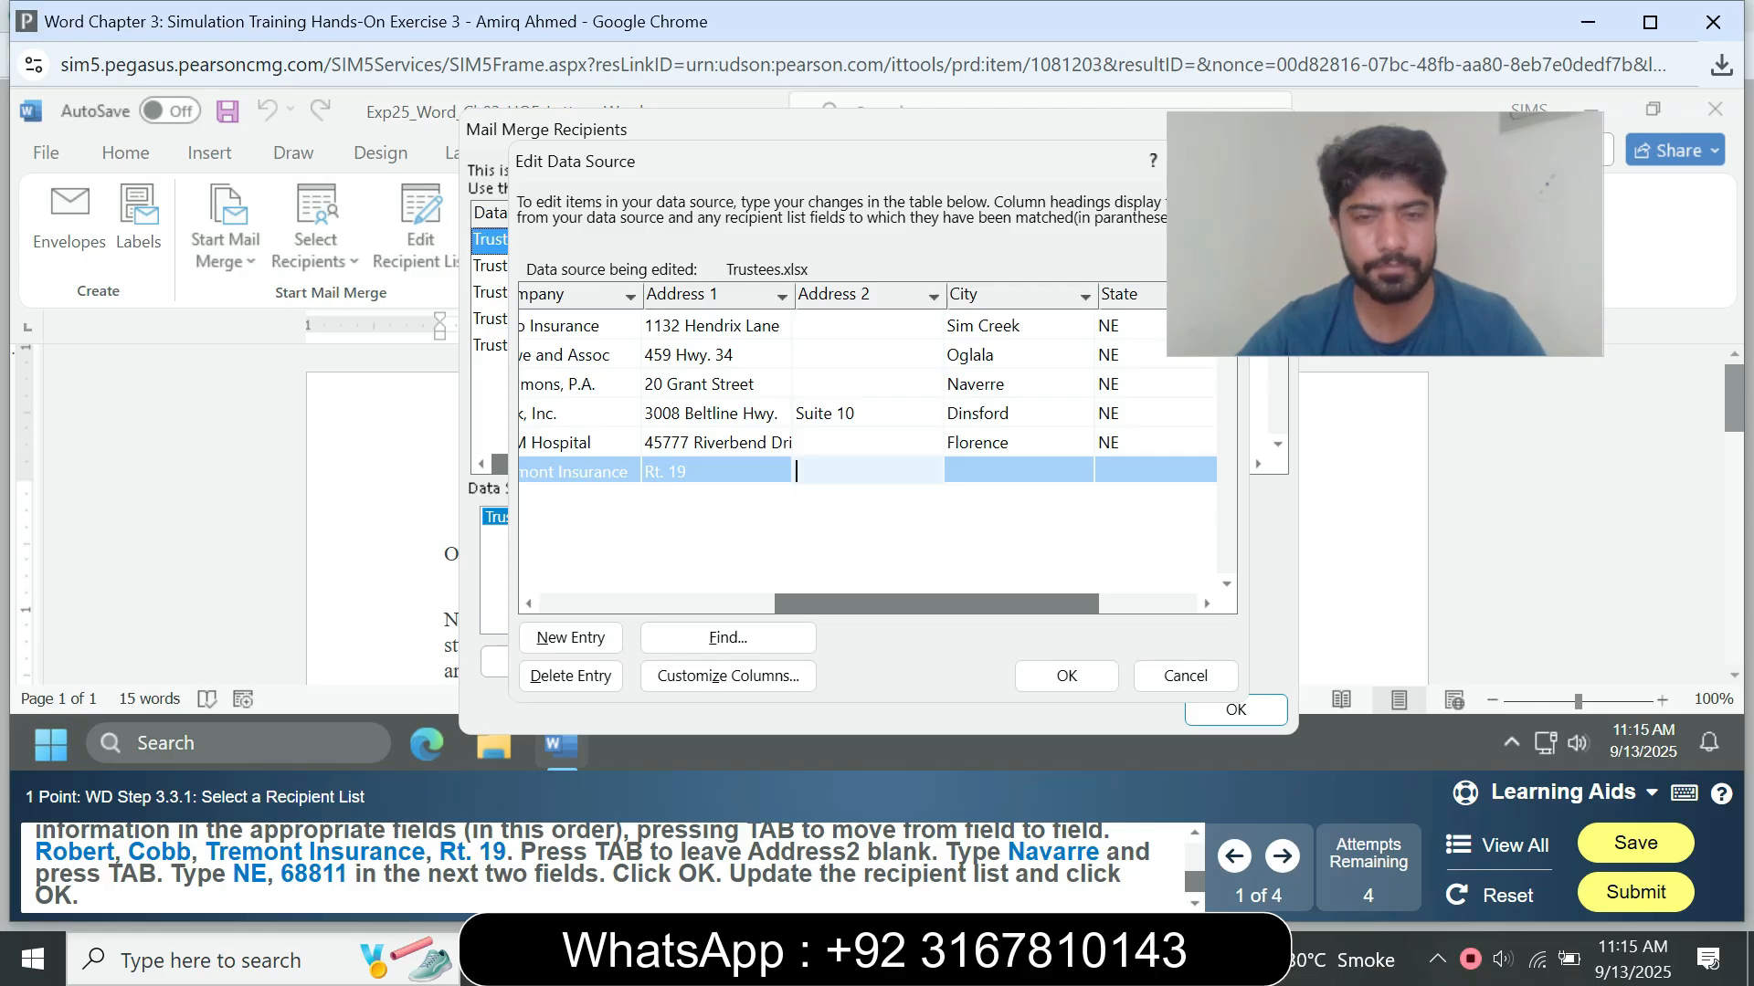
{"action": "key", "text": "Tab"}
Step: Fill in the city and the state abbreviation from the instructions in the new entry
{"action": "type", "text": "Nav"}
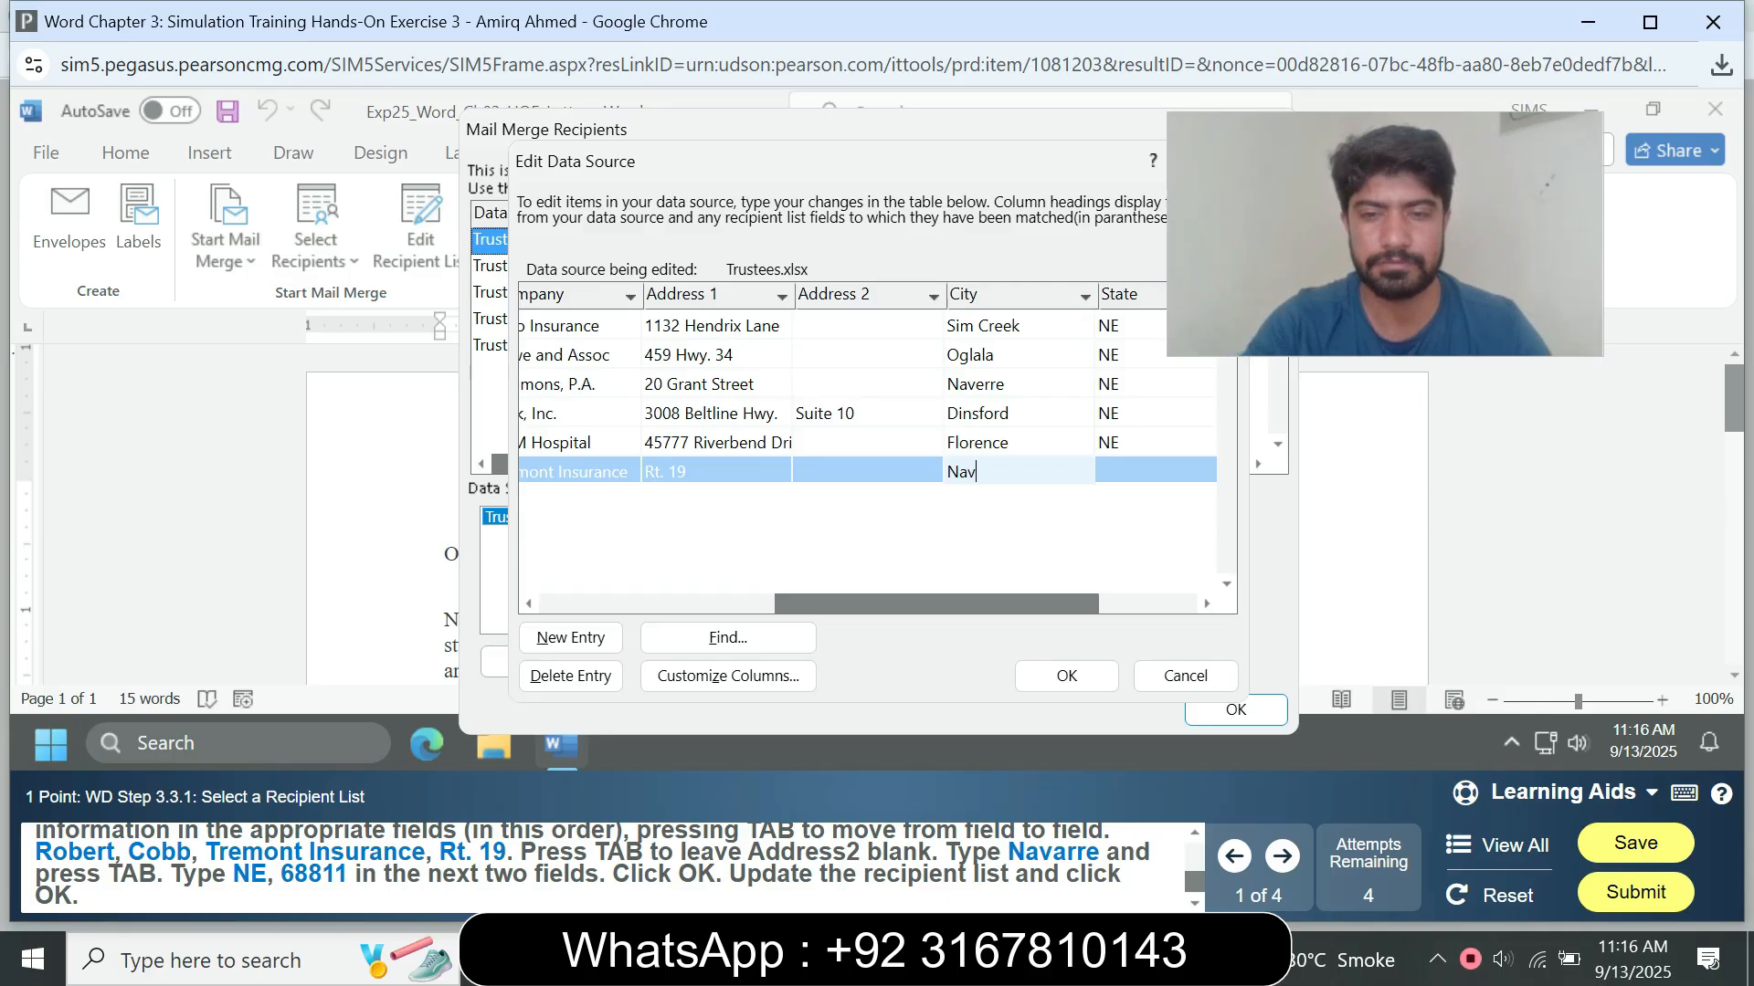
{"action": "type", "text": "arre"}
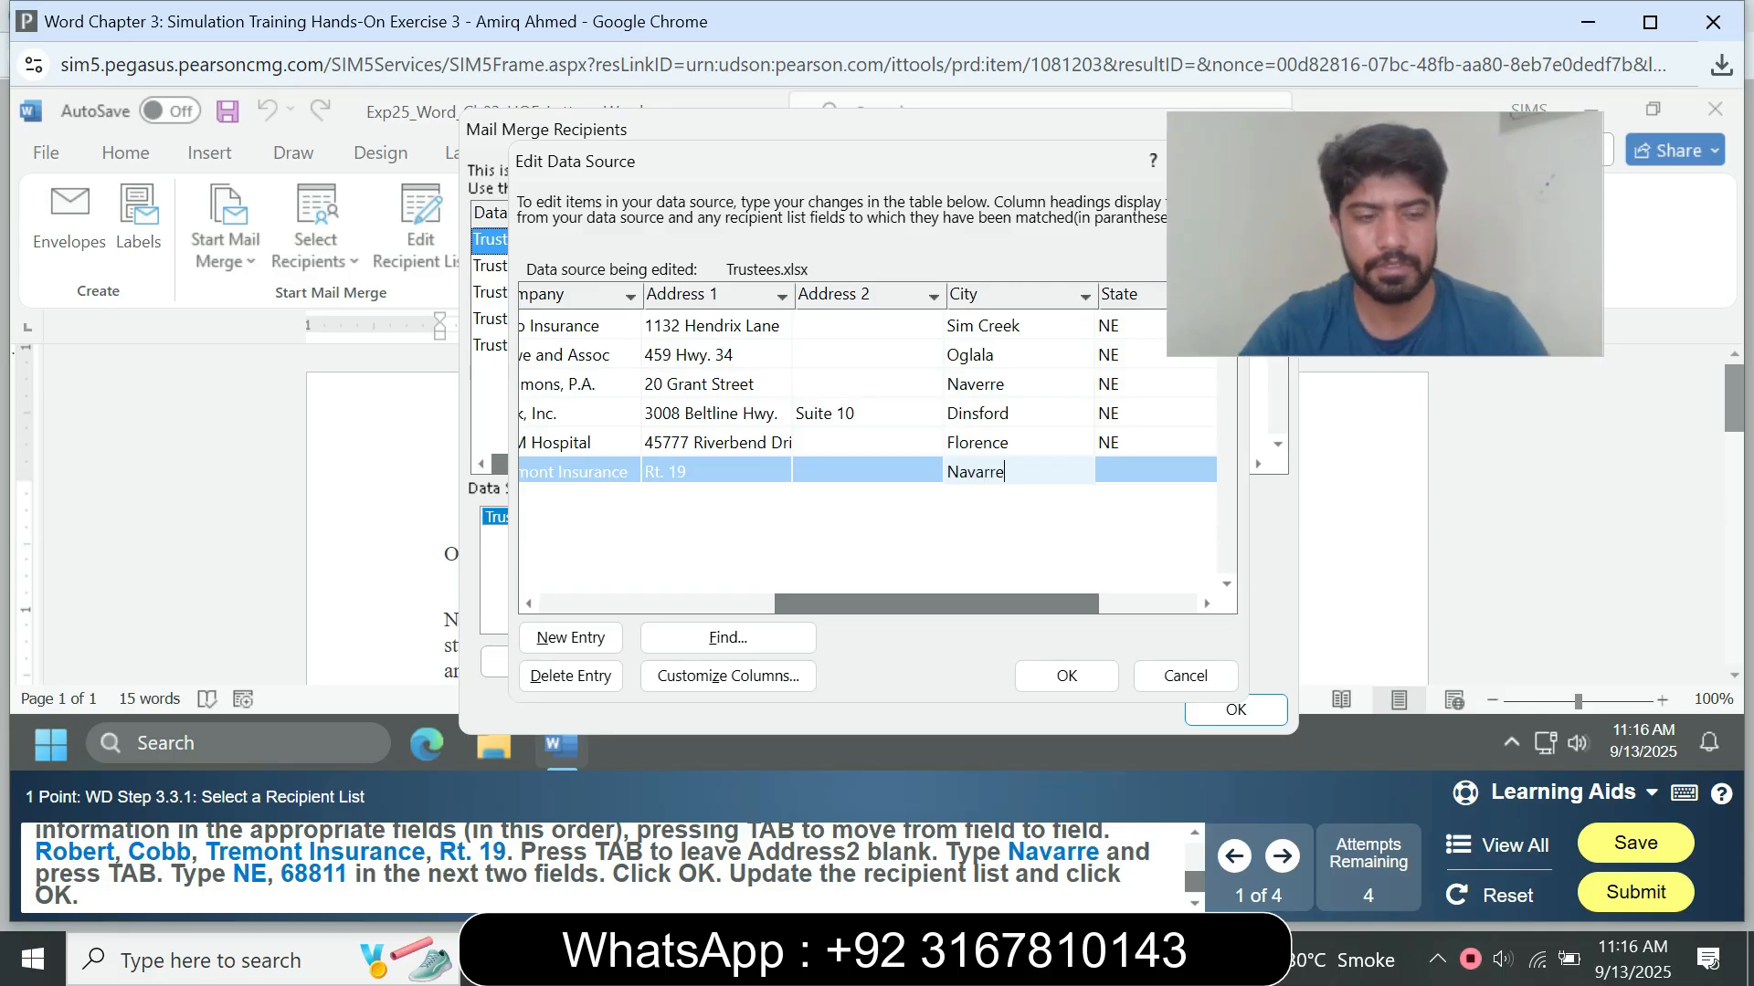
{"action": "key", "text": "Tab"}
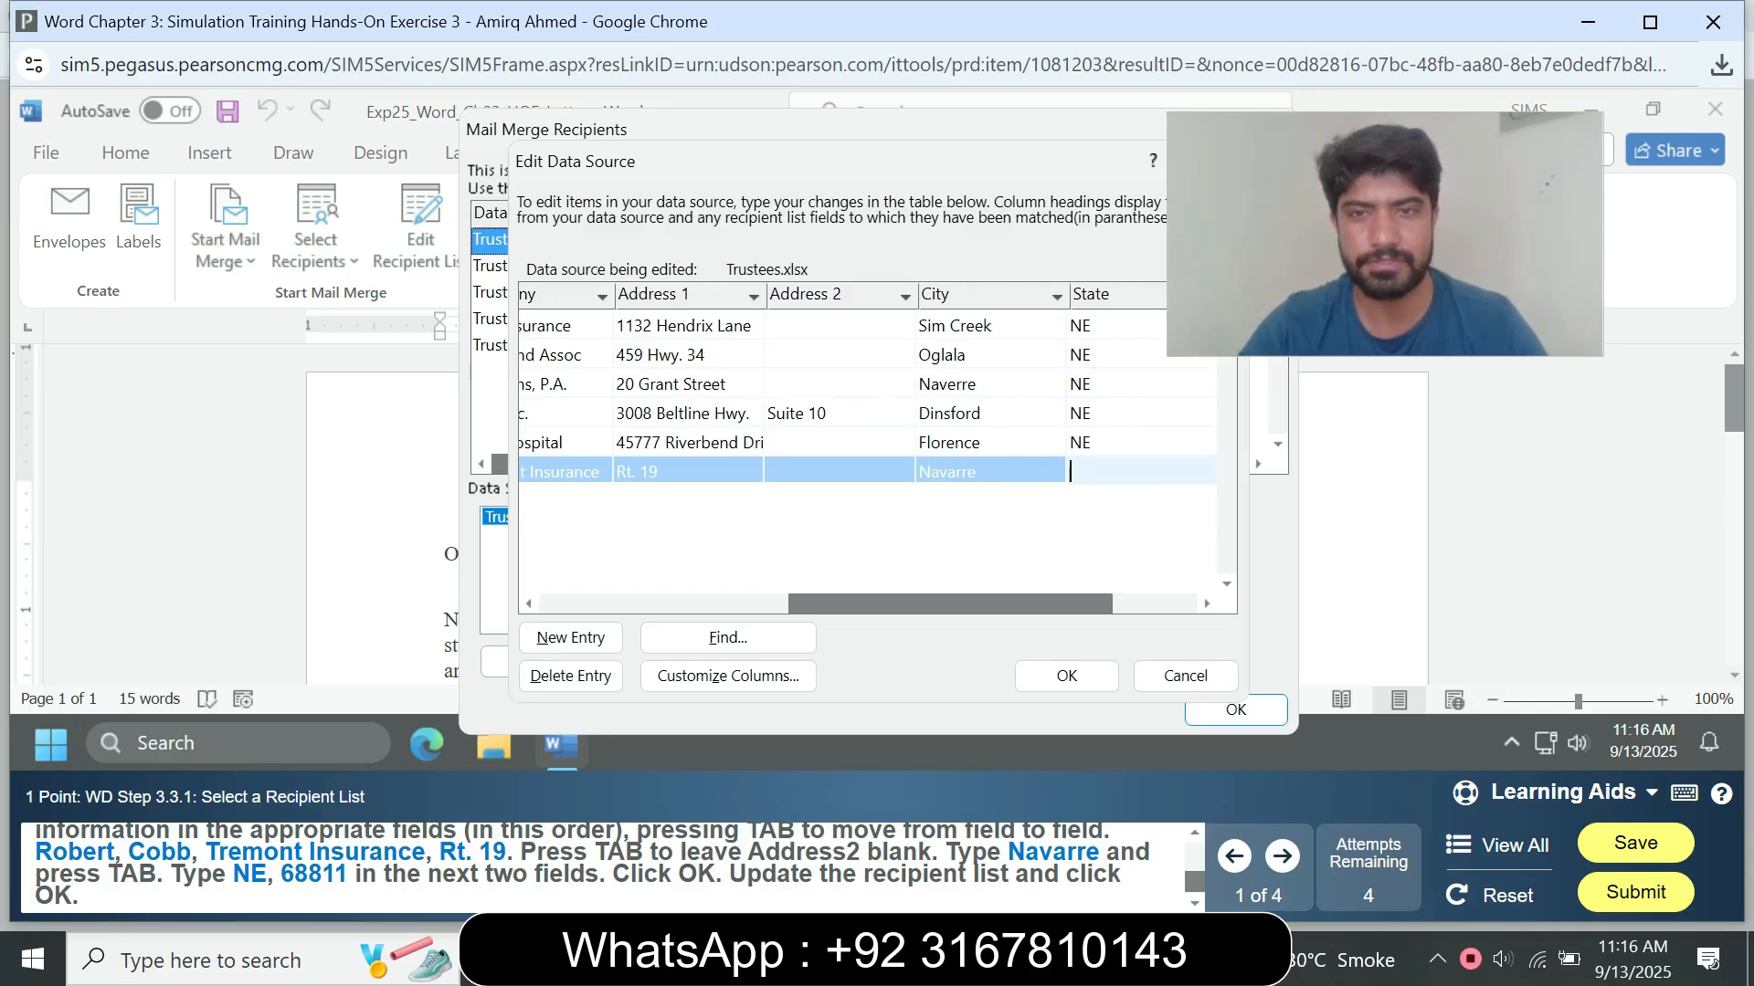
{"action": "type", "text": "Ne"}
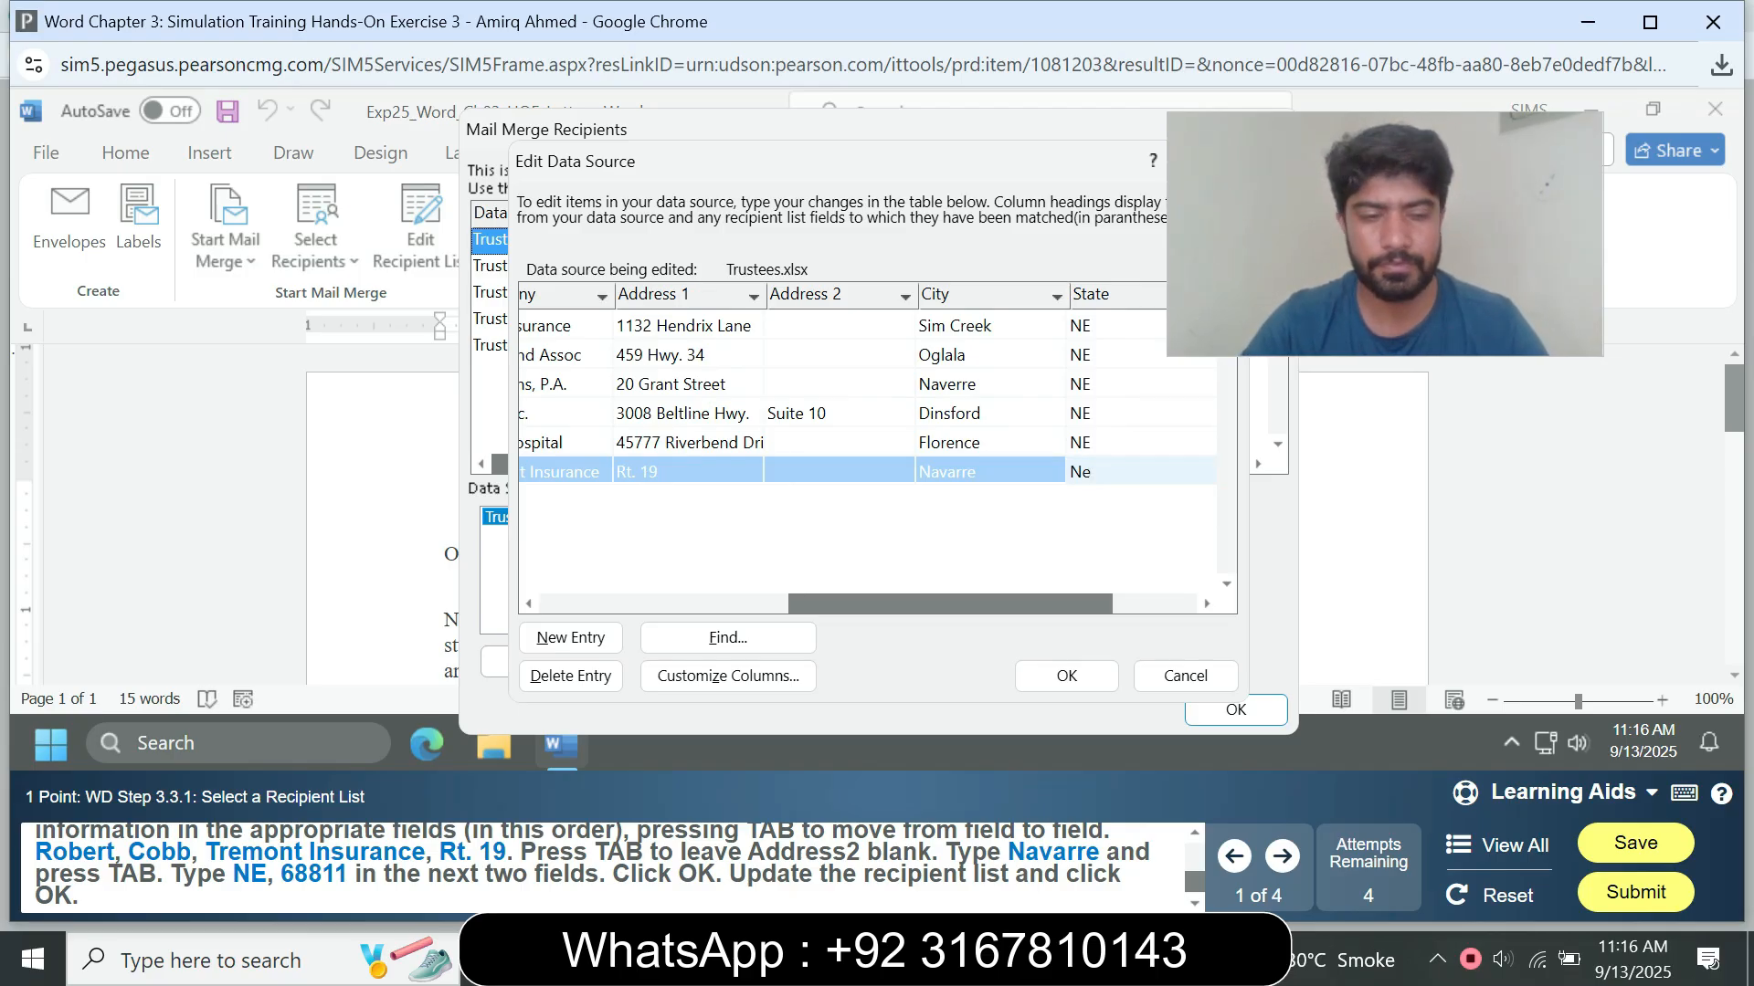
{"action": "key", "text": "Tab"}
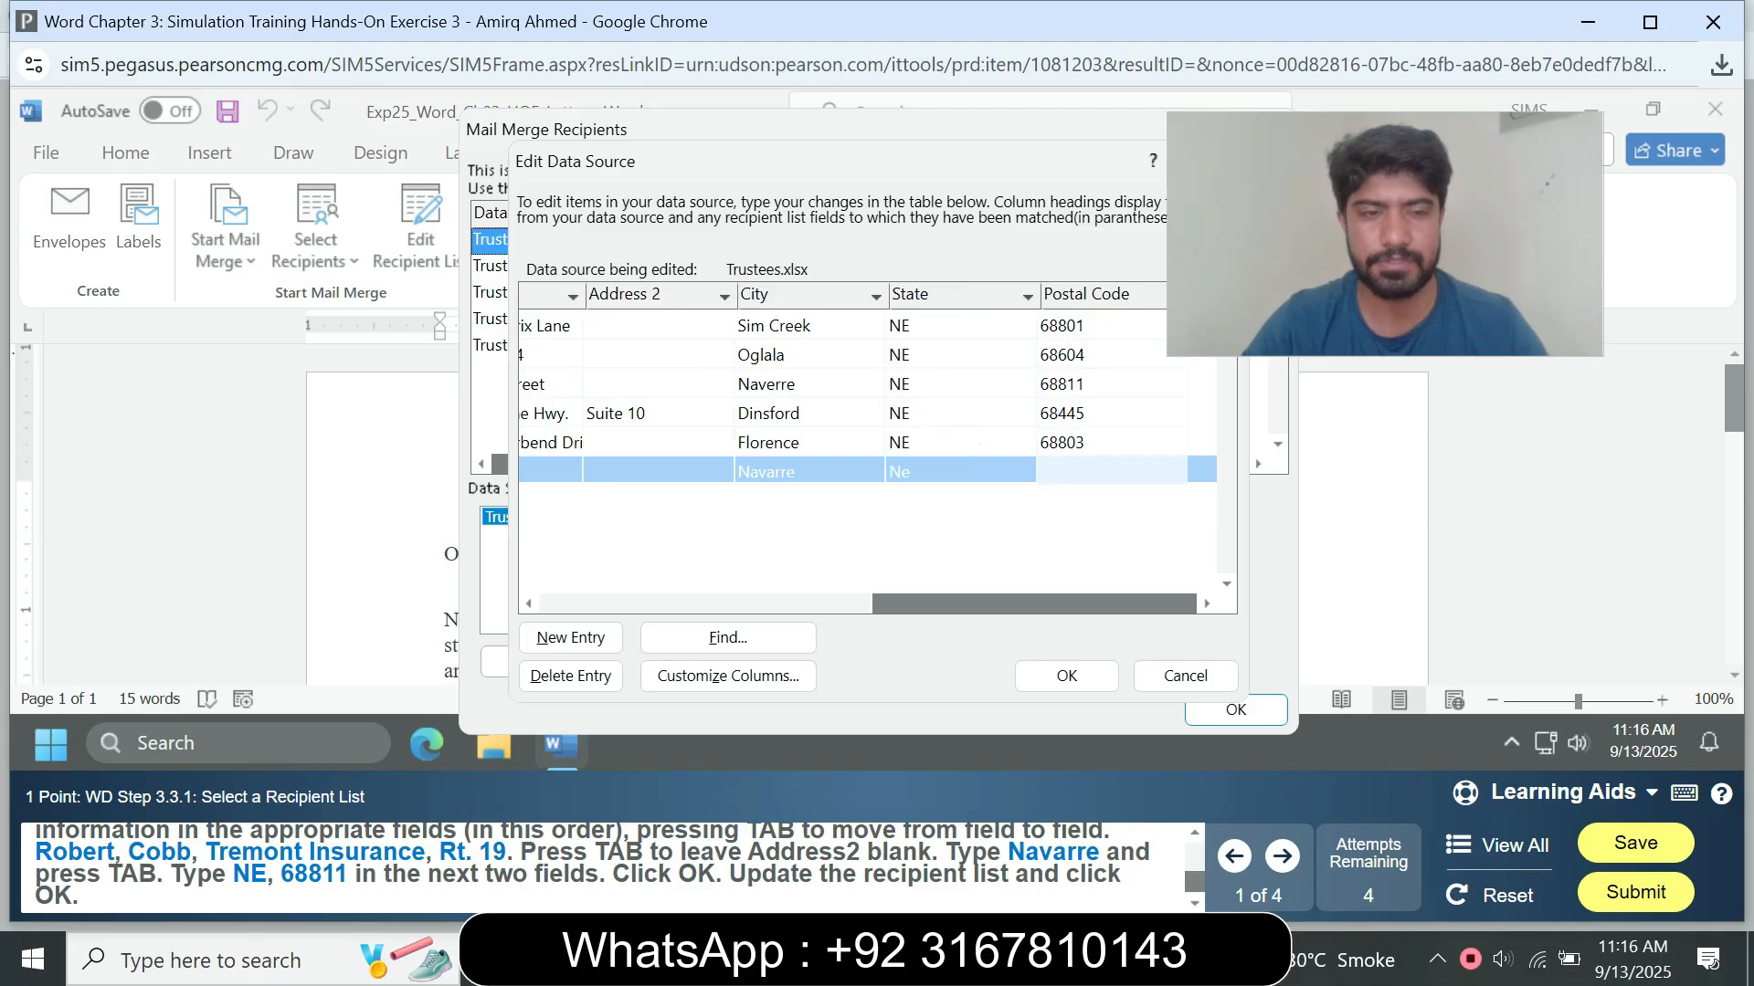
Step: Enter the postal code from the instructions in the new entry and confirm it
{"action": "type", "text": "68"}
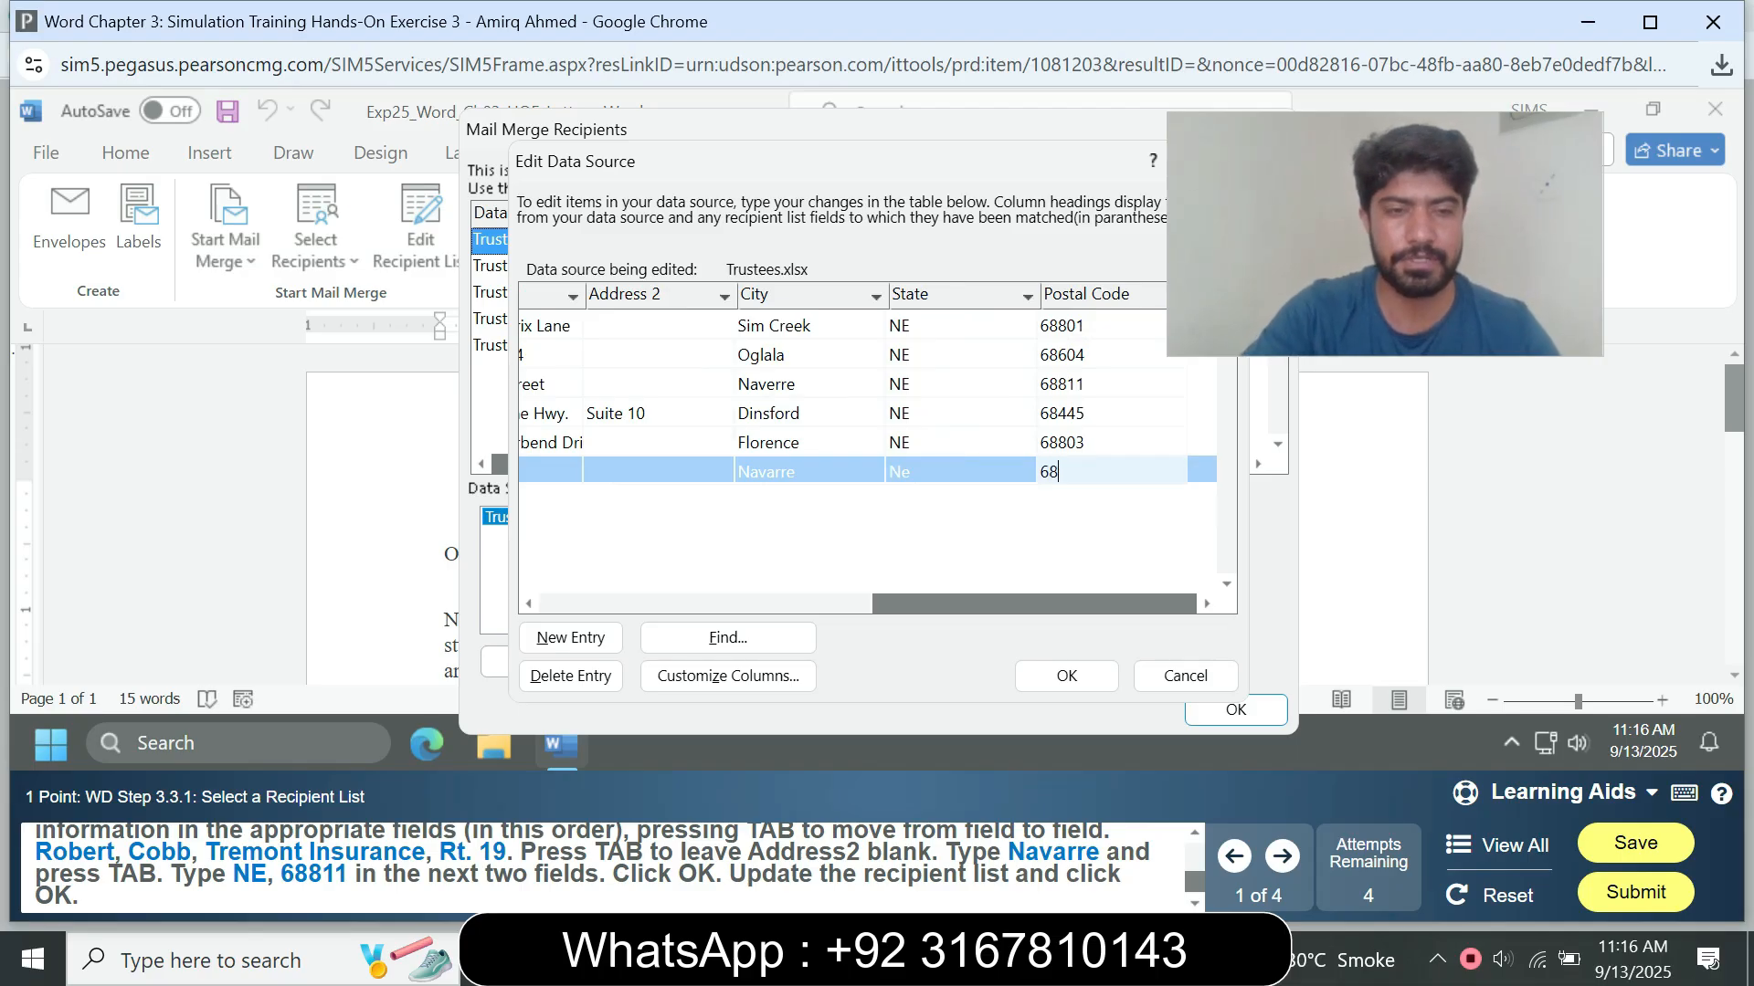
{"action": "type", "text": "8"}
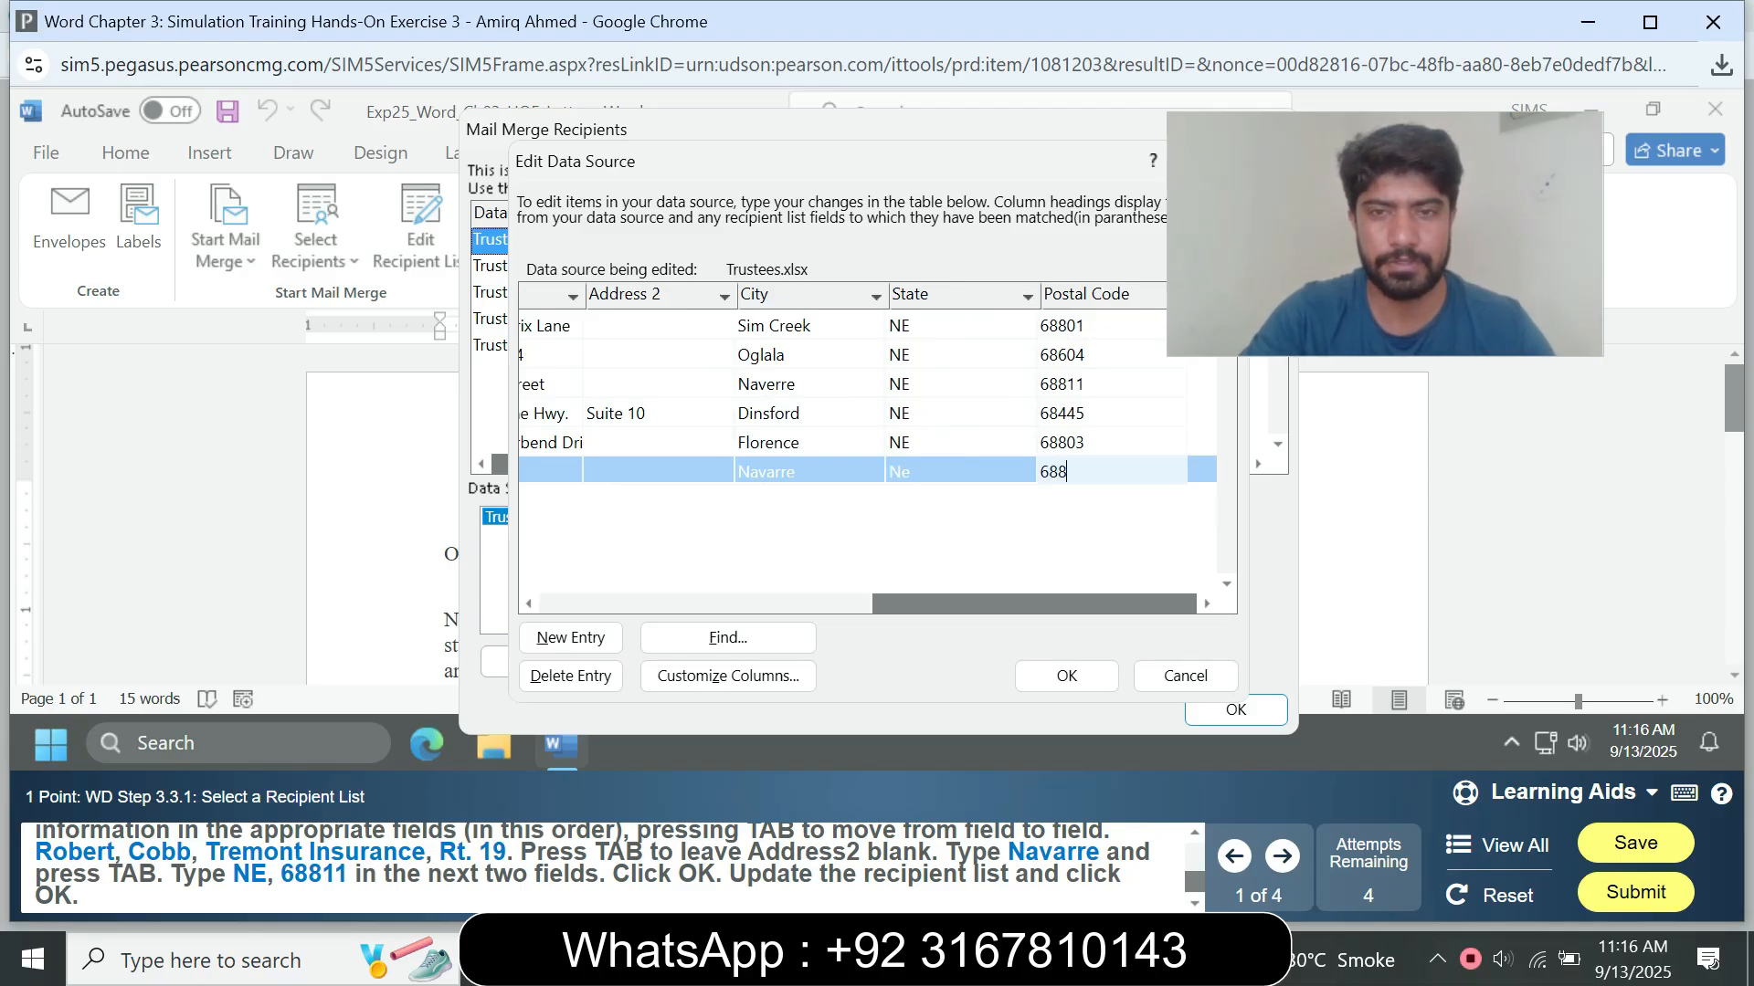
{"action": "type", "text": "11"}
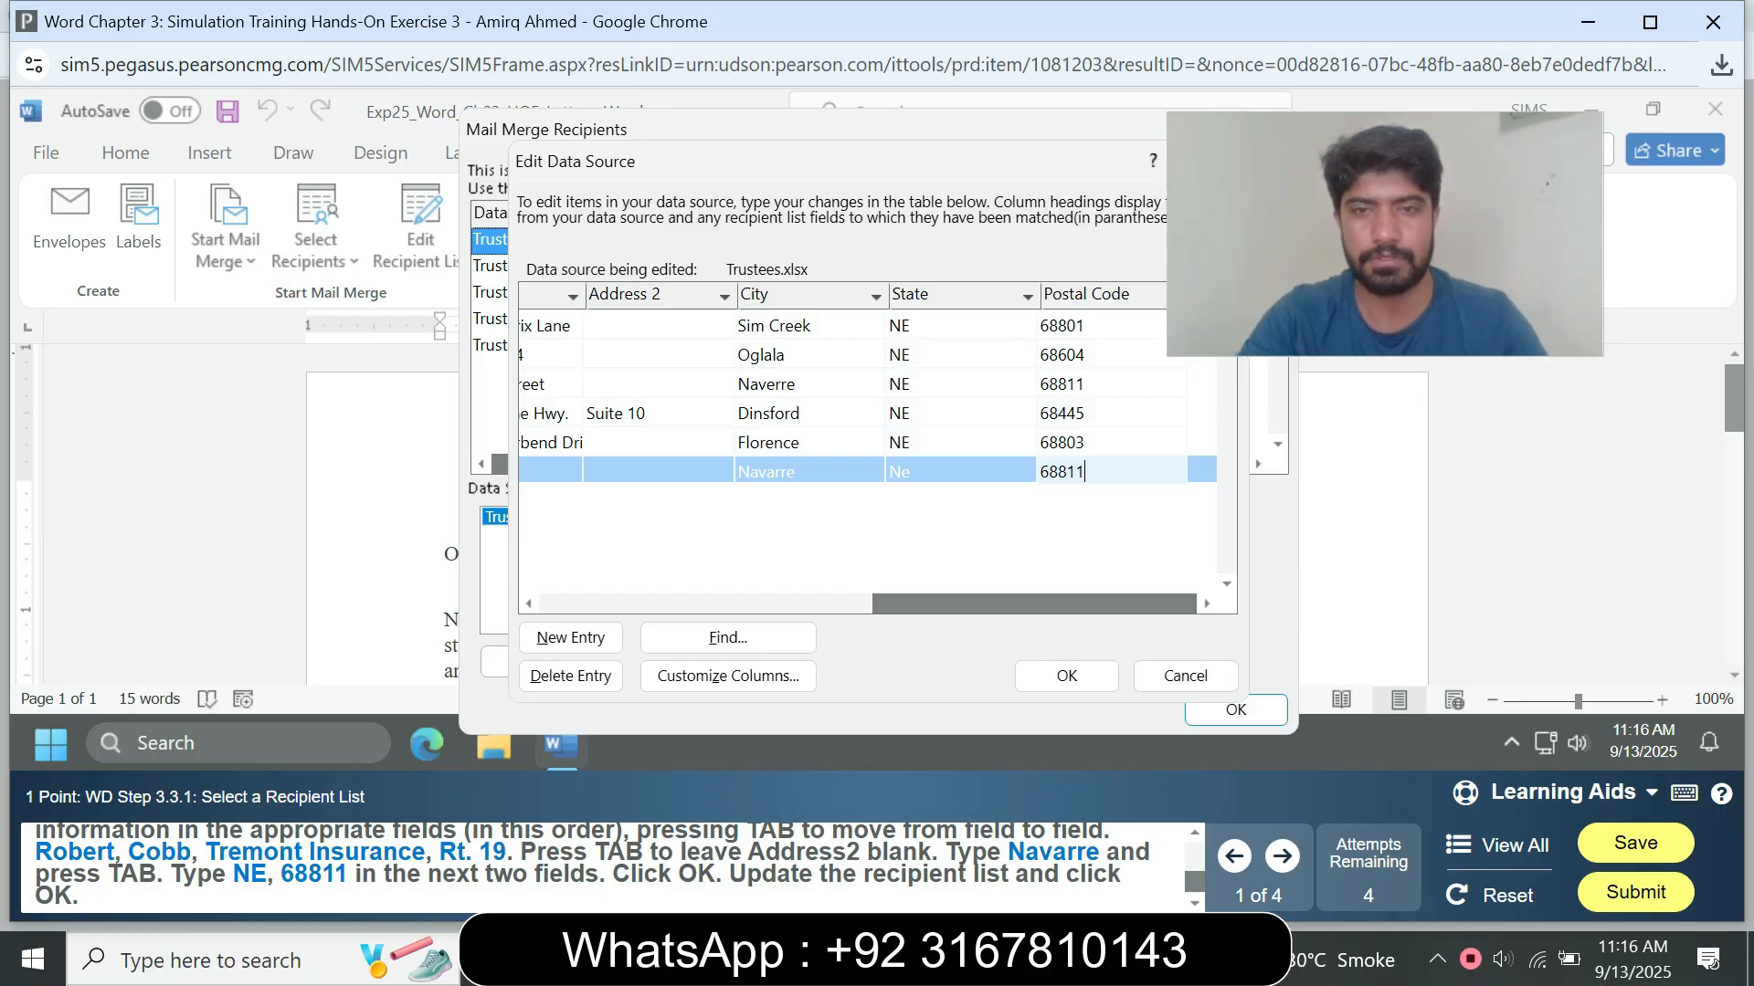
{"action": "key", "text": "Return"}
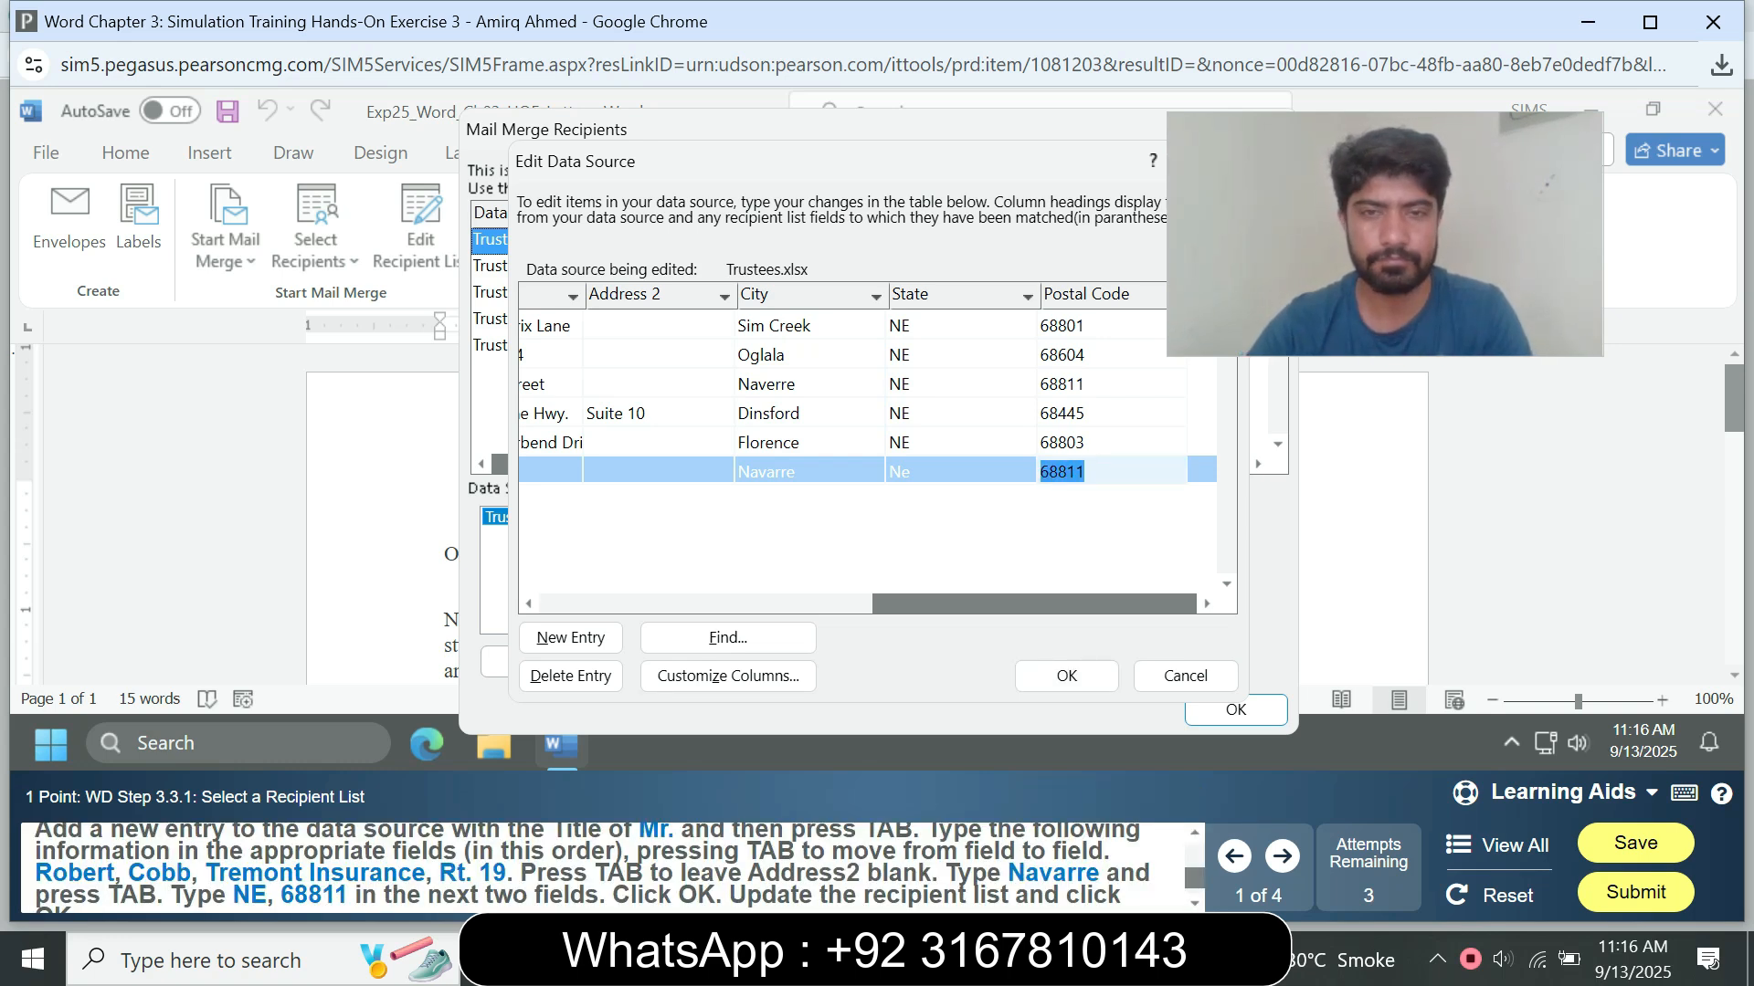
Step: Review the new trustee entry's fields in the data source, from the postal code back to the title
{"action": "left_click_drag", "start_coordinate": [1034, 604], "coordinate": [901, 603]}
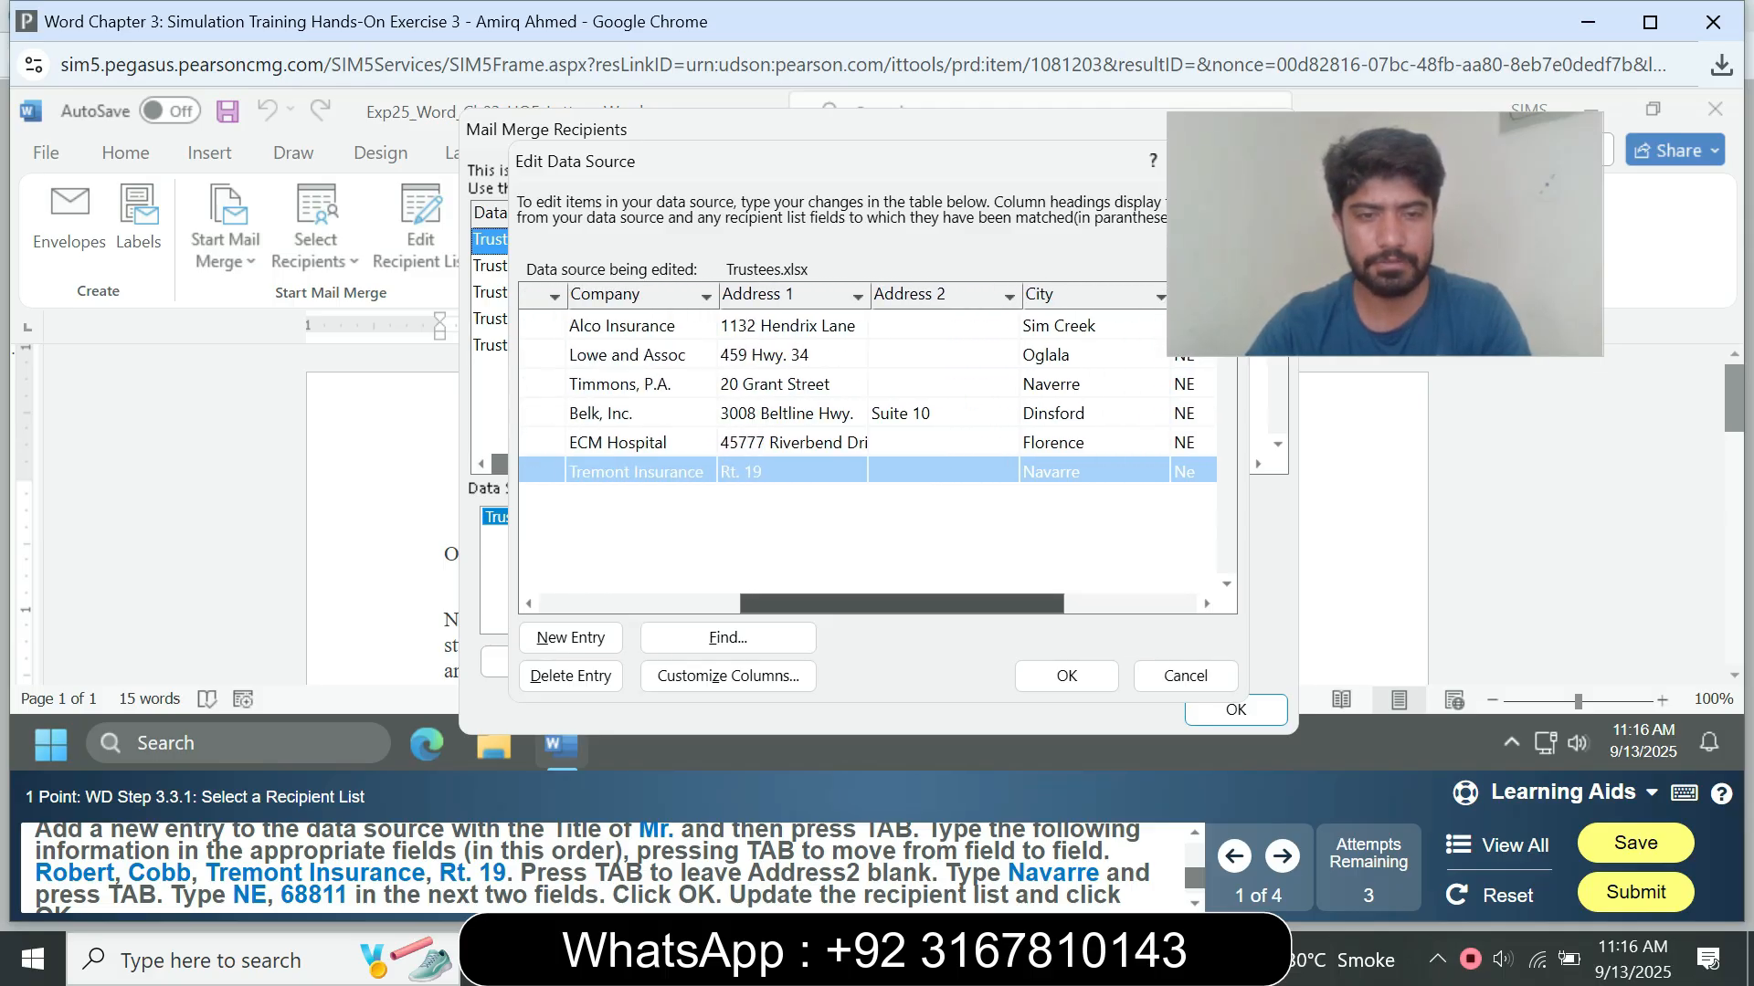
{"action": "left_click_drag", "start_coordinate": [902, 604], "coordinate": [701, 604]}
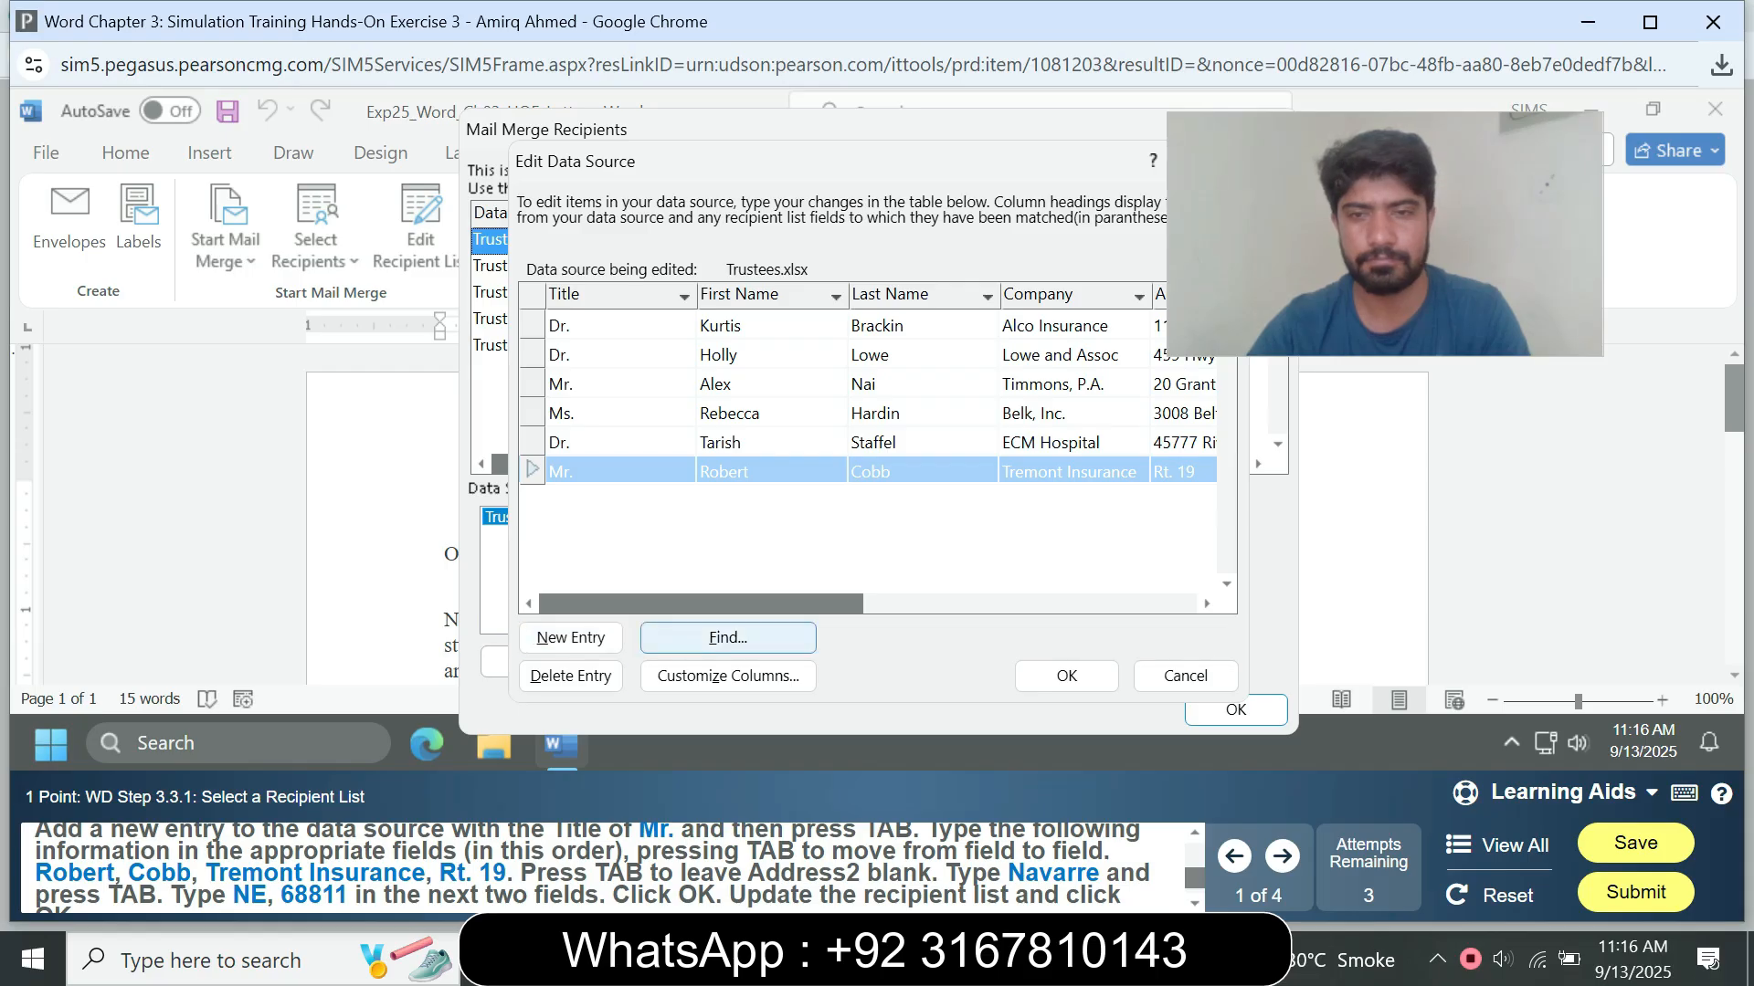
{"action": "left_click", "coordinate": [728, 639]}
{"action": "left_click", "coordinate": [571, 639]}
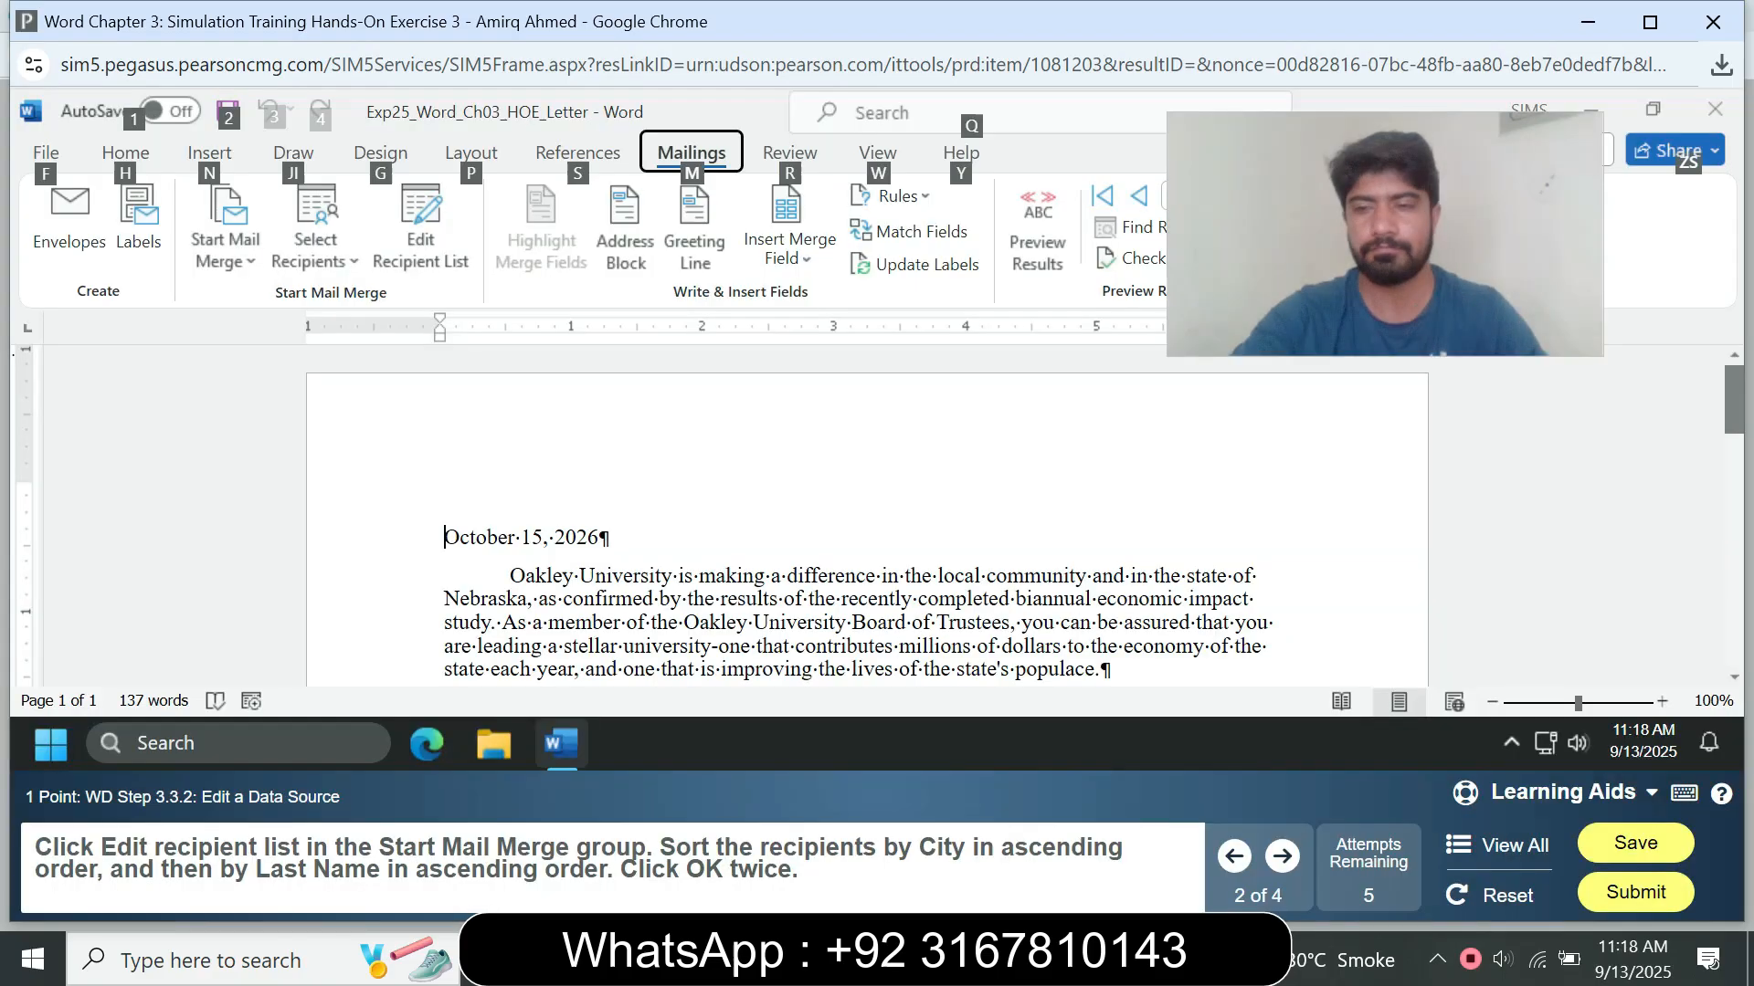
{"action": "key", "text": "alt"}
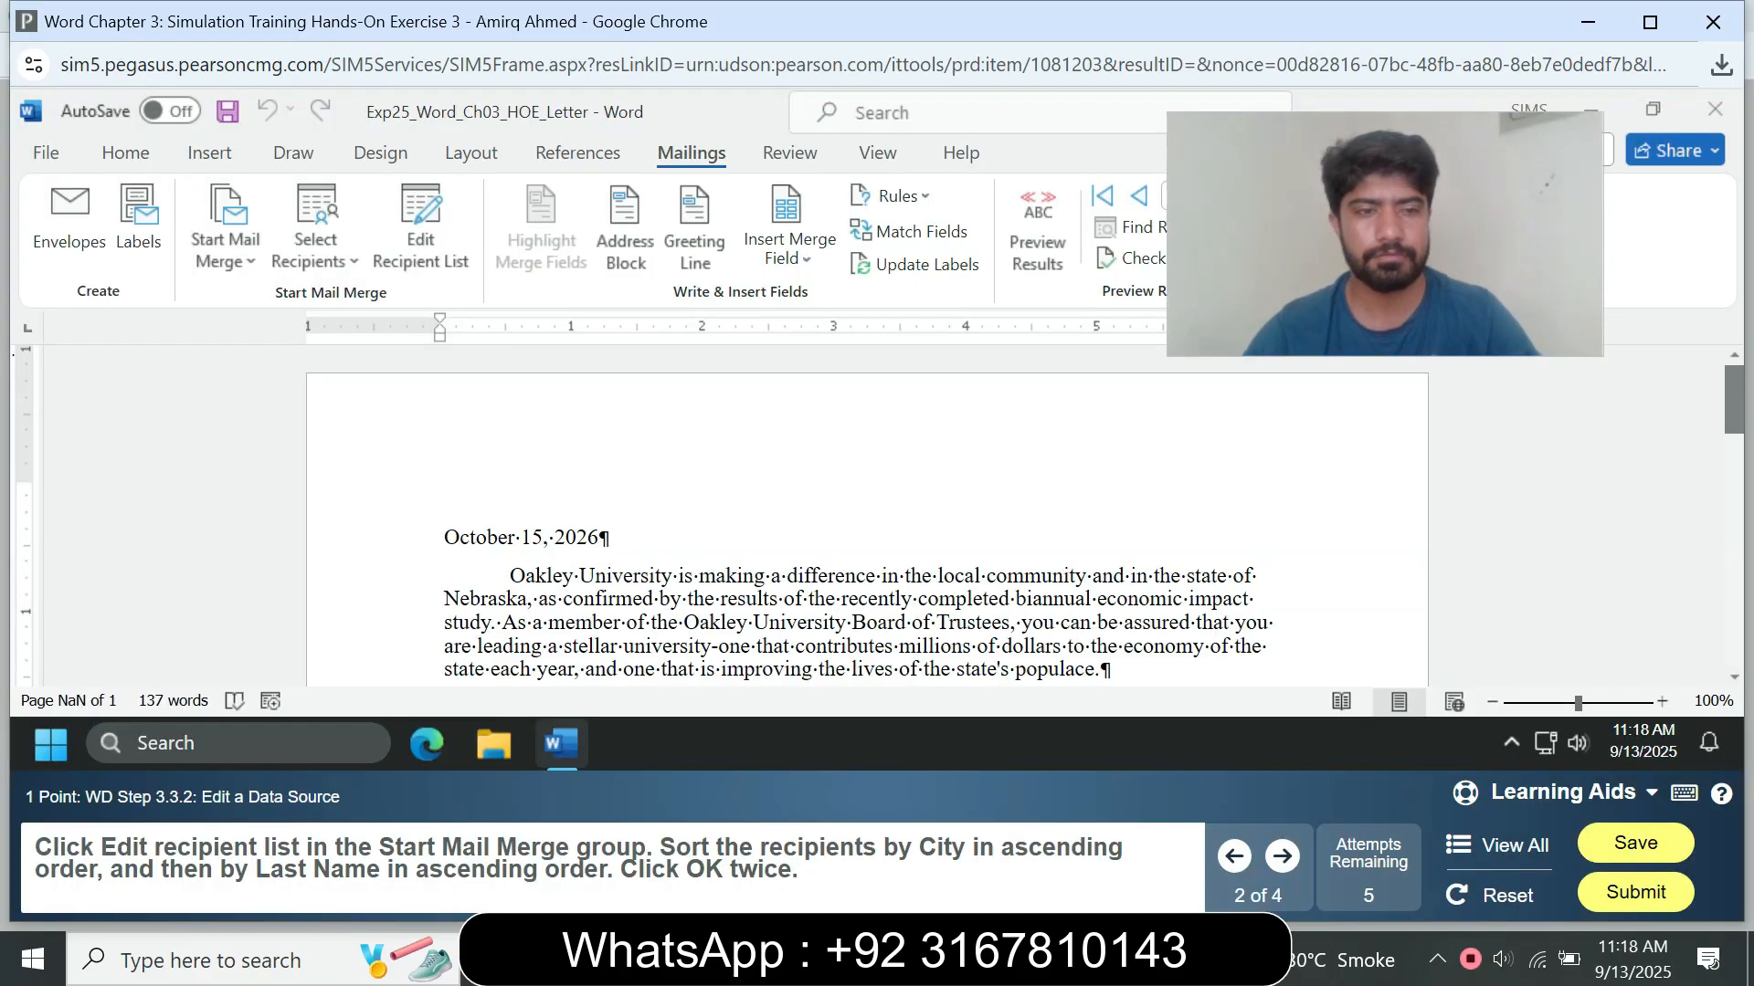
Step: Sort the mail merge recipient list by City in ascending order
{"action": "left_click", "coordinate": [420, 227]}
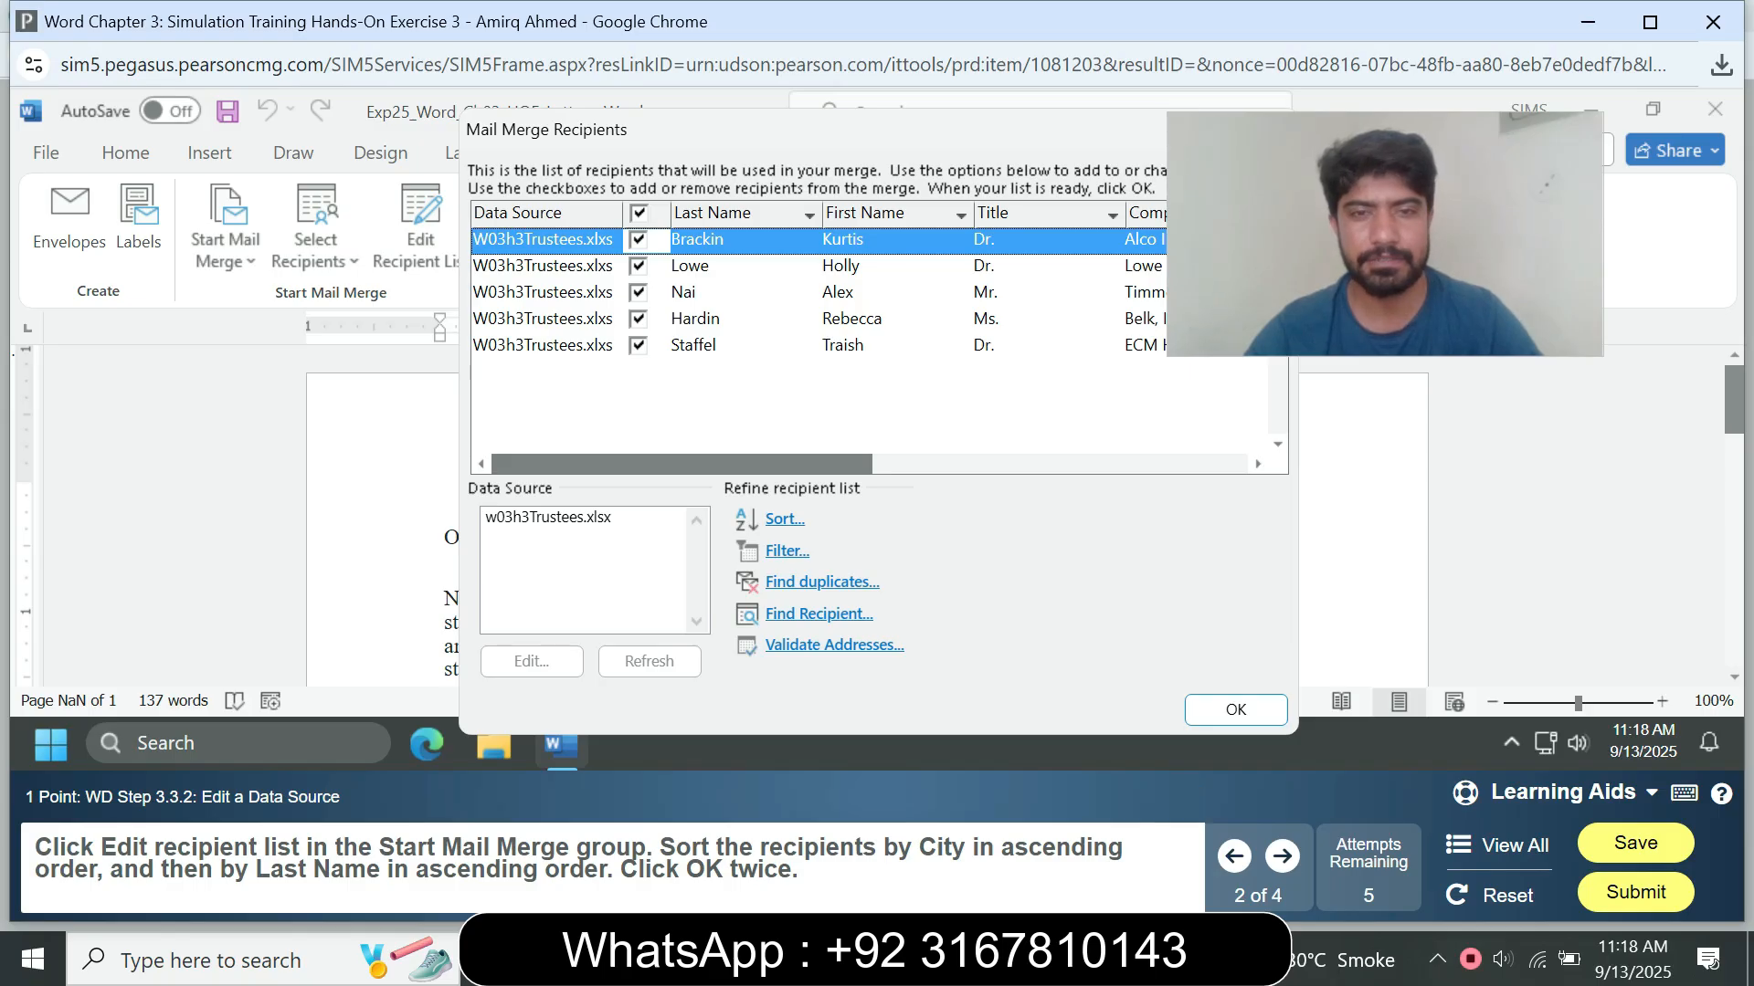
{"action": "left_click", "coordinate": [784, 519]}
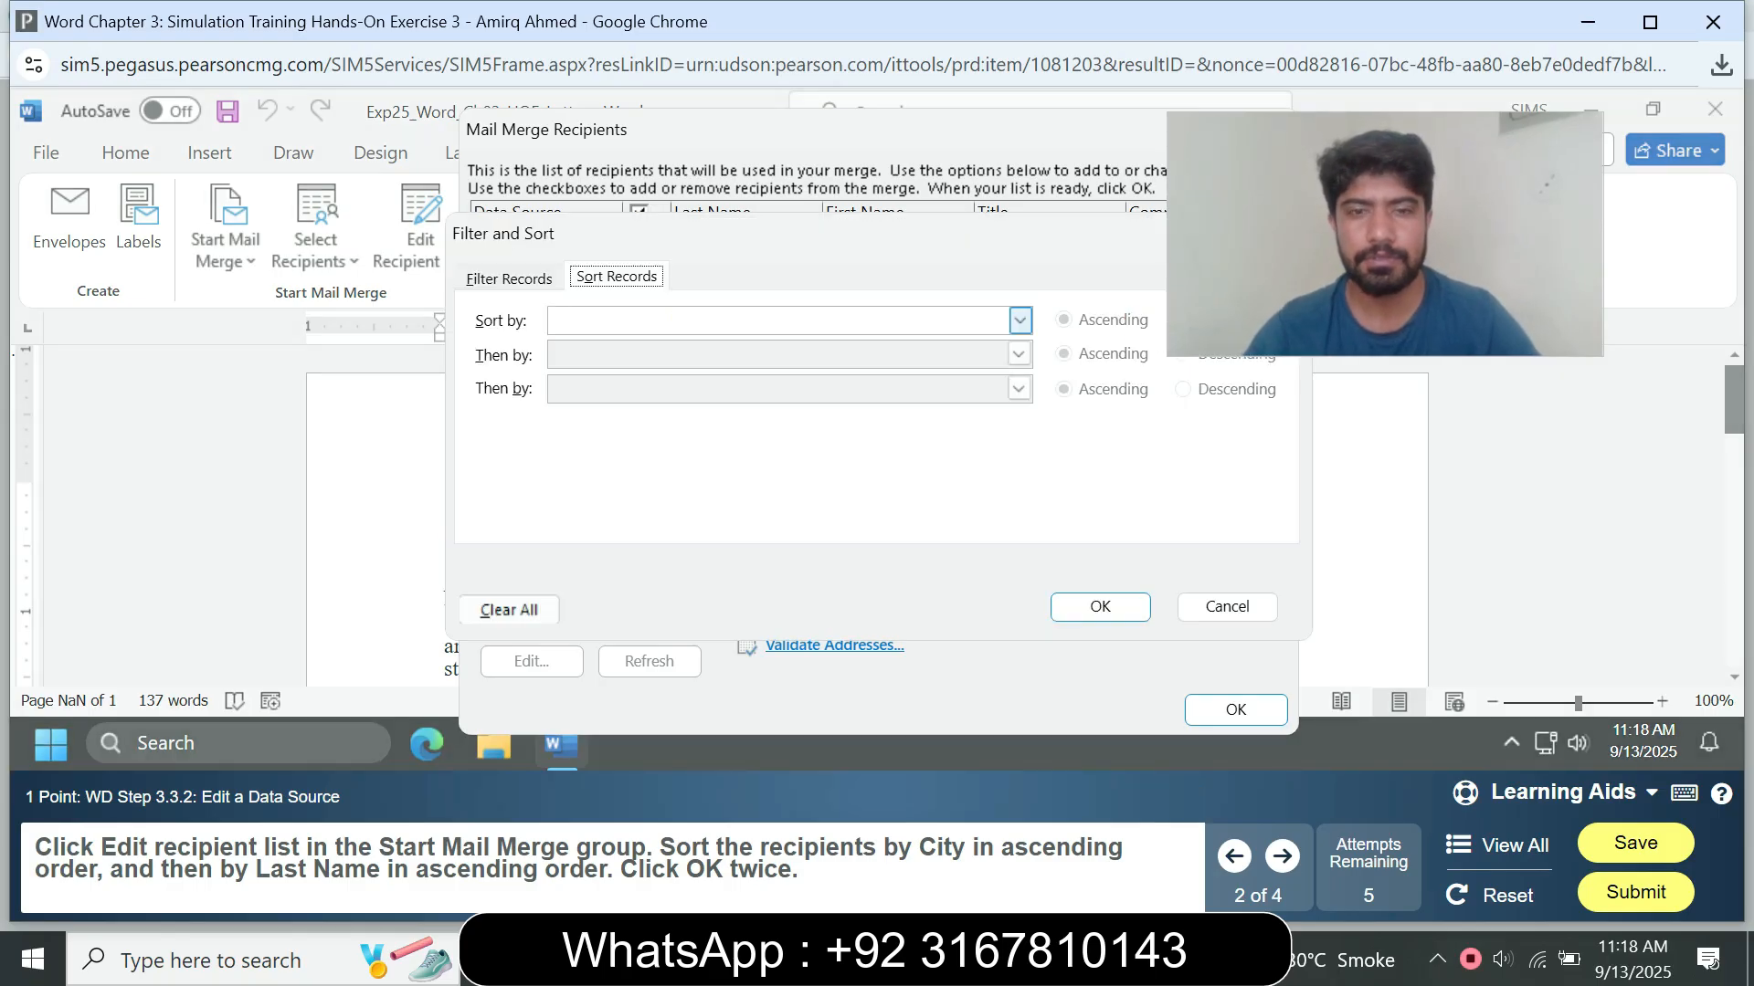
{"action": "left_click", "coordinate": [1020, 320]}
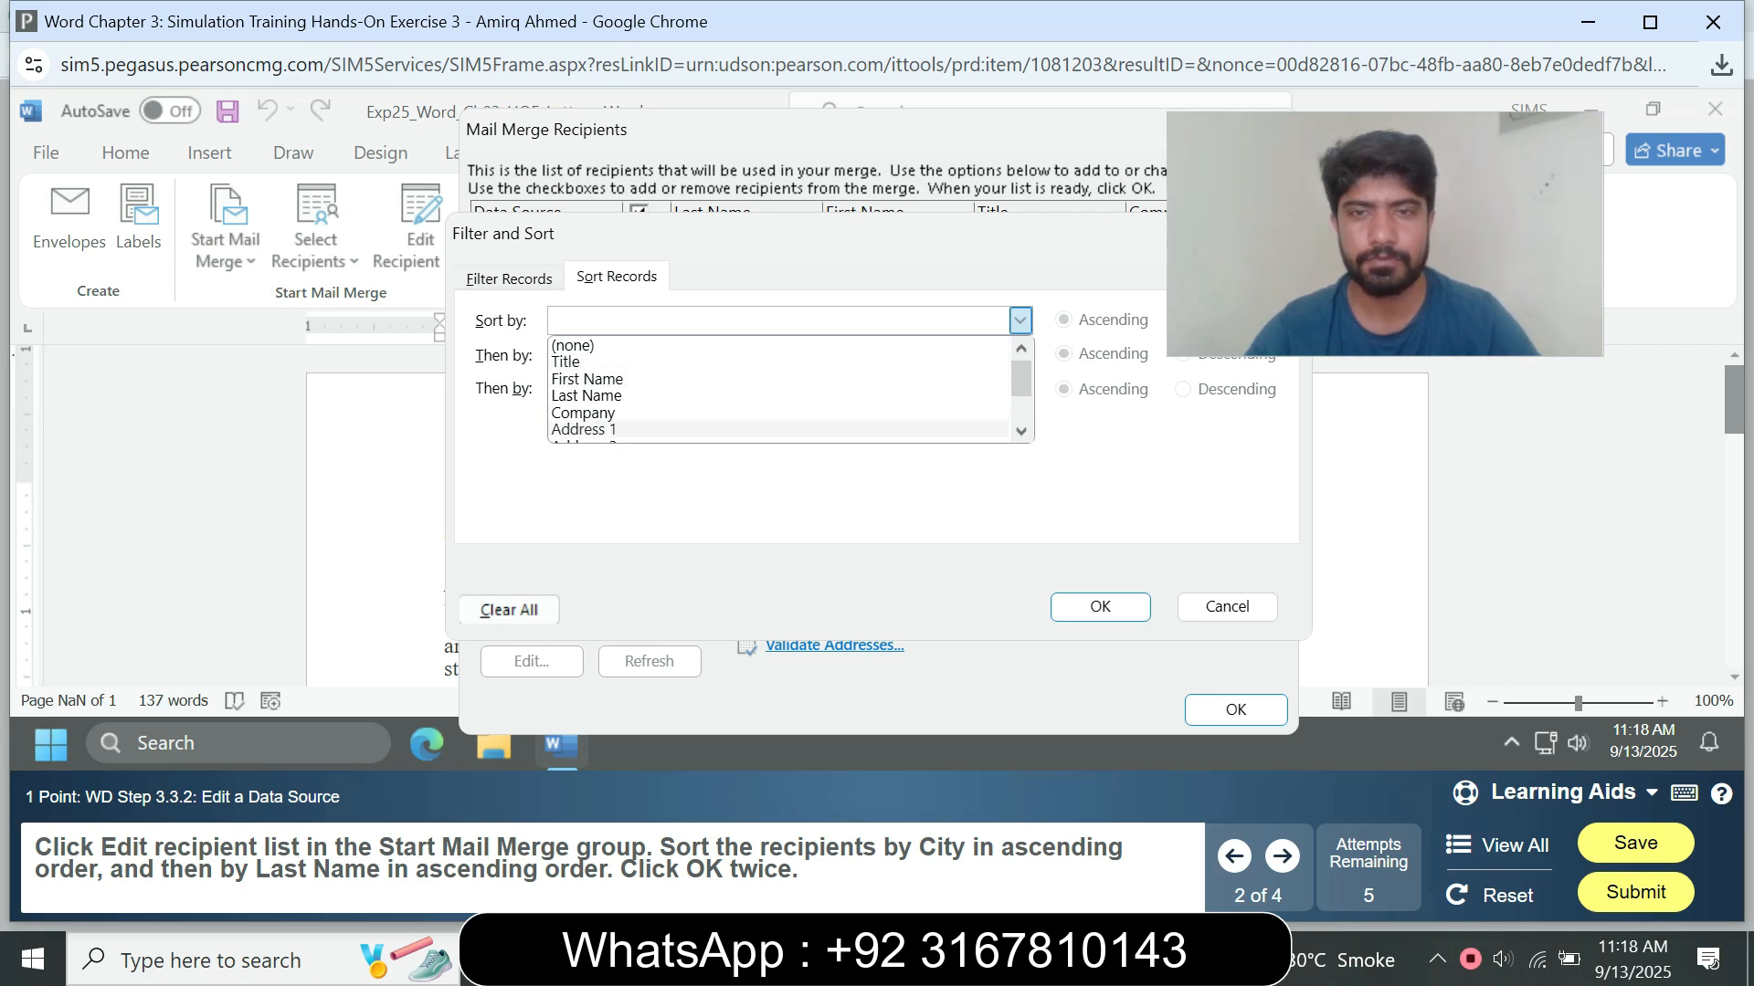
{"action": "scroll", "coordinate": [594, 428], "scroll_direction": "down", "scroll_amount": 2}
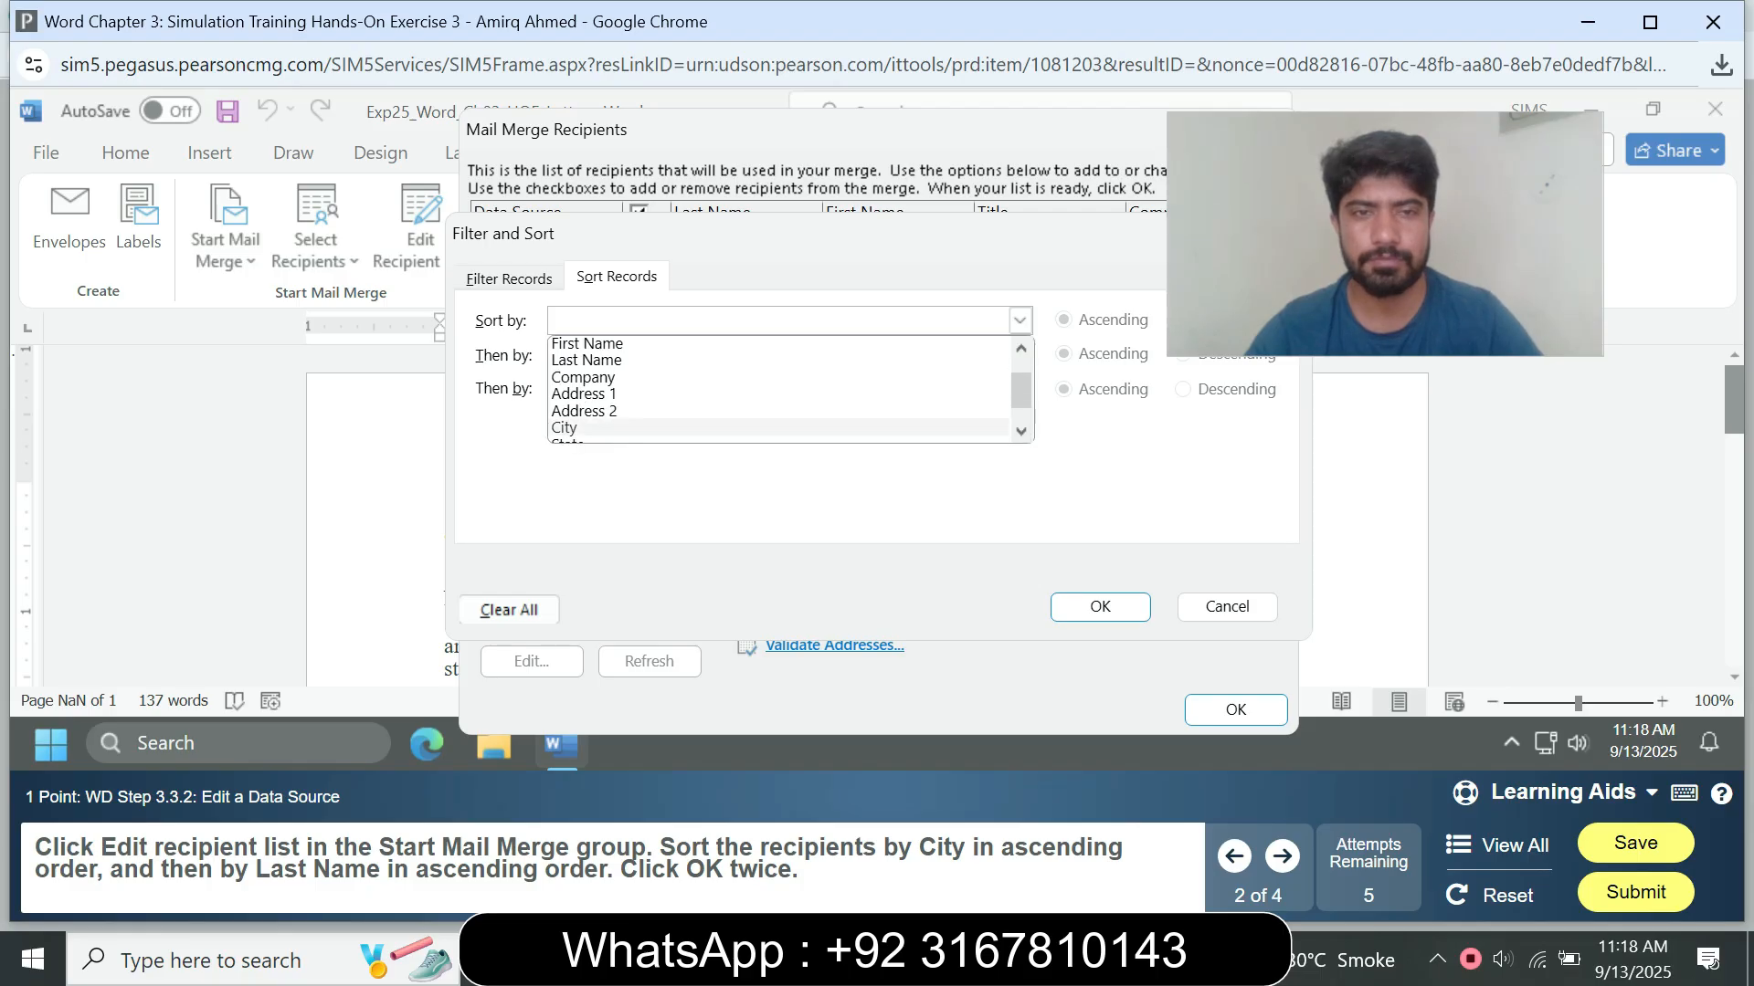
{"action": "left_click", "coordinate": [594, 428]}
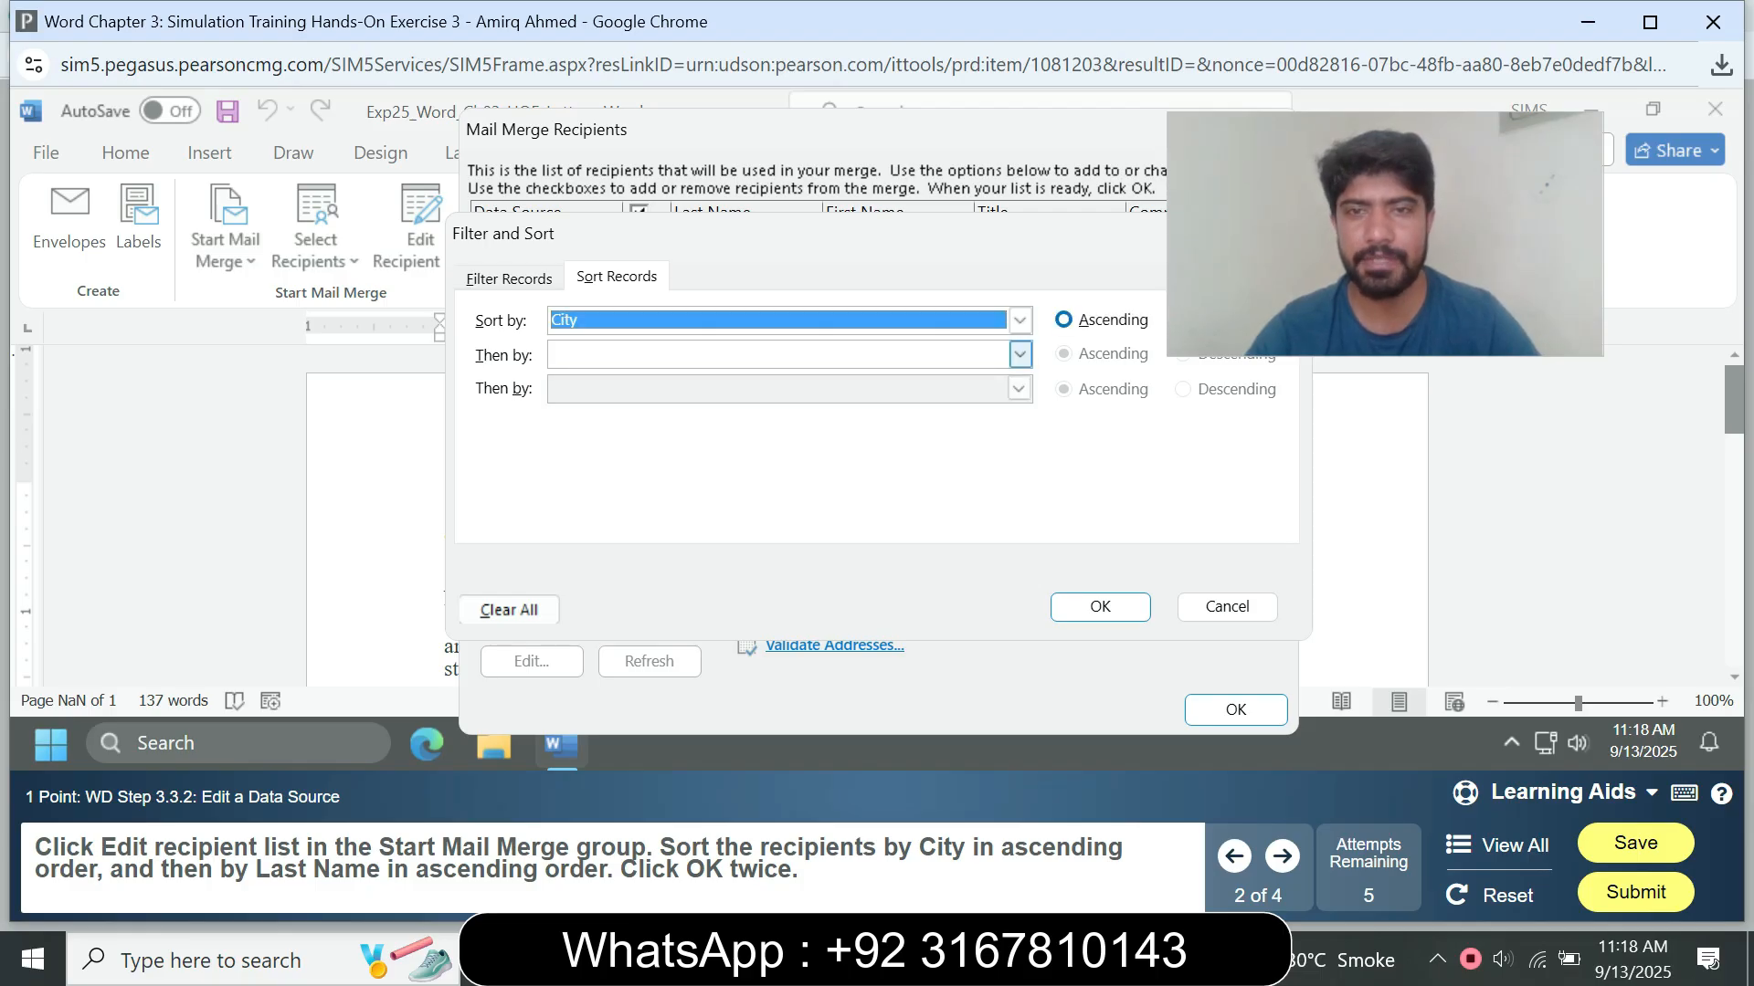
Step: Add Last Name in ascending order as the second sort level and accept the sorted recipient list
{"action": "left_click", "coordinate": [1019, 354]}
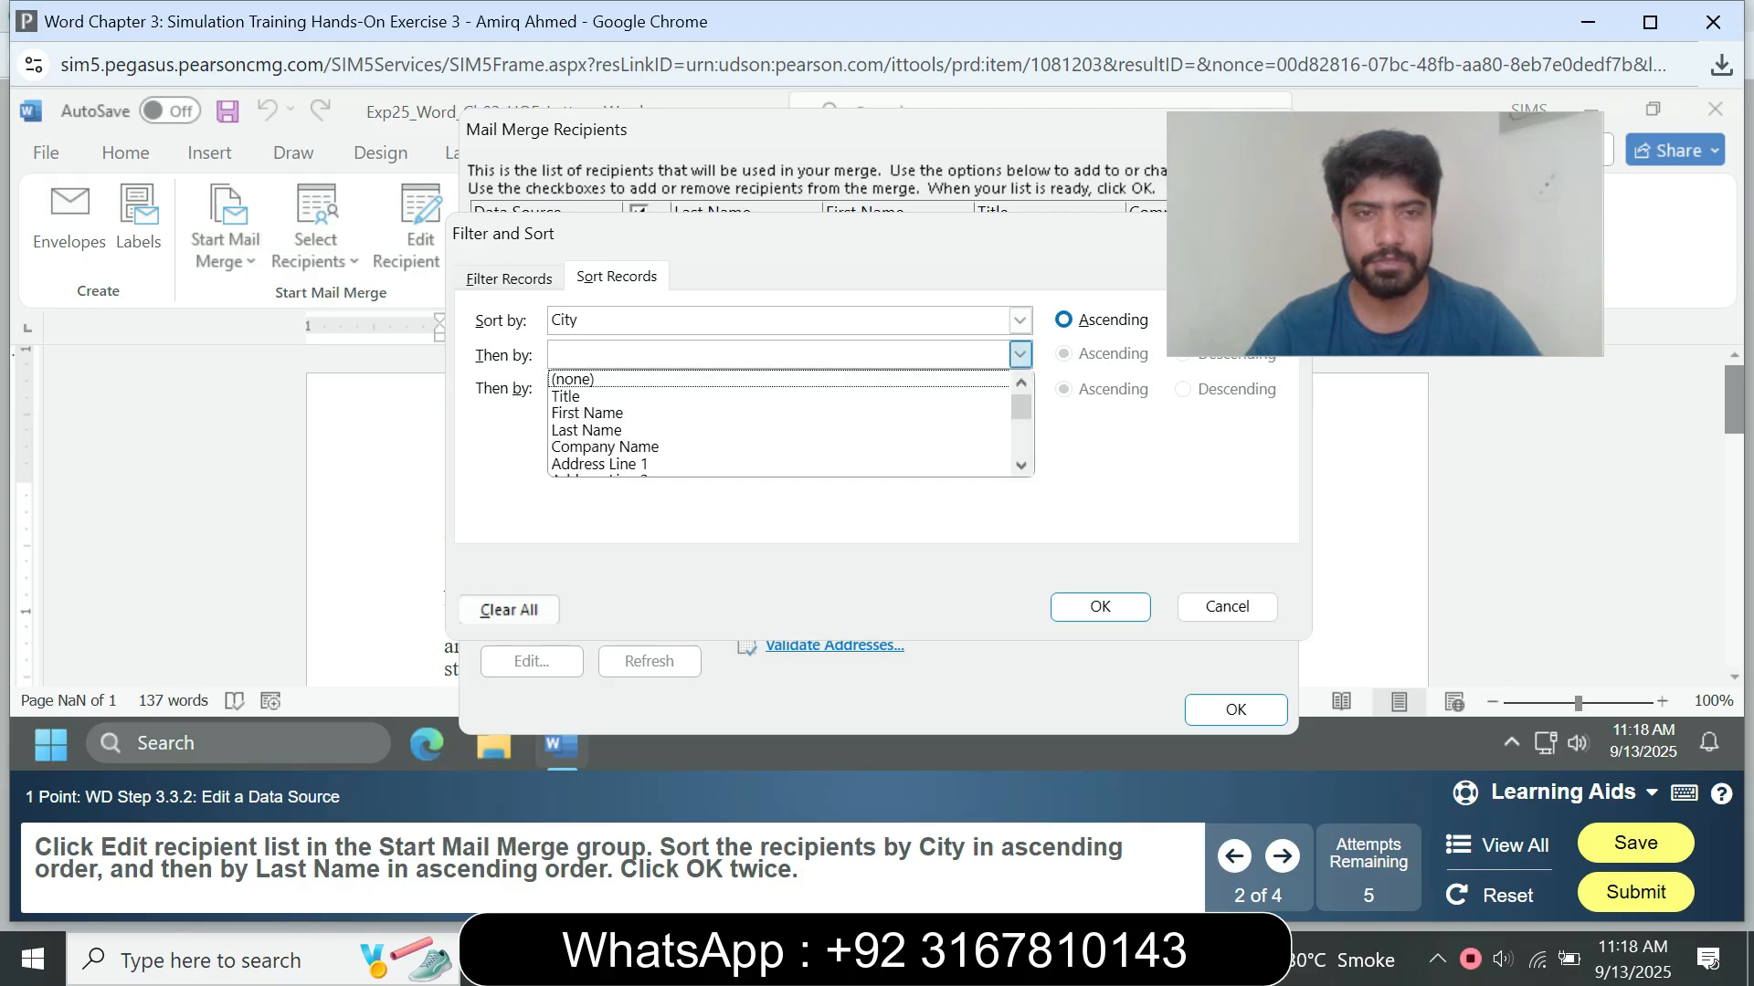
{"action": "left_click", "coordinate": [594, 429]}
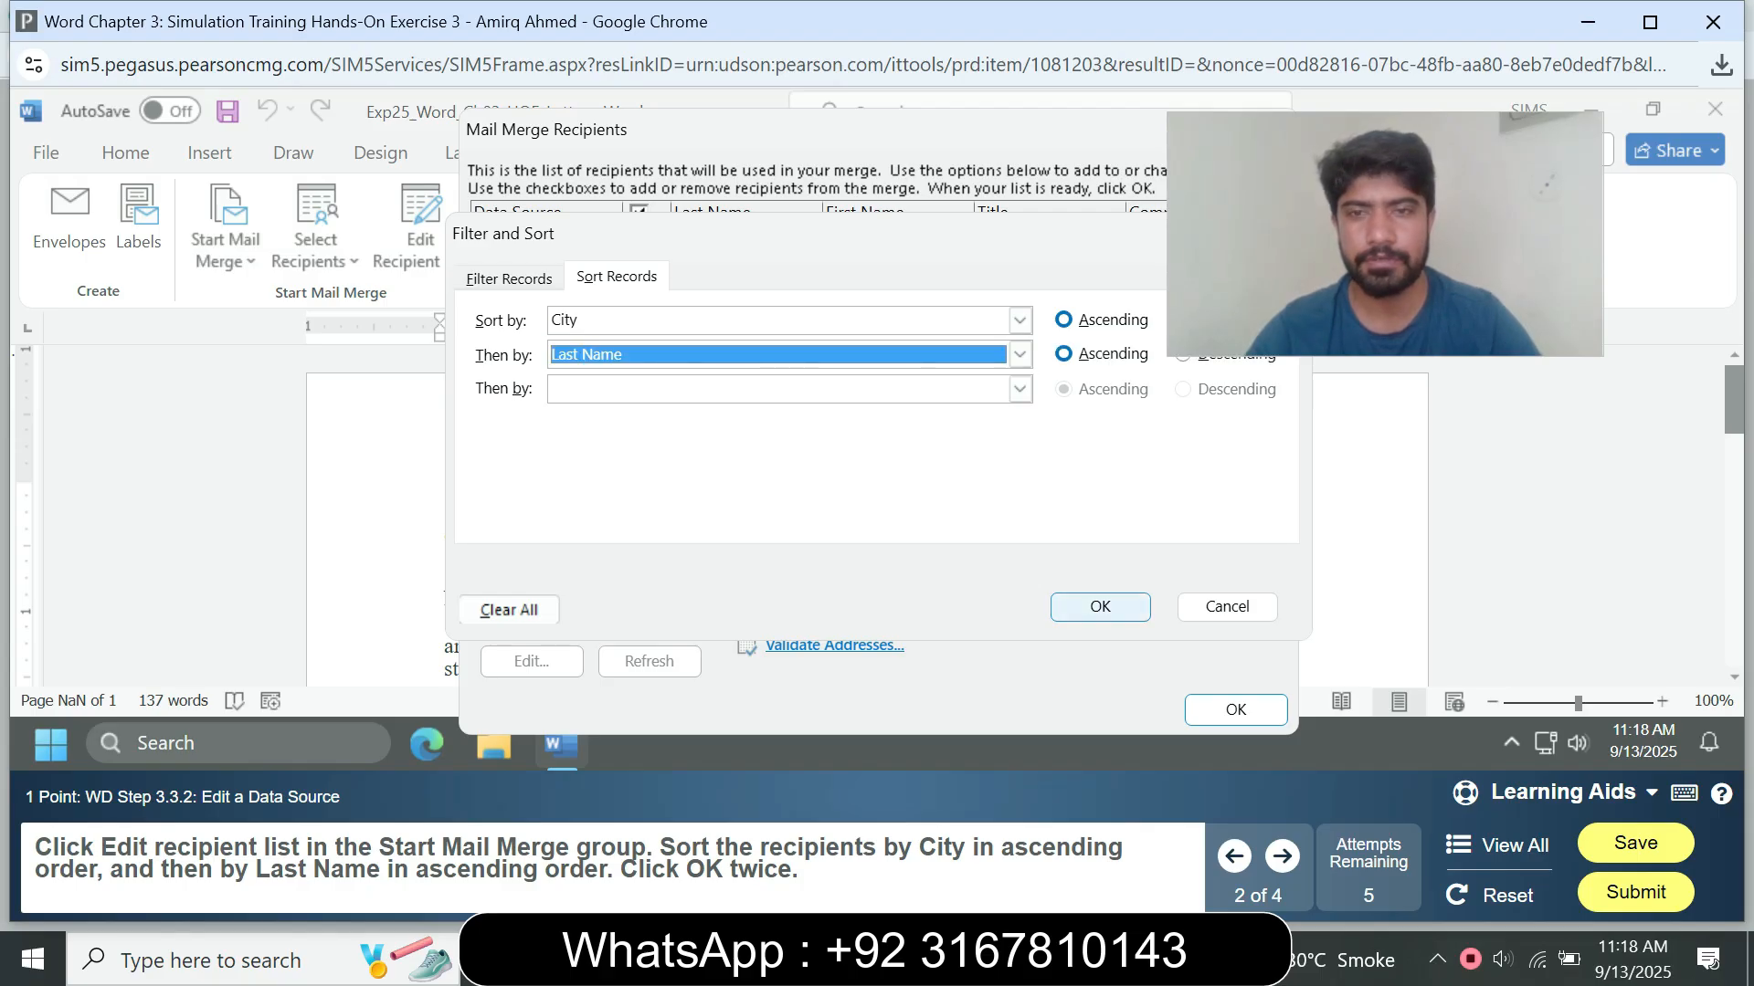
{"action": "left_click", "coordinate": [1099, 607]}
{"action": "left_click", "coordinate": [1236, 710]}
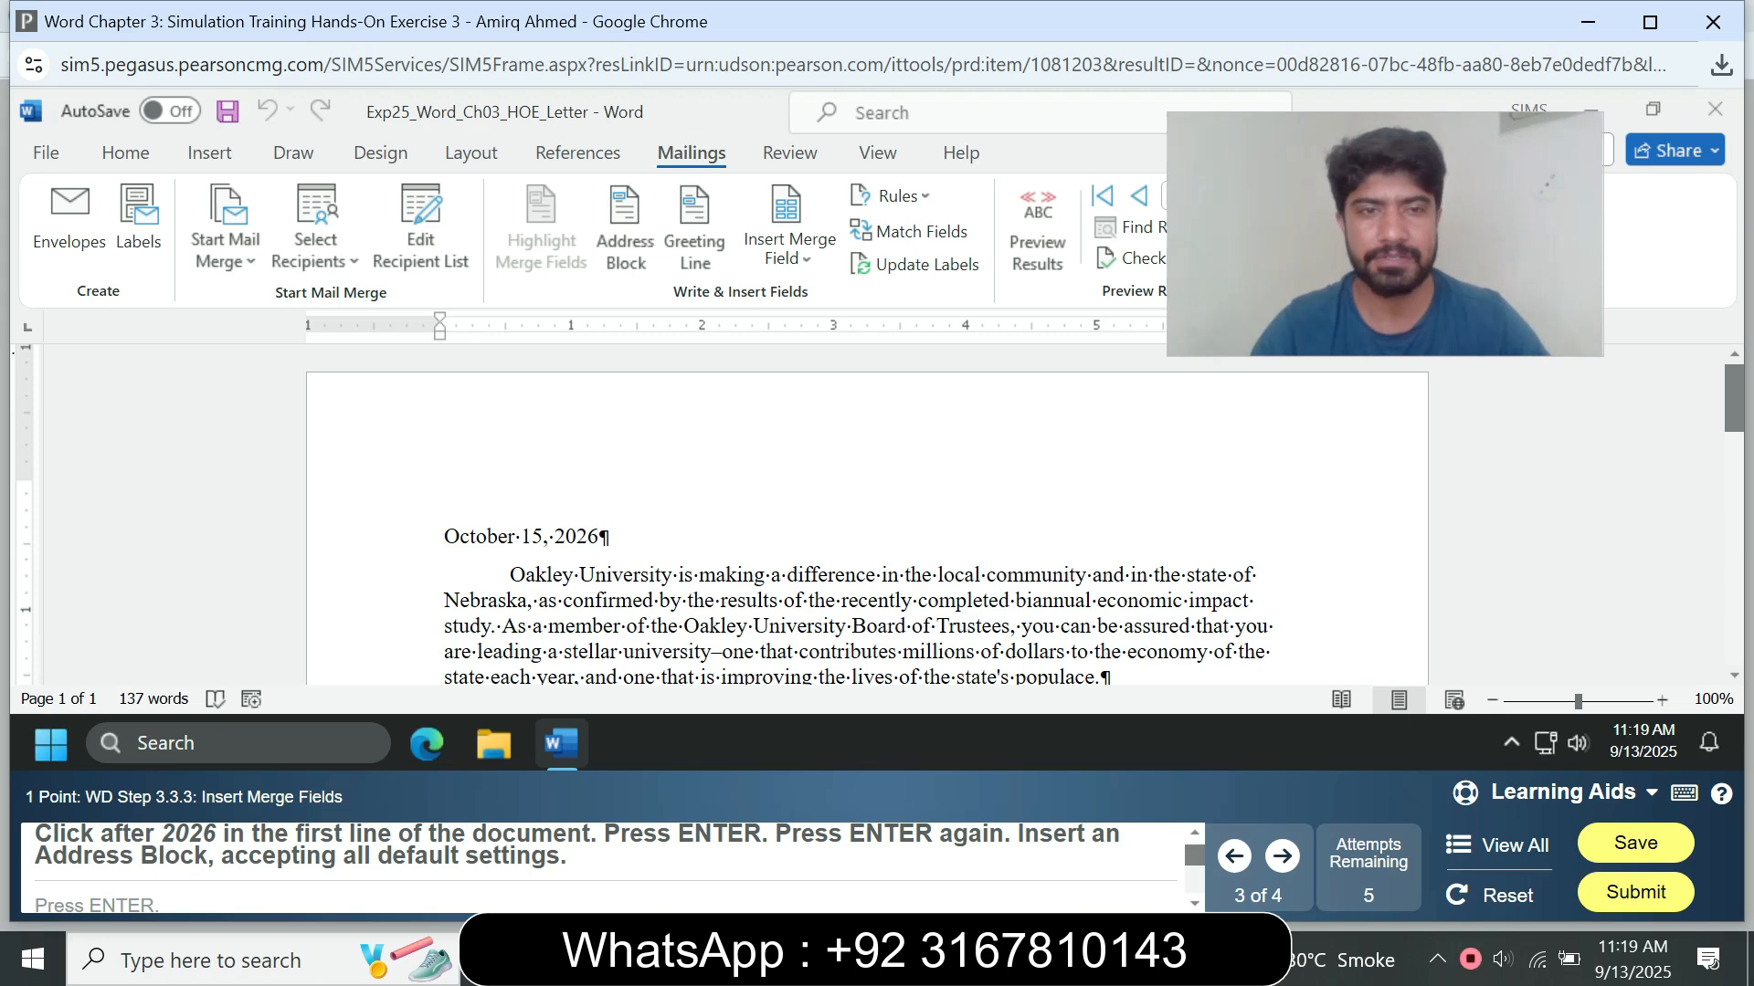
Step: Add two new paragraphs after the date line and insert an Address Block with the default settings
{"action": "key", "text": "Return"}
{"action": "key", "text": "Return"}
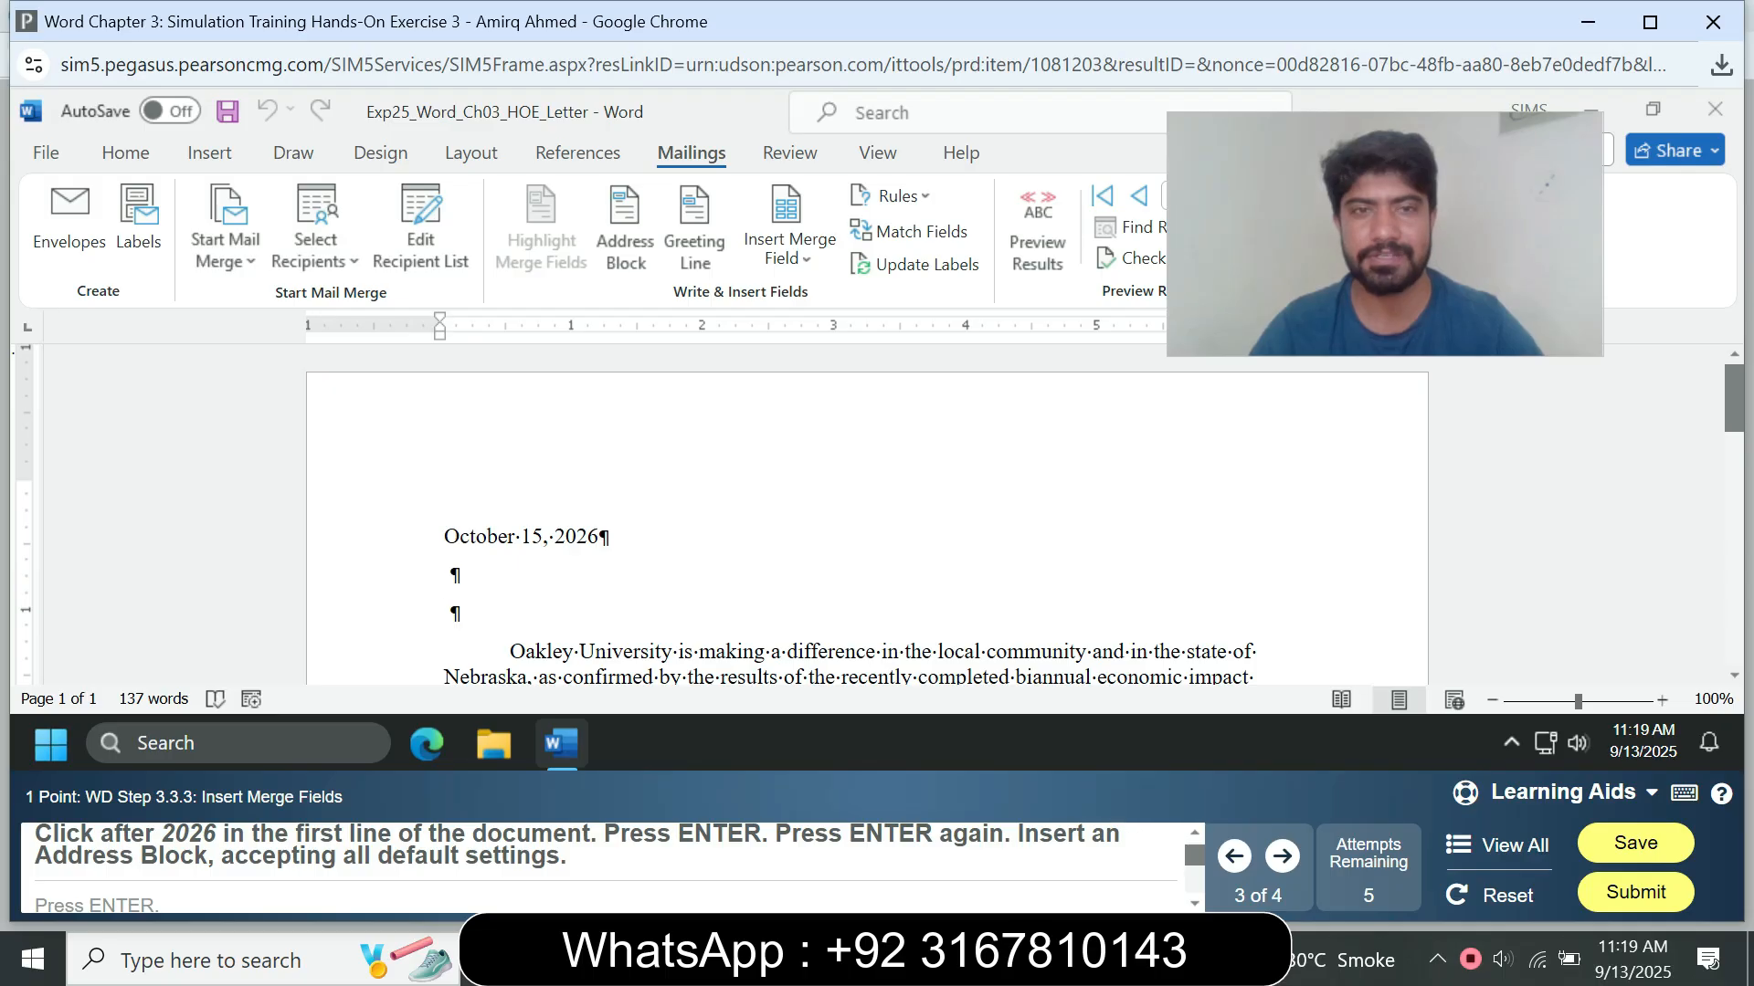
{"action": "left_click", "coordinate": [625, 223]}
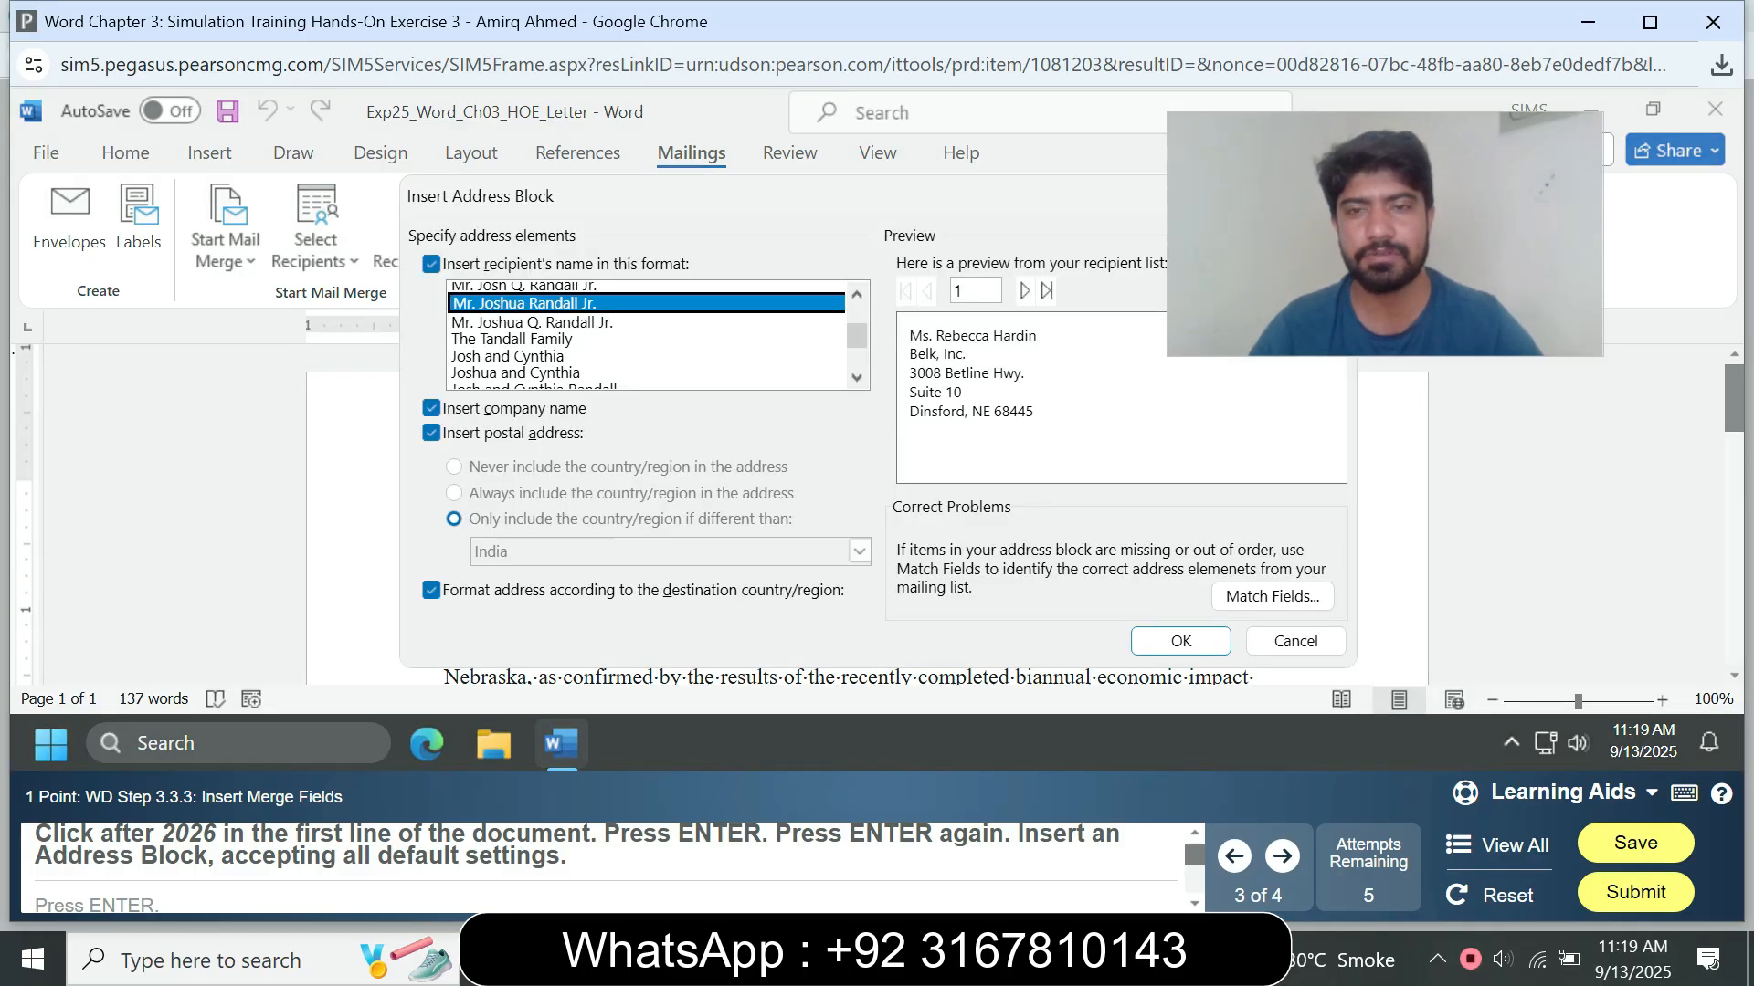
{"action": "left_click", "coordinate": [1181, 640]}
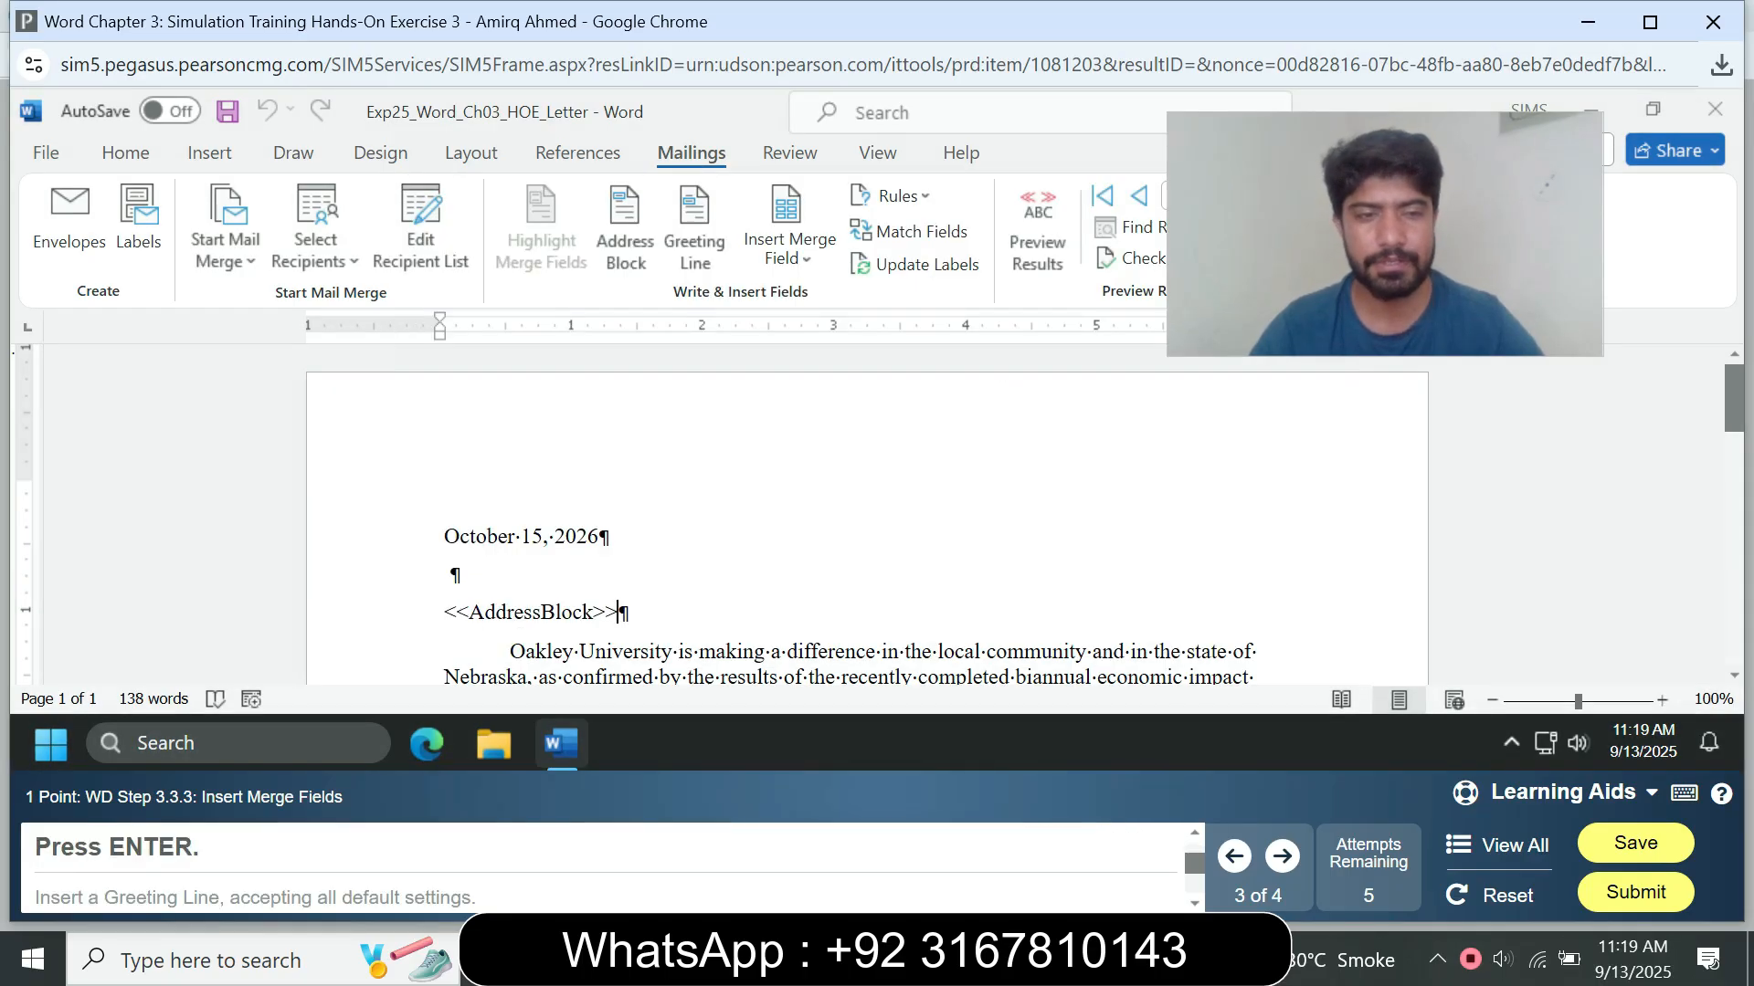
Step: Insert a Greeting Line with the default settings on a new line below the address block and preview the merge results
{"action": "key", "text": "Return"}
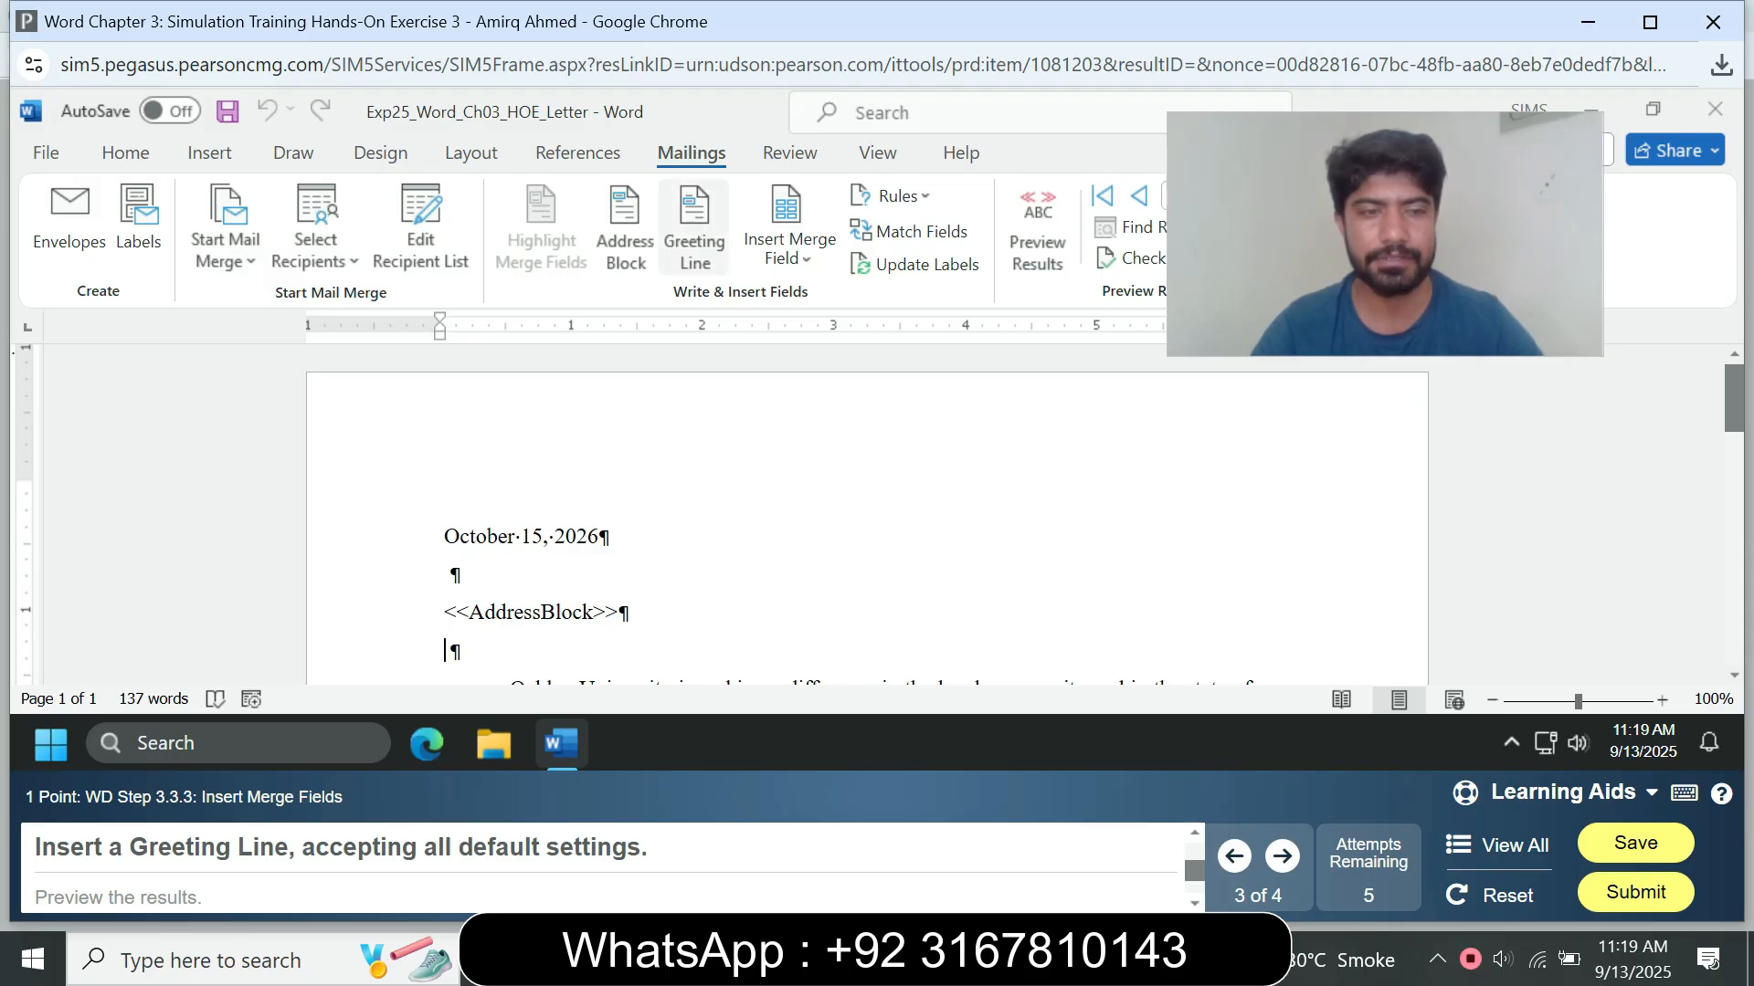
{"action": "left_click", "coordinate": [694, 228]}
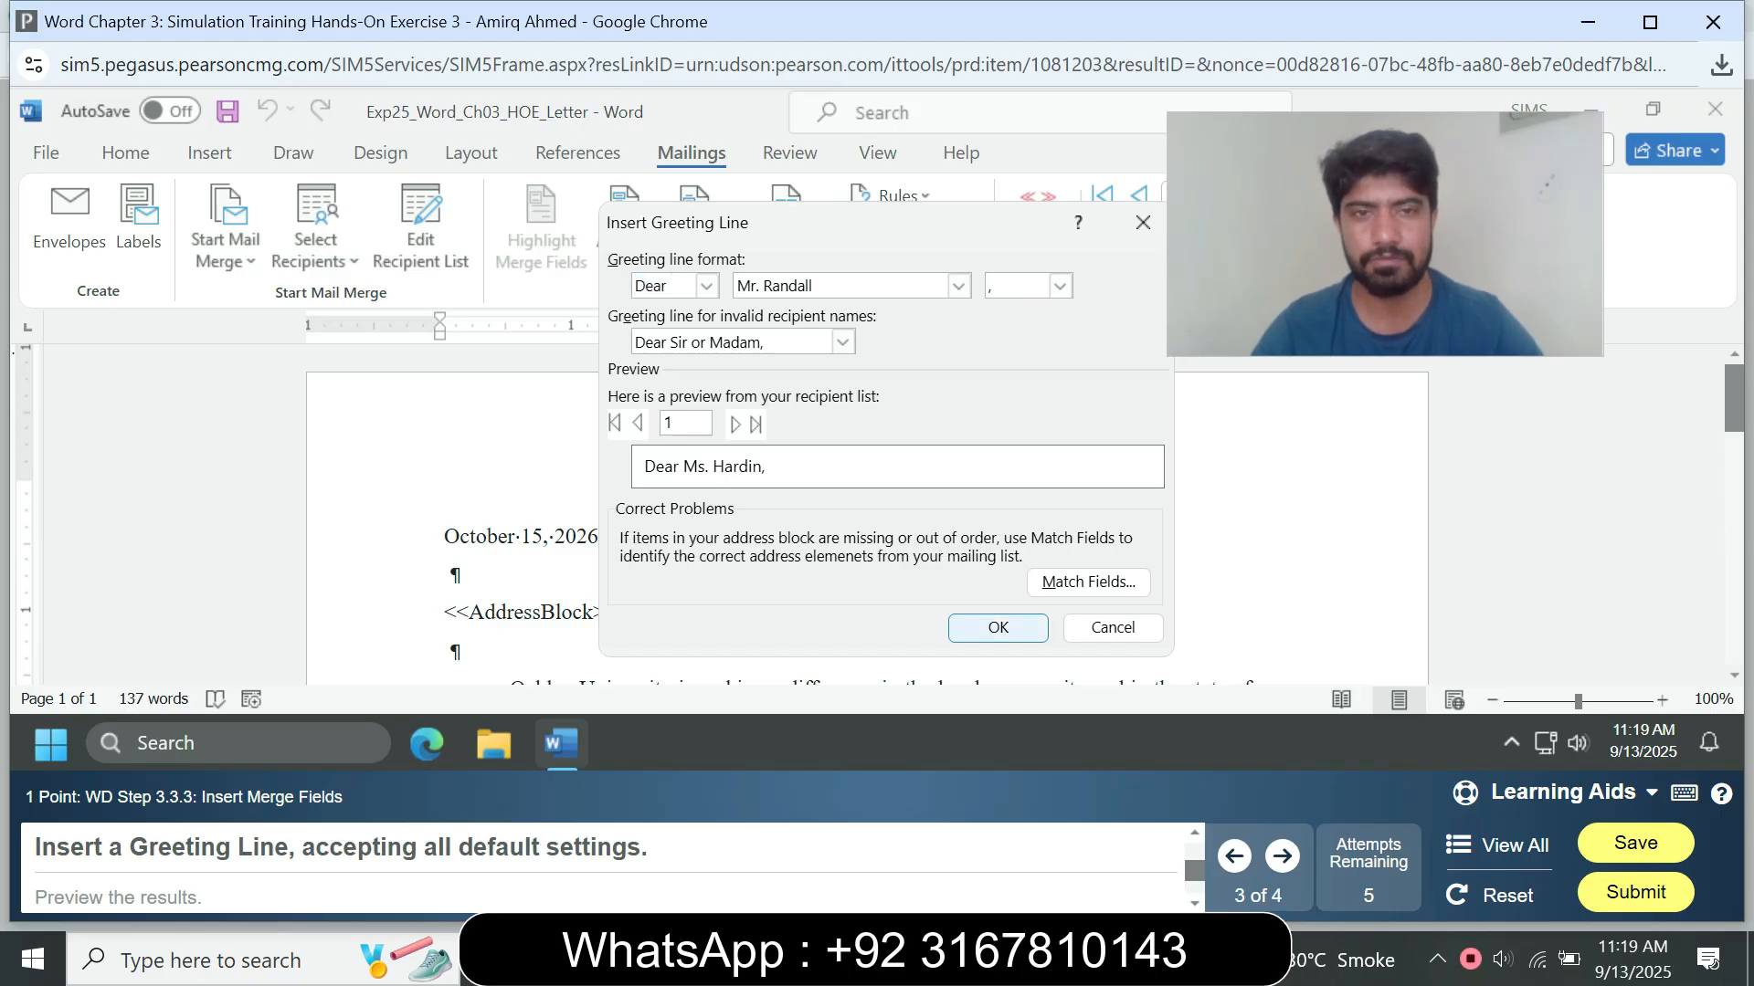
{"action": "key", "text": "Return"}
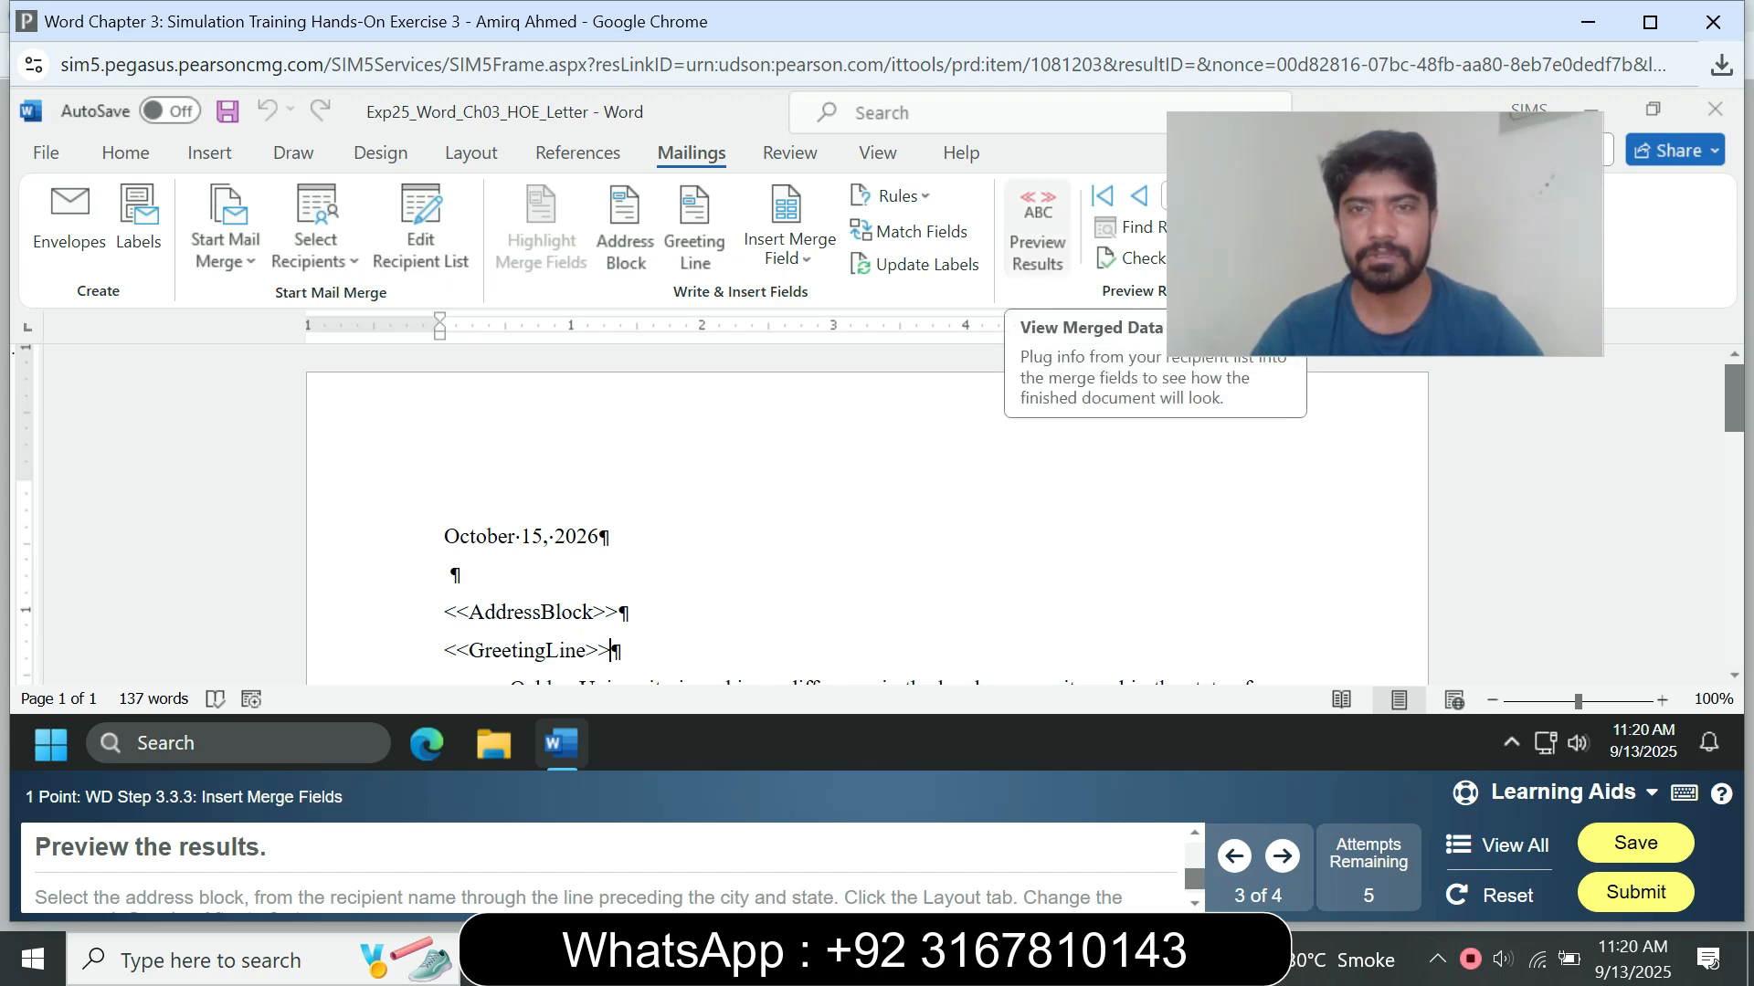
{"action": "left_click", "coordinate": [1038, 235]}
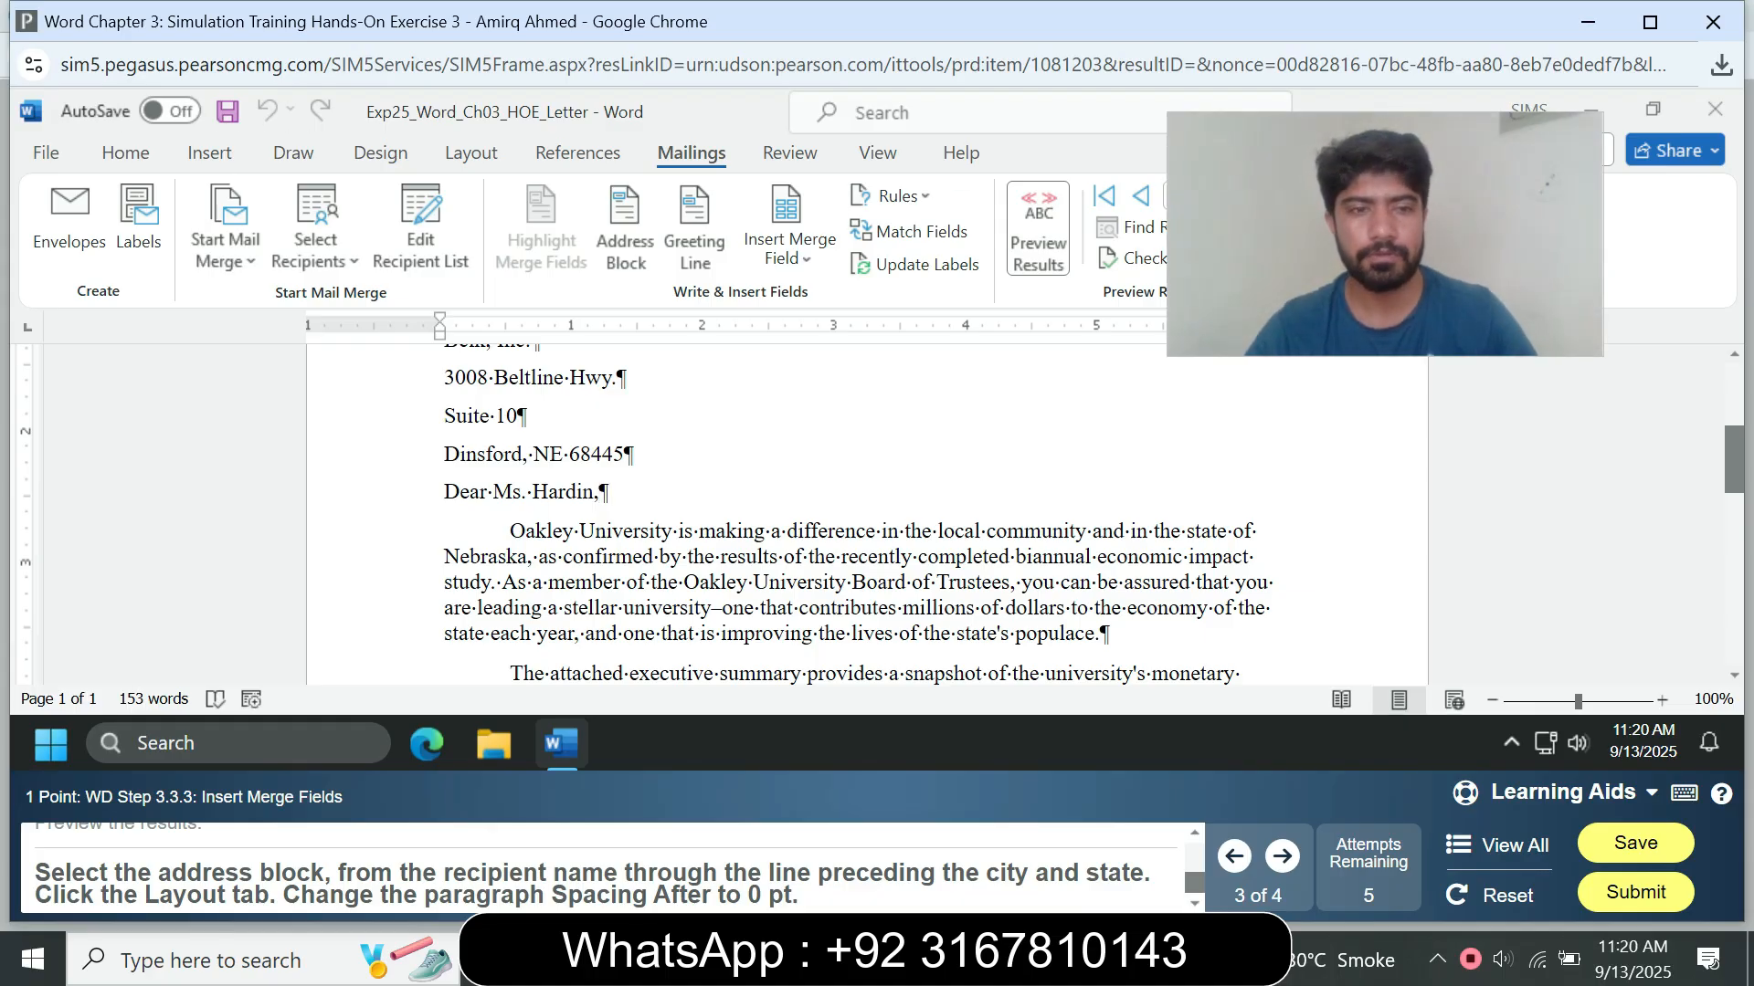
Step: Set the paragraph Spacing After to 0 pt for the address lines from the recipient name through the "Suite 10" line
{"action": "scroll", "coordinate": [868, 516], "scroll_direction": "up", "scroll_amount": 4}
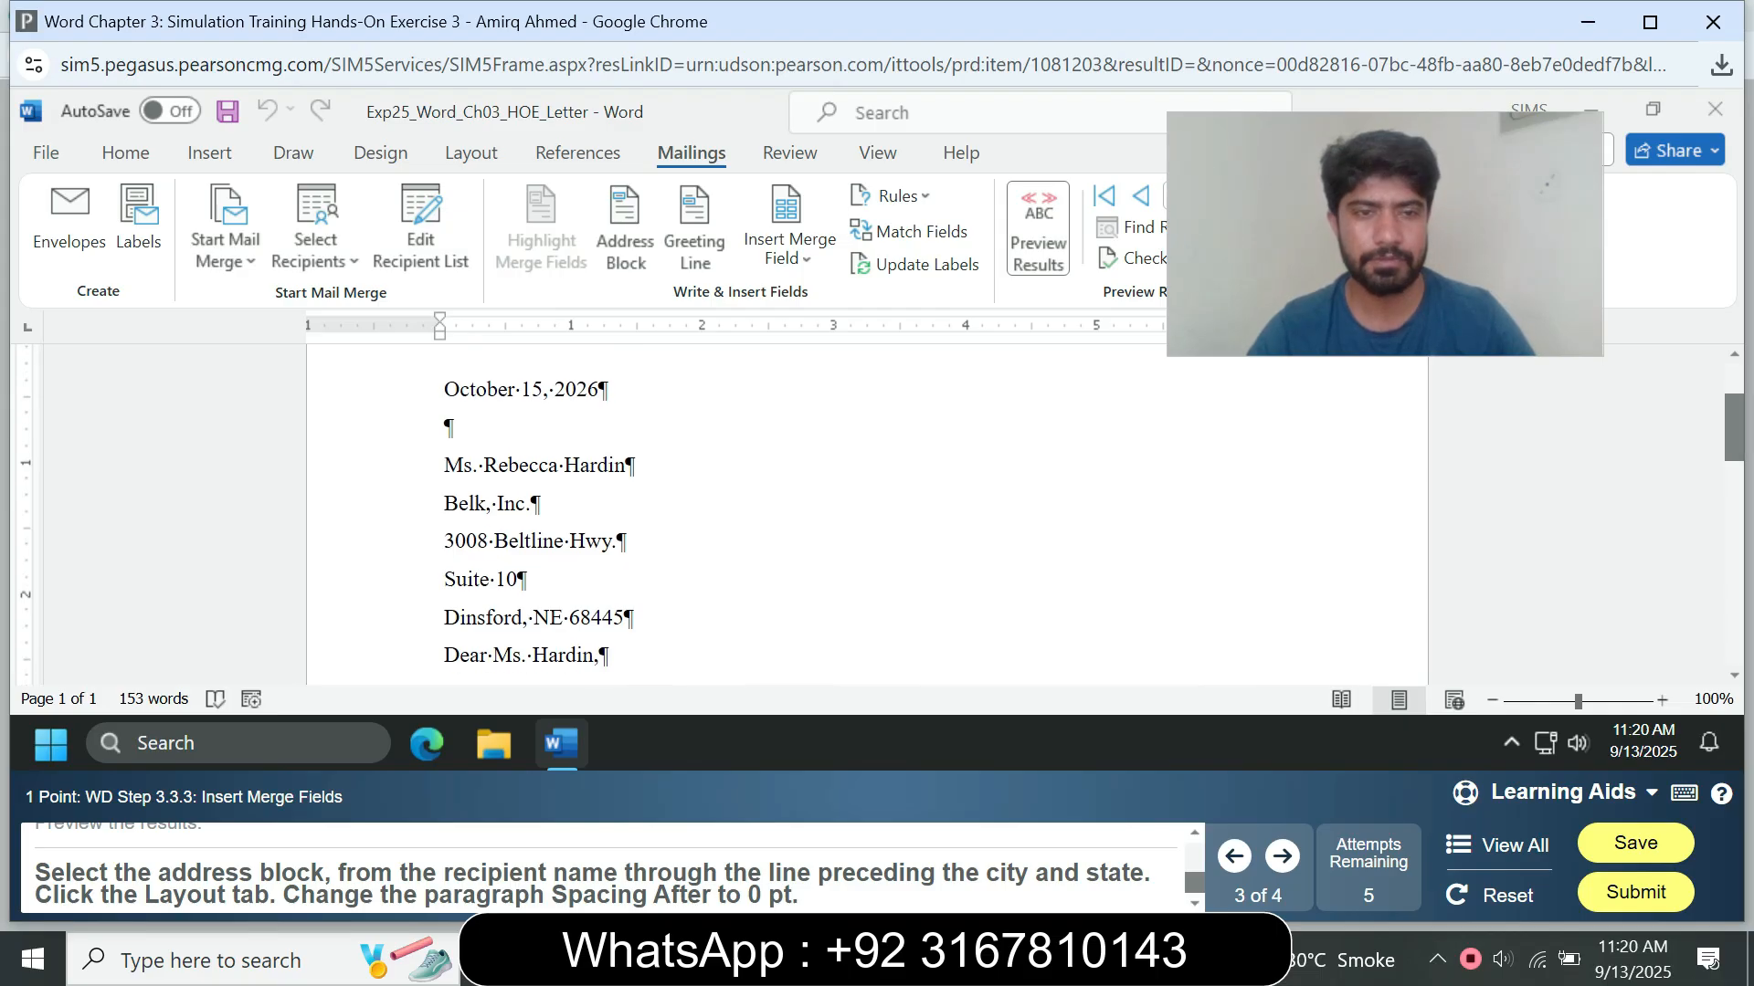
{"action": "left_click_drag", "start_coordinate": [444, 465], "coordinate": [543, 541]}
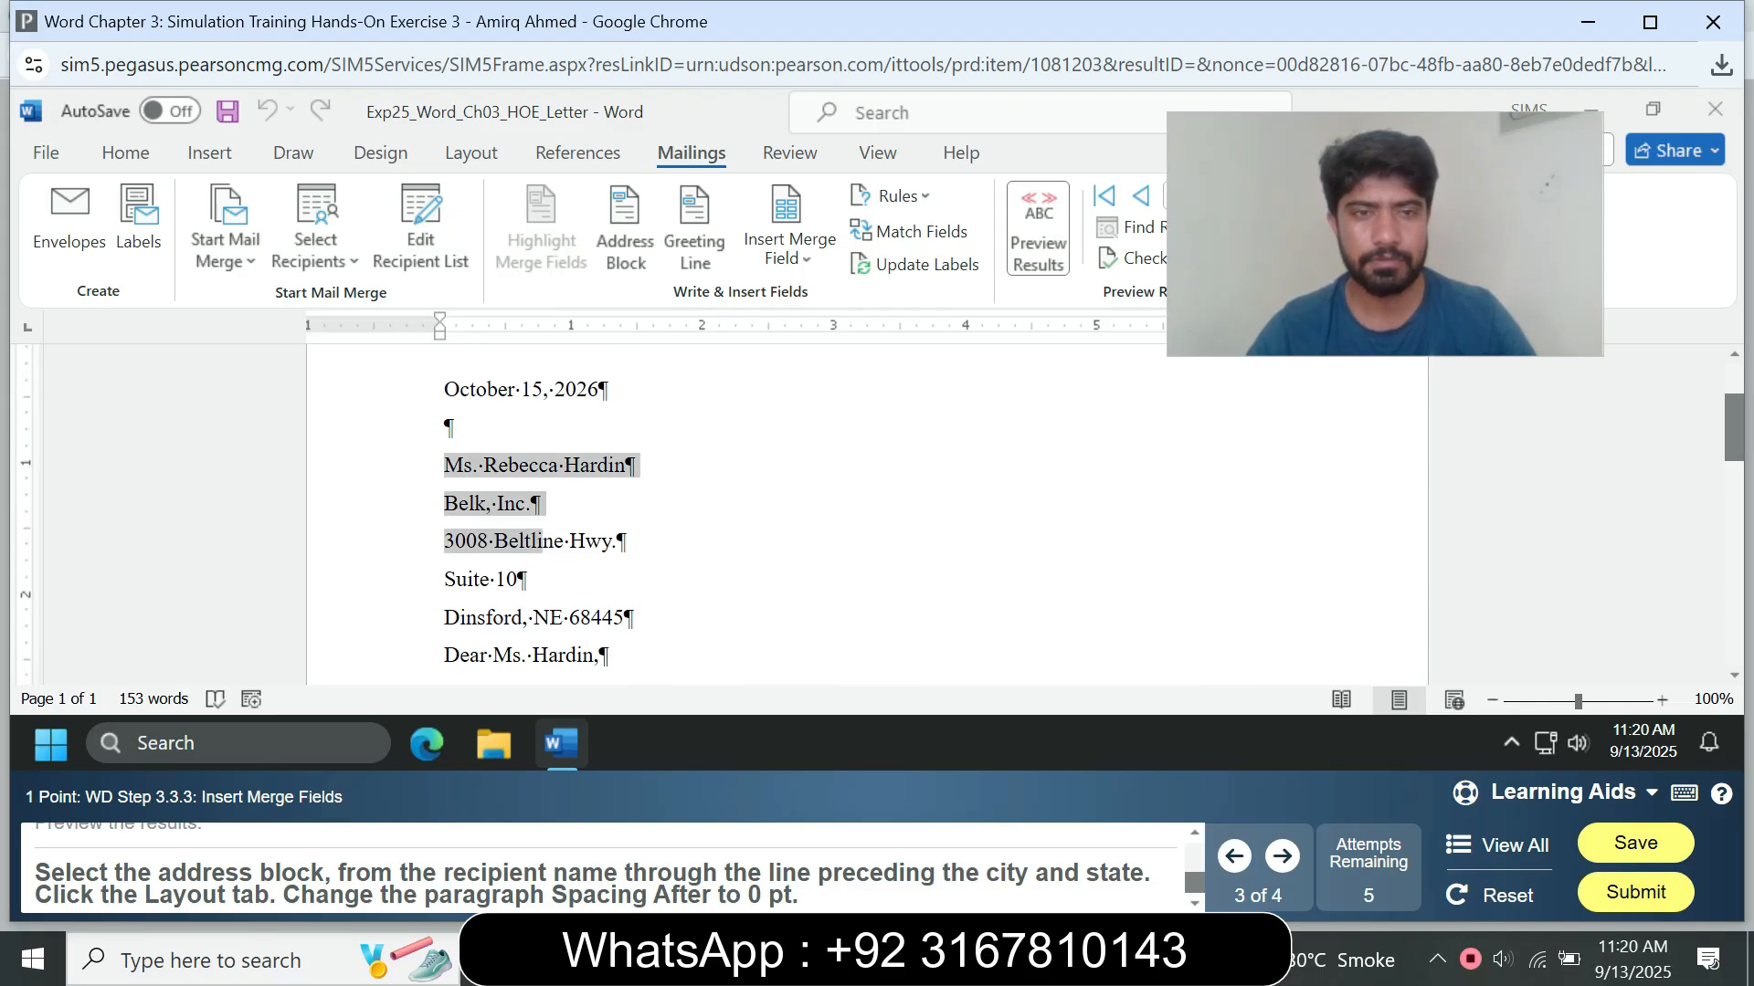
{"action": "left_click_drag", "start_coordinate": [579, 618], "coordinate": [527, 581]}
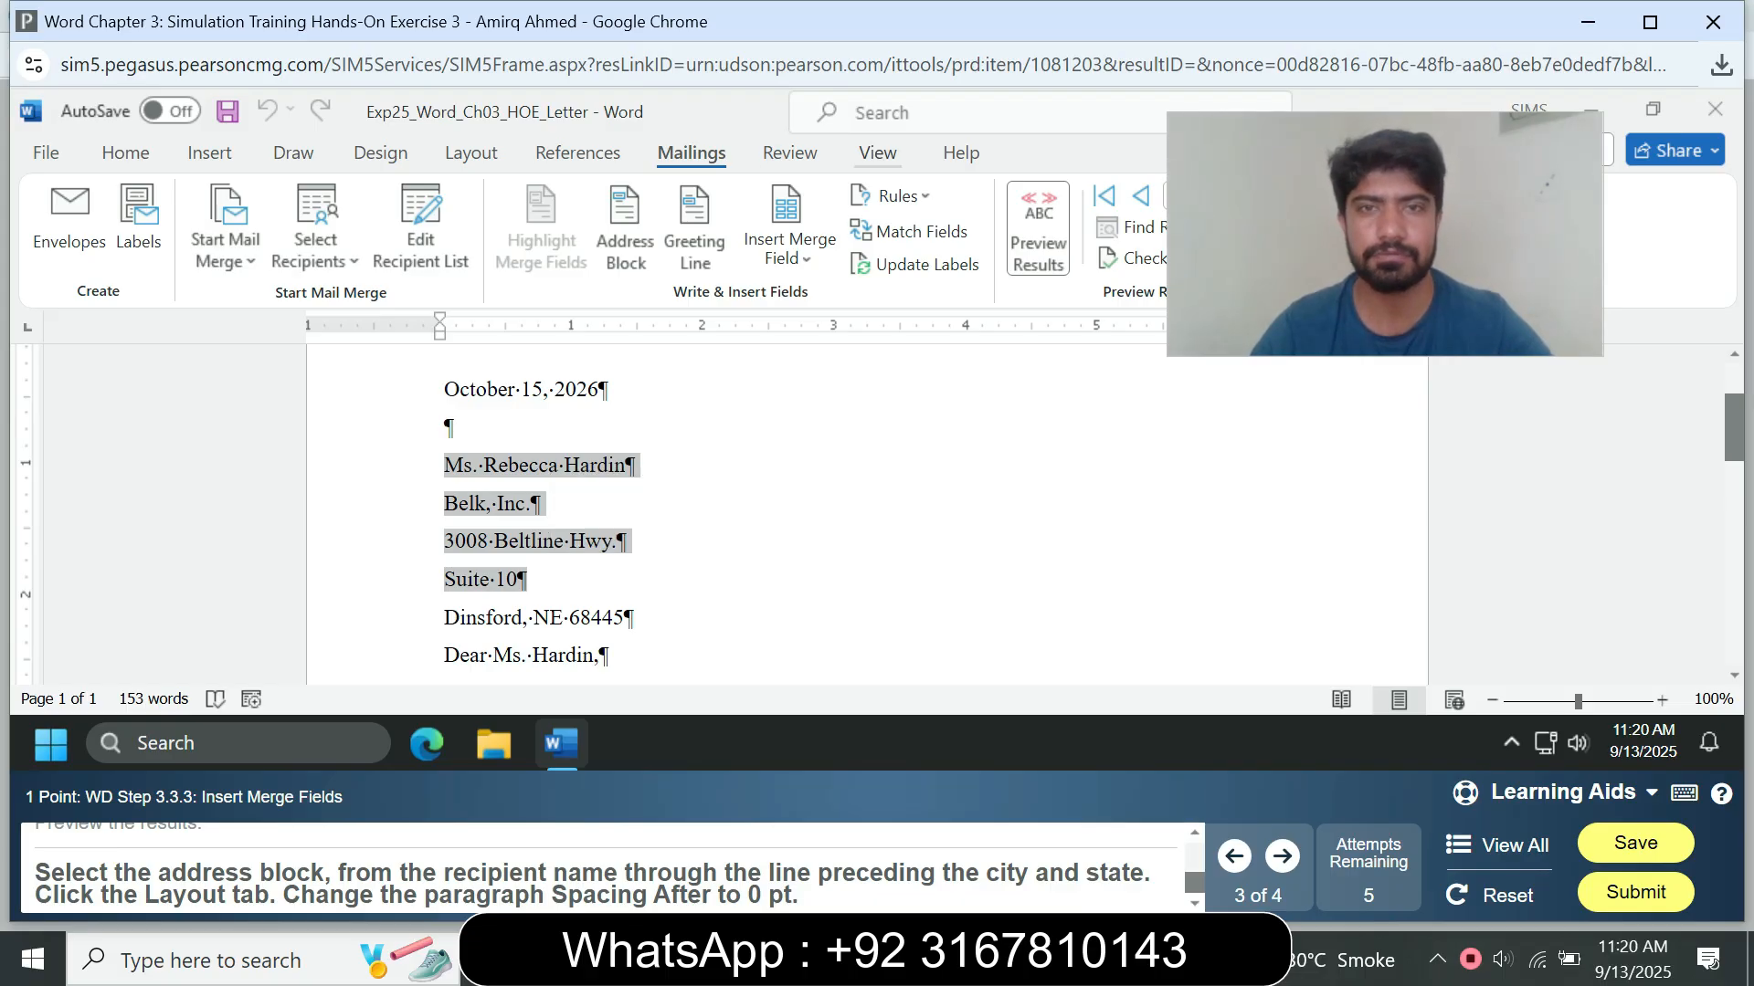
{"action": "left_click", "coordinate": [470, 152]}
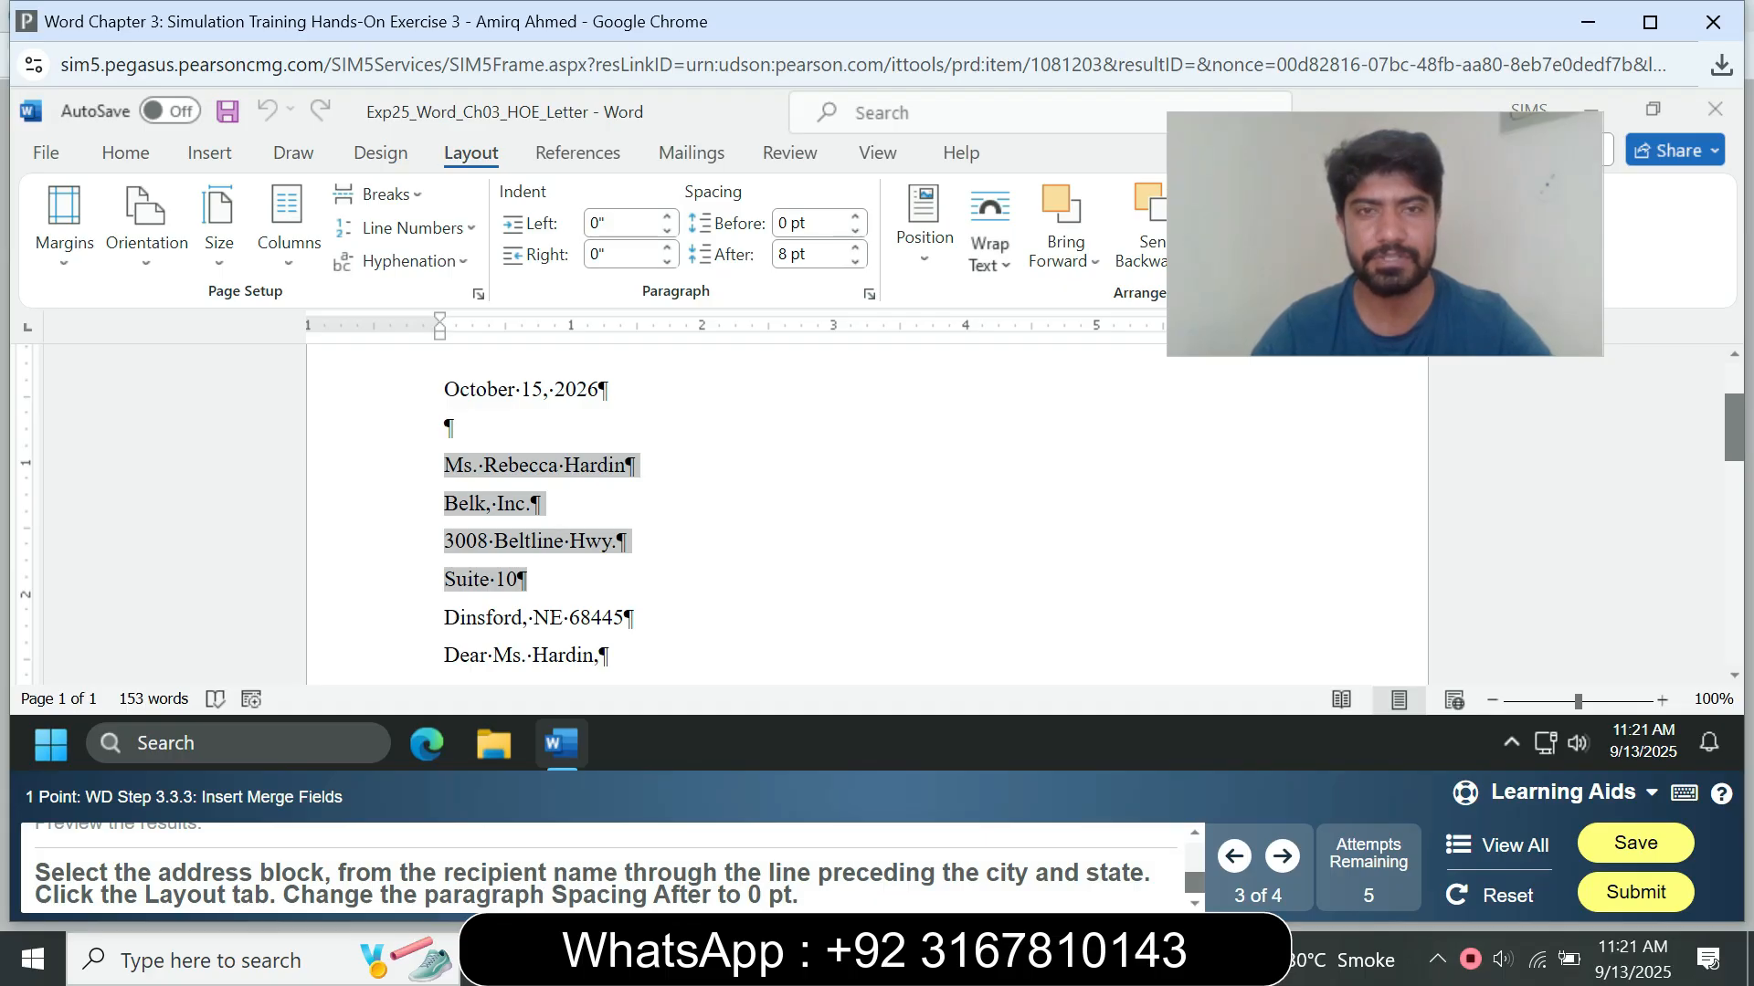
{"action": "key", "text": "Return"}
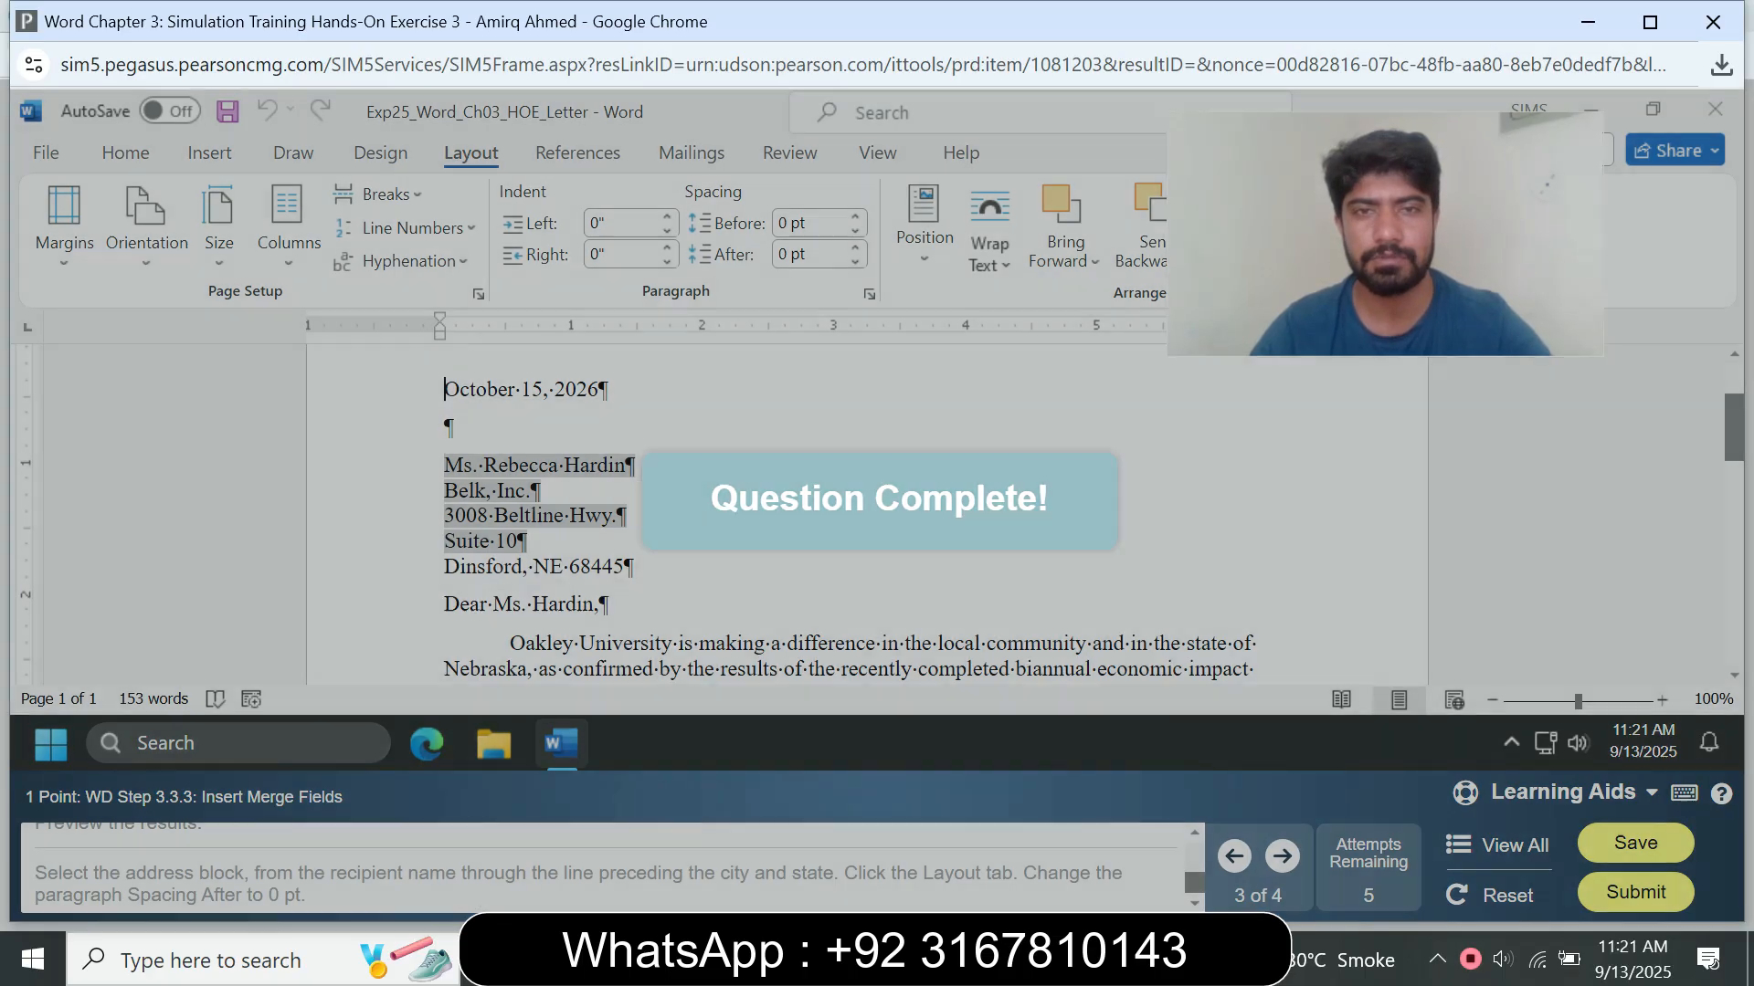